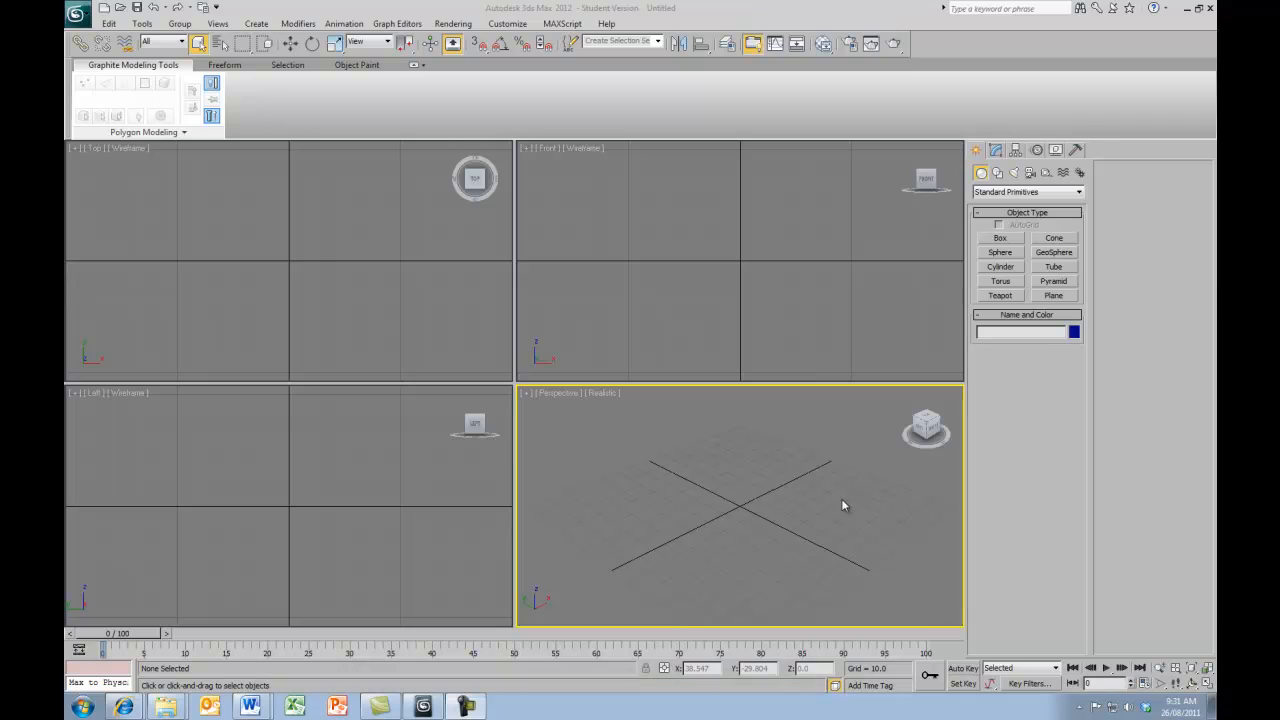
Create a flat box about 73.4 long, 35.2 wide and 4.2 high across the grid centre in the maximized Perspective view
{"action": "key", "text": "ctrl+alt+h"}
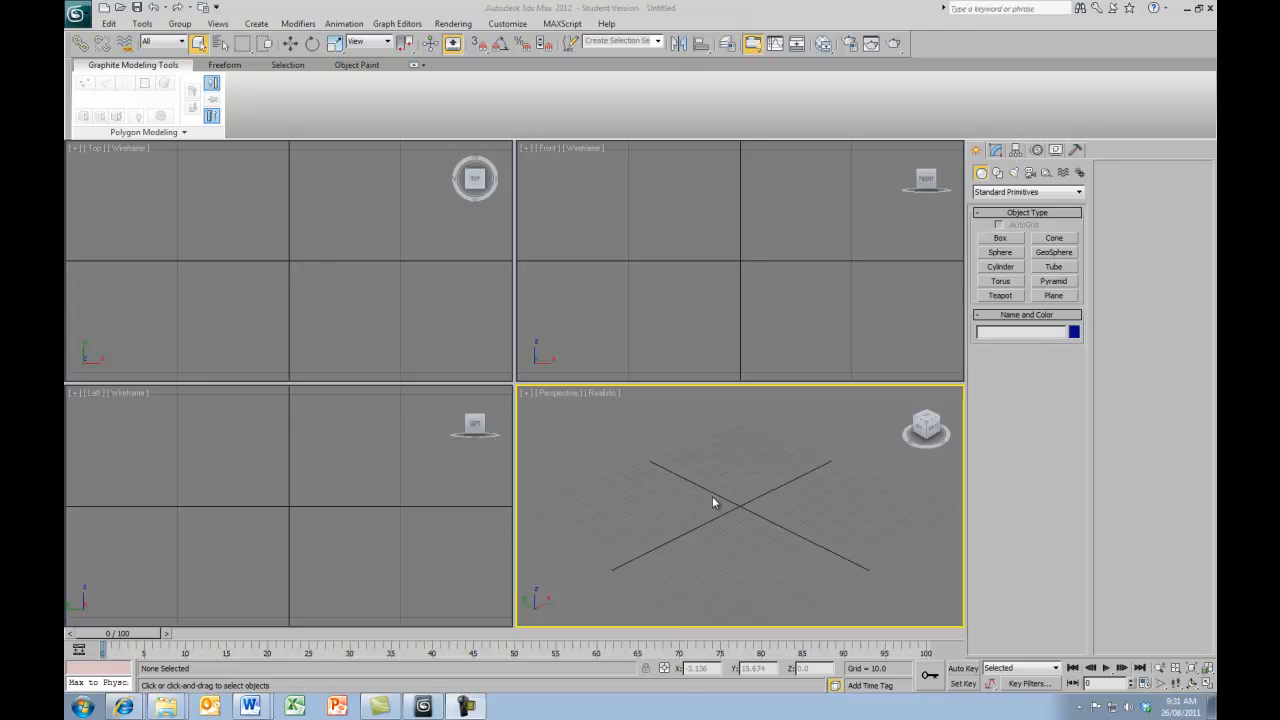
{"action": "key", "text": "alt+w"}
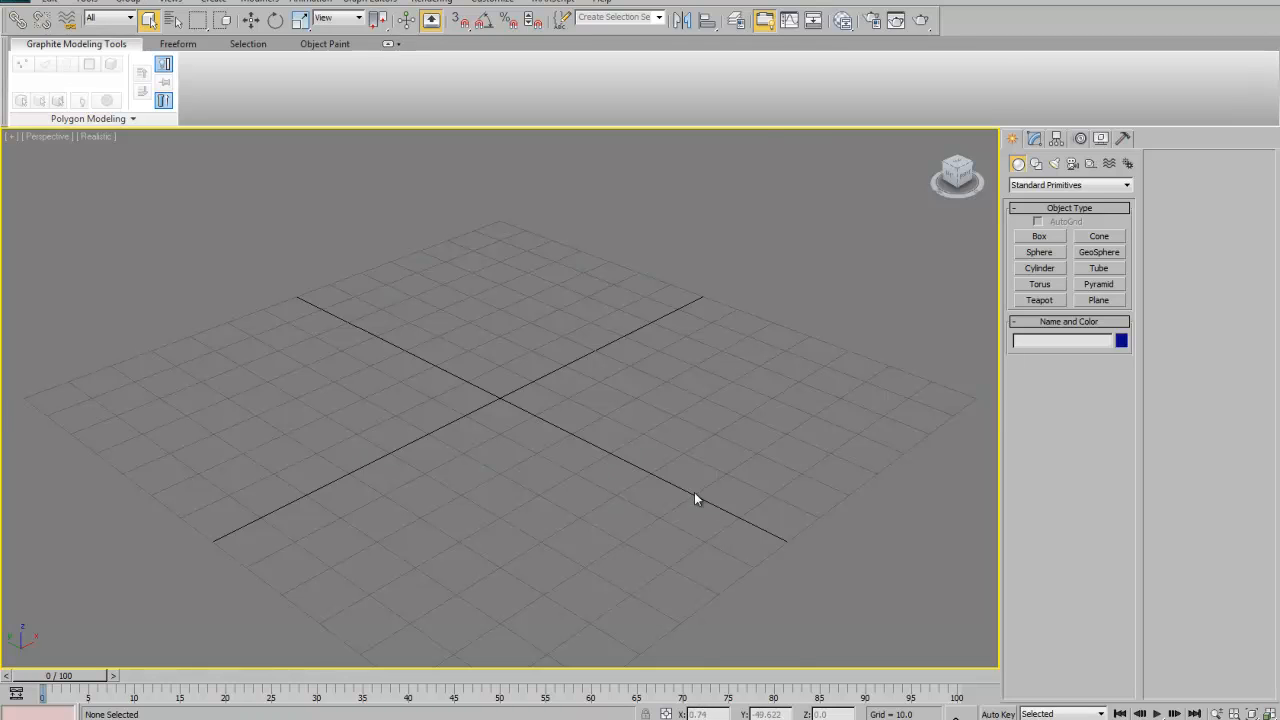
{"action": "key", "text": "alt+w"}
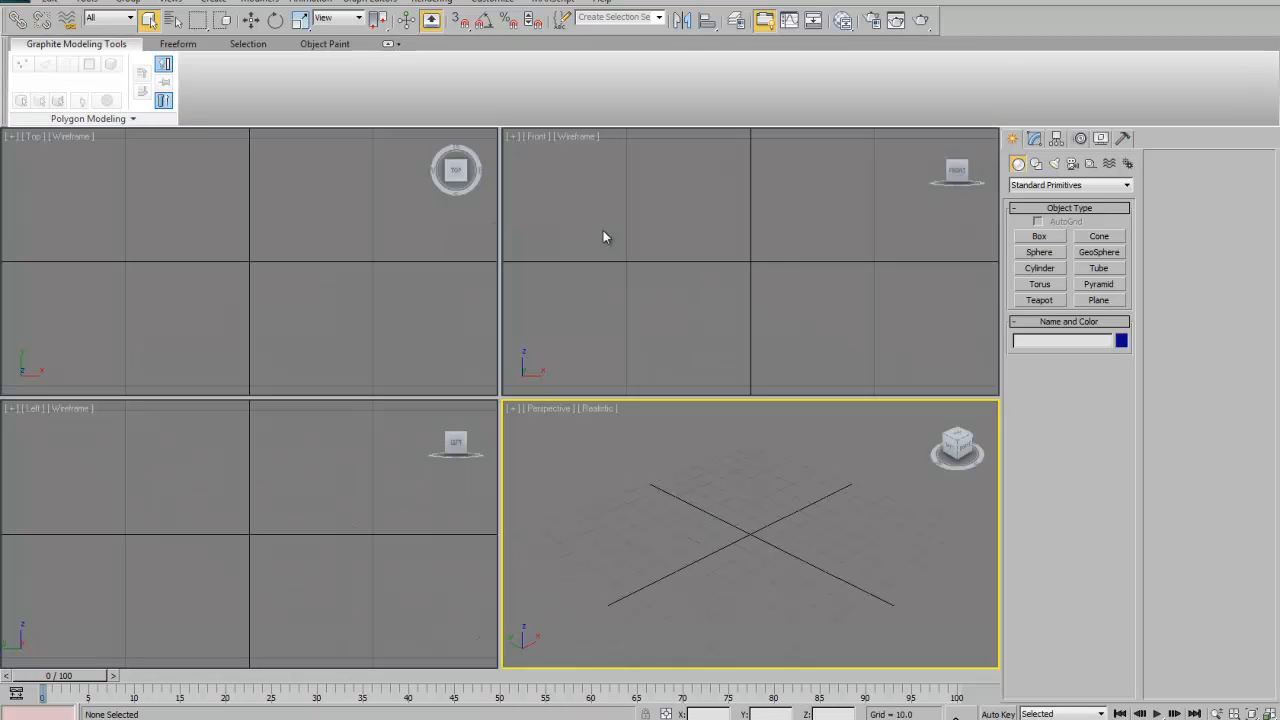
{"action": "key", "text": "alt+w"}
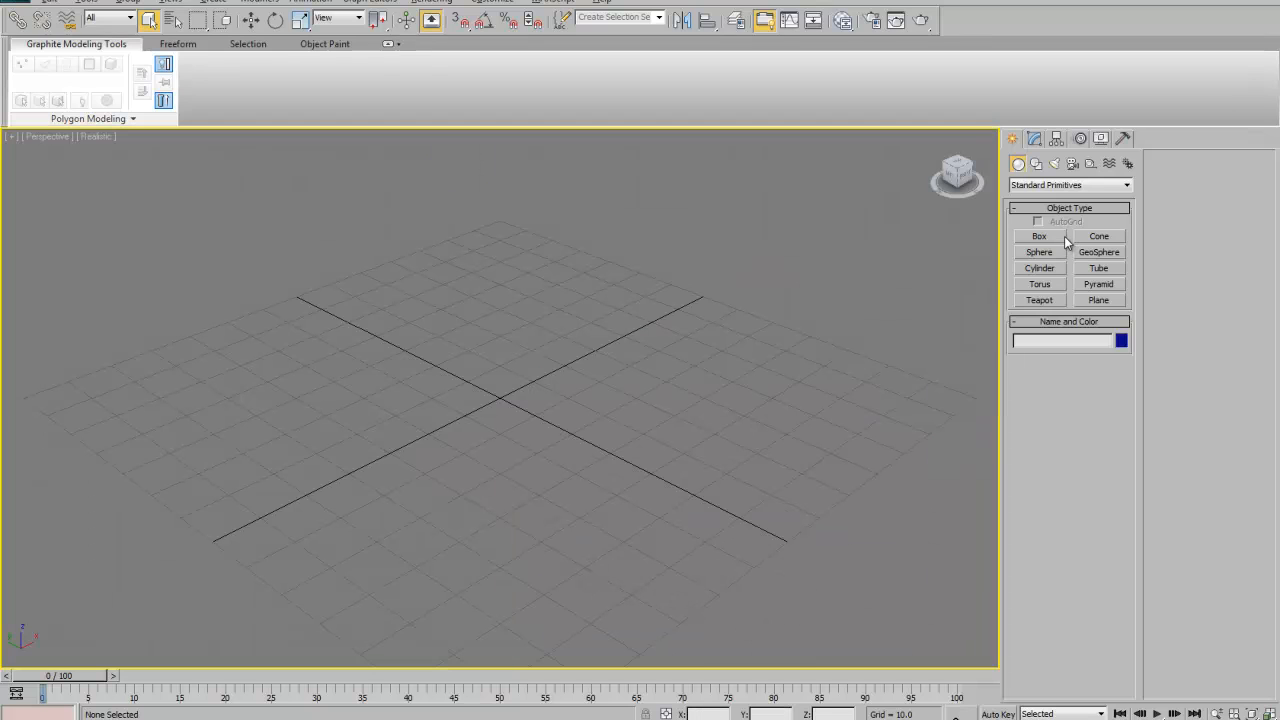
{"action": "left_click", "coordinate": [1050, 240]}
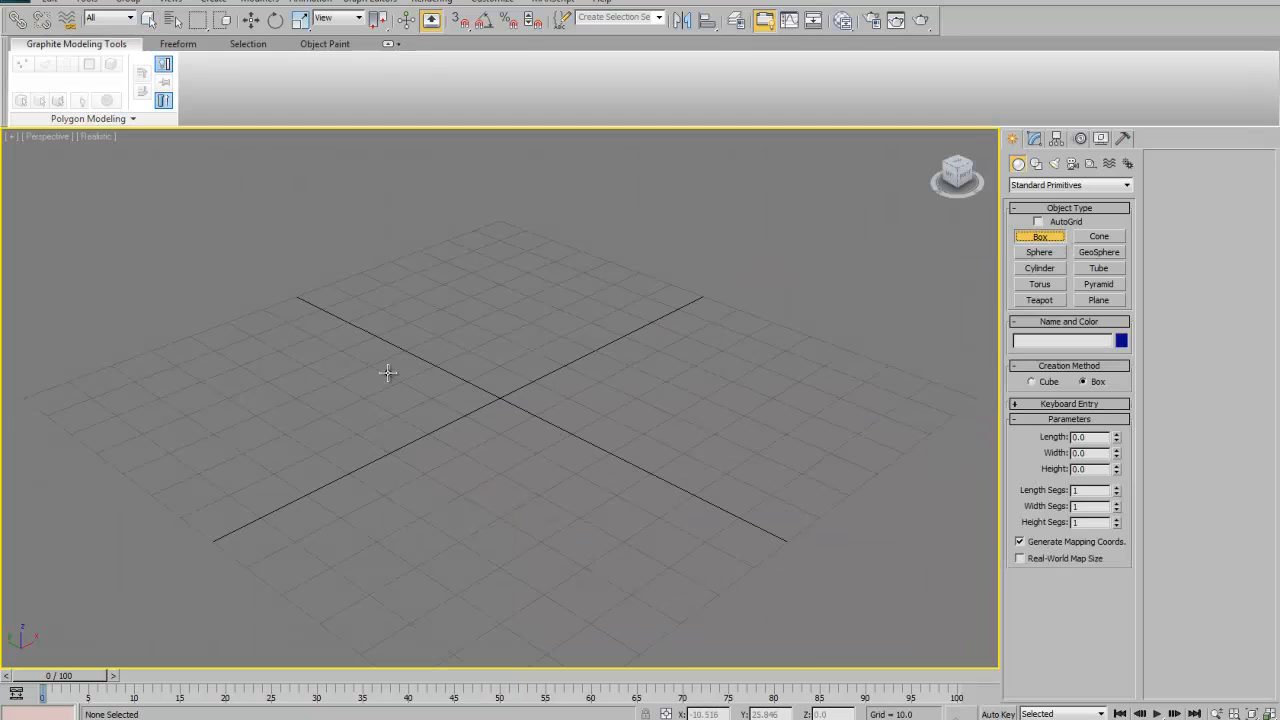
{"action": "left_click_drag", "start_coordinate": [326, 386], "coordinate": [708, 456]}
{"action": "left_click", "coordinate": [709, 440]}
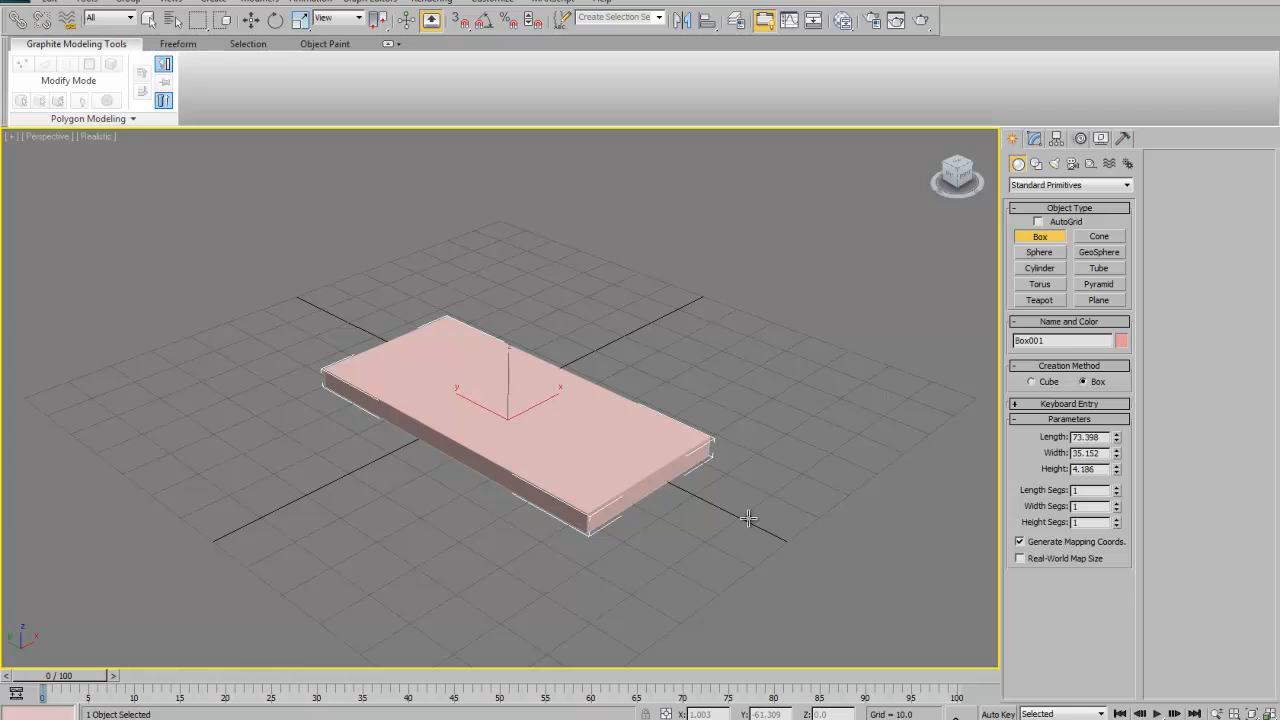
{"action": "right_click", "coordinate": [888, 358]}
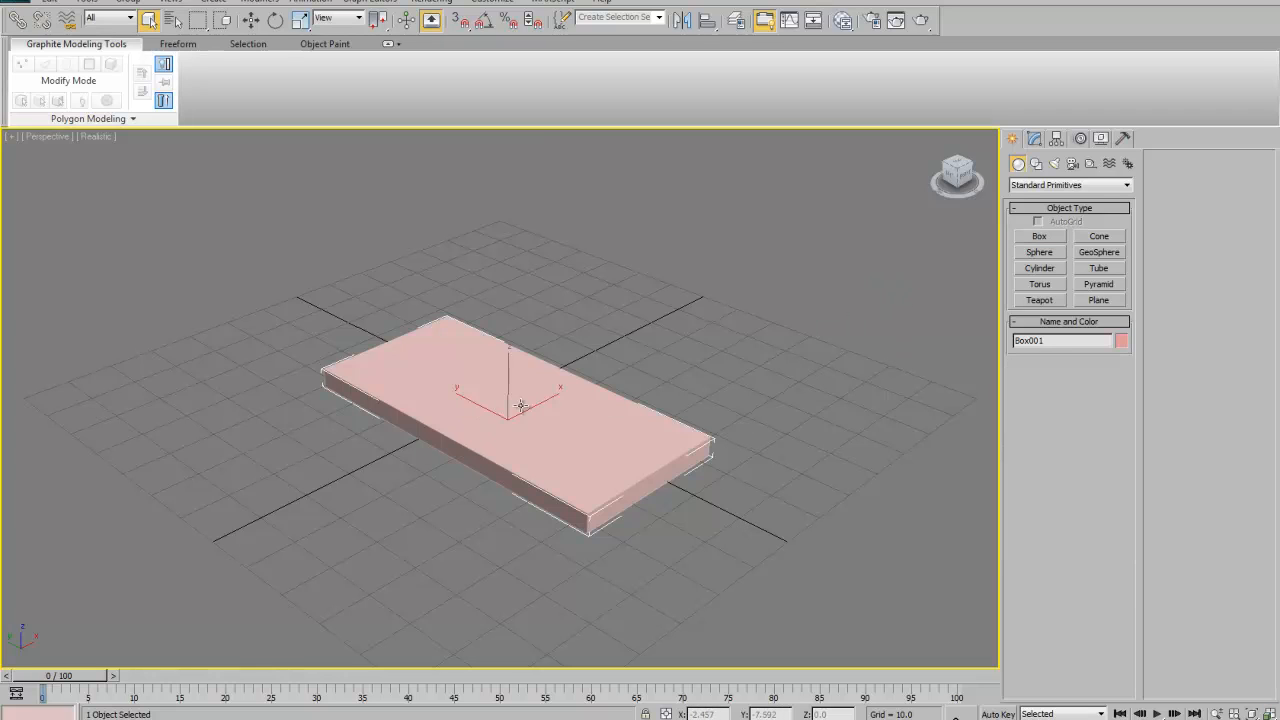
Create an upright cylinder of about radius 14.9 and height 39 beside the flat box
{"action": "left_click", "coordinate": [1040, 268]}
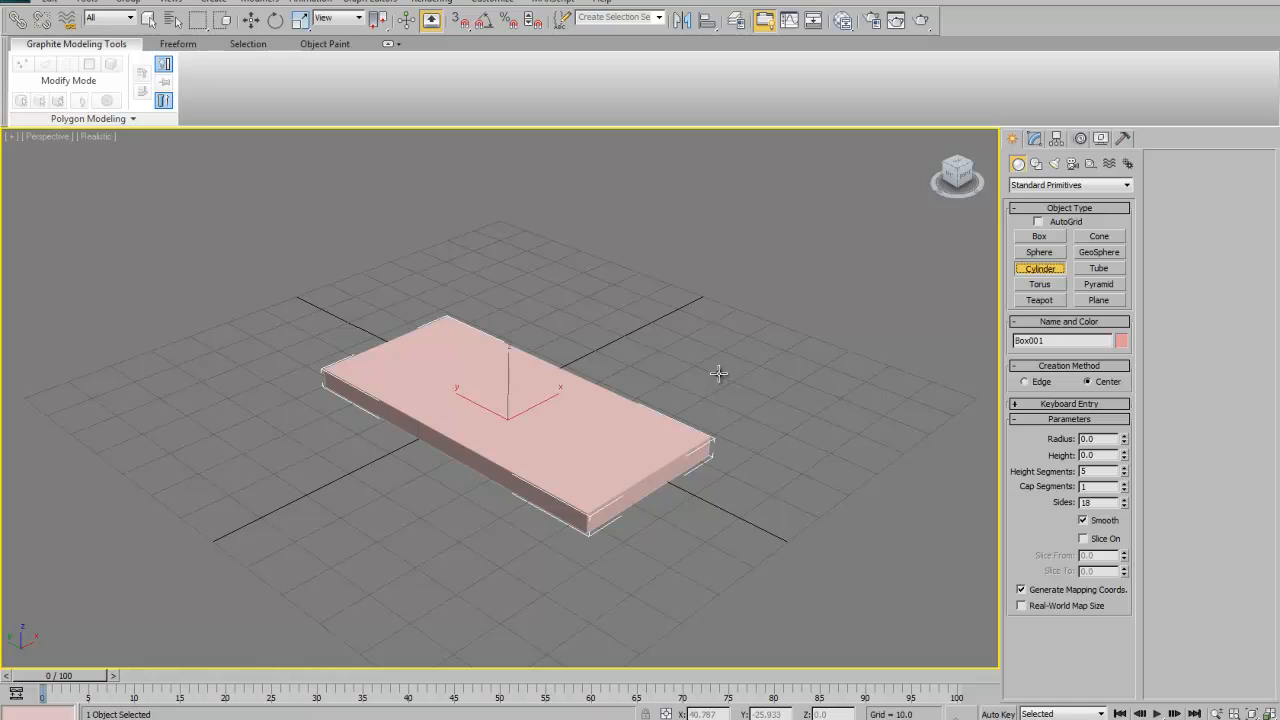
{"action": "left_click_drag", "start_coordinate": [717, 369], "coordinate": [746, 404]}
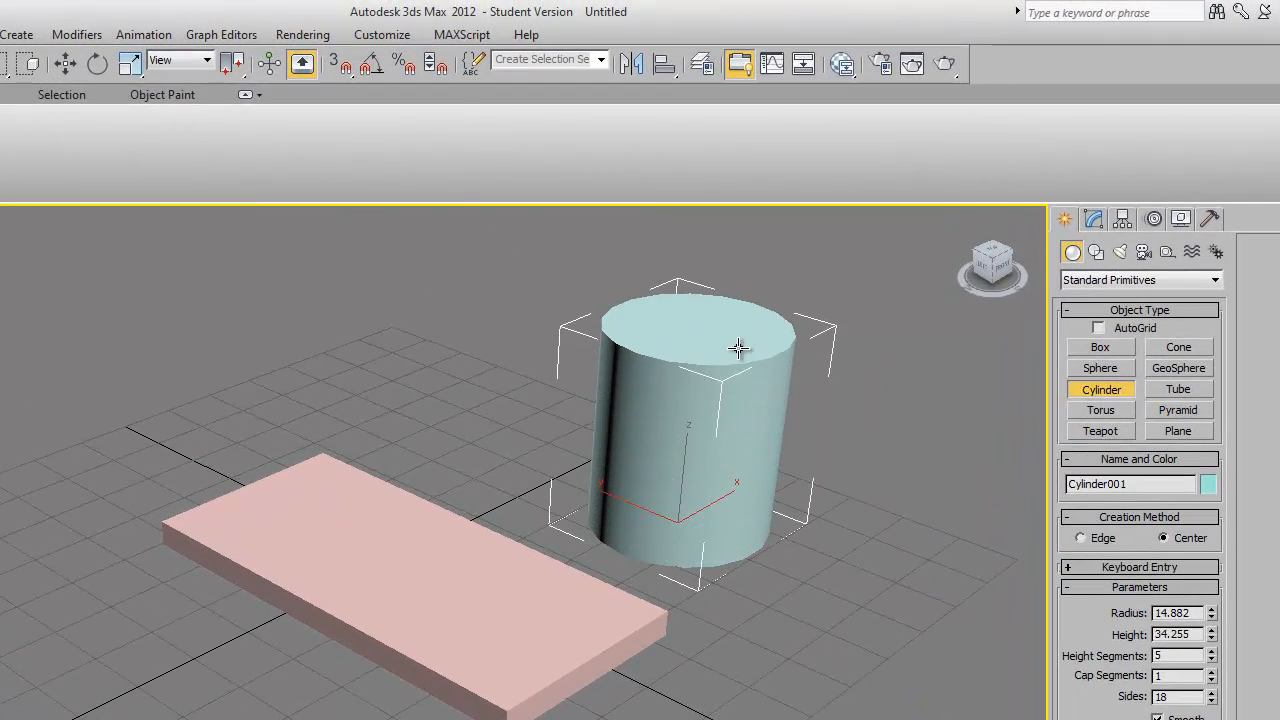
{"action": "left_click", "coordinate": [744, 318]}
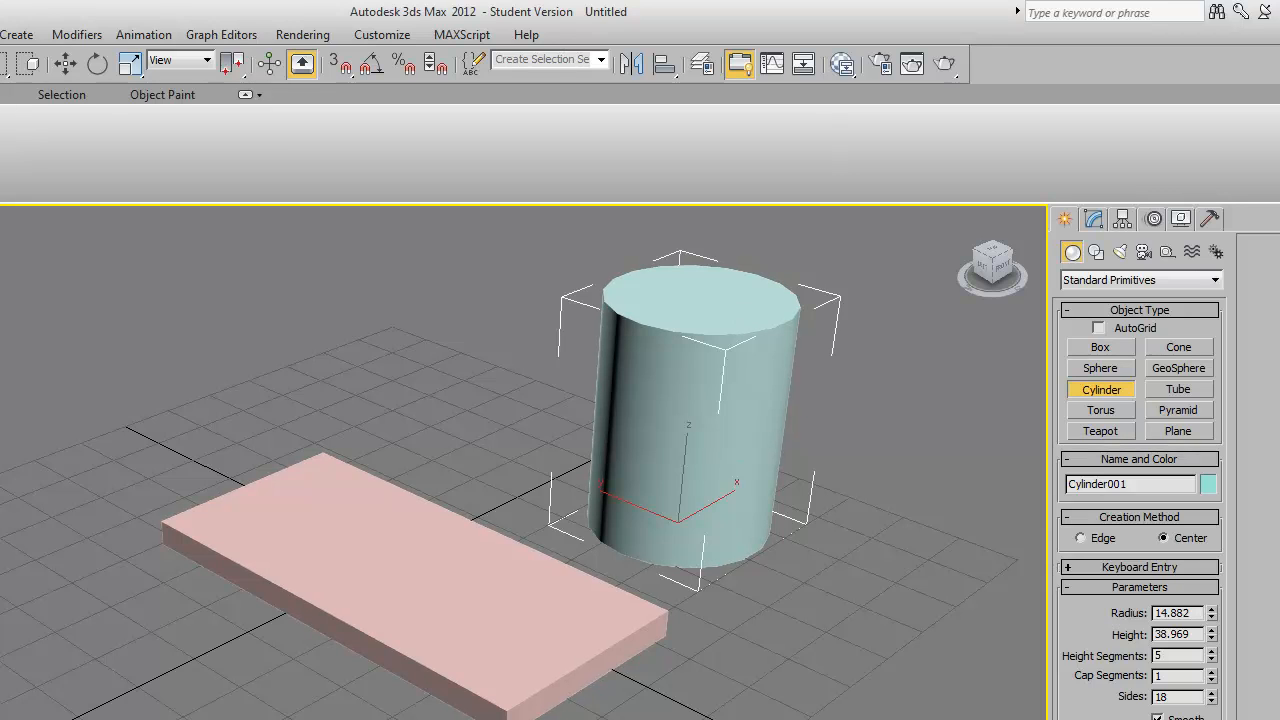
Rotate the cylinder onto its side with angle snapping and move it on top of the flat box
{"action": "left_click", "coordinate": [98, 65]}
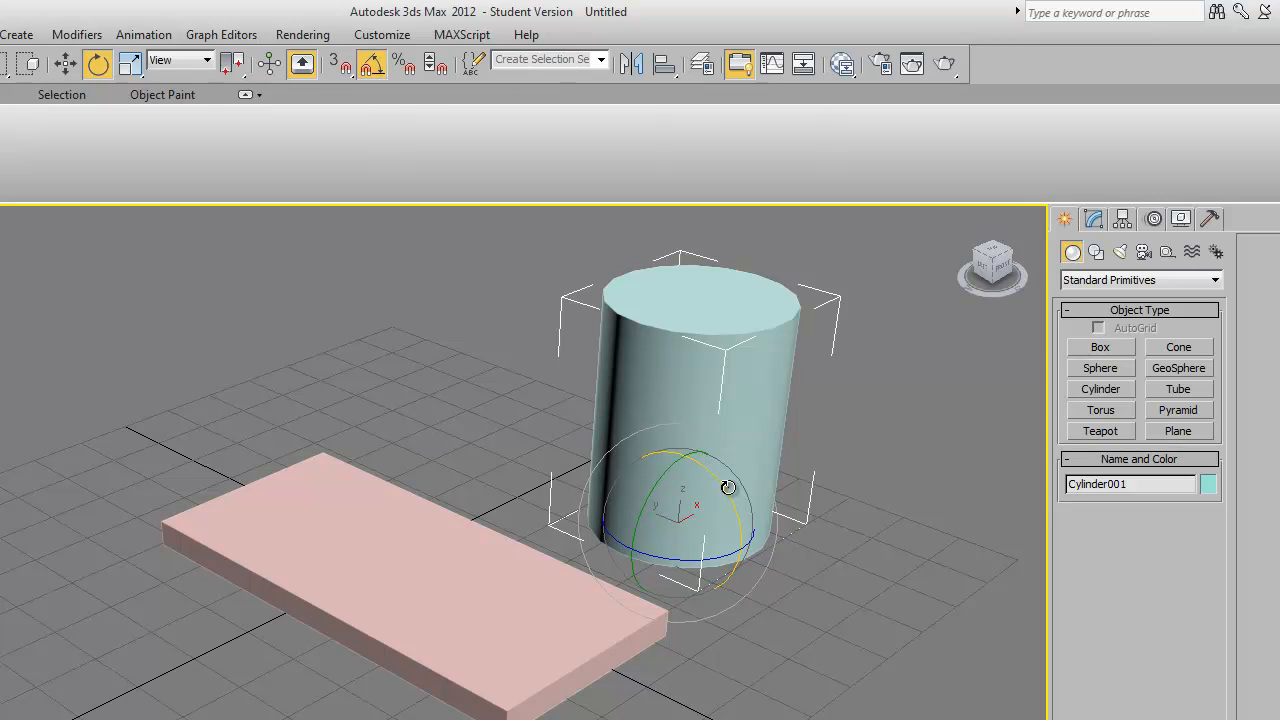
{"action": "left_click_drag", "start_coordinate": [727, 487], "coordinate": [738, 585]}
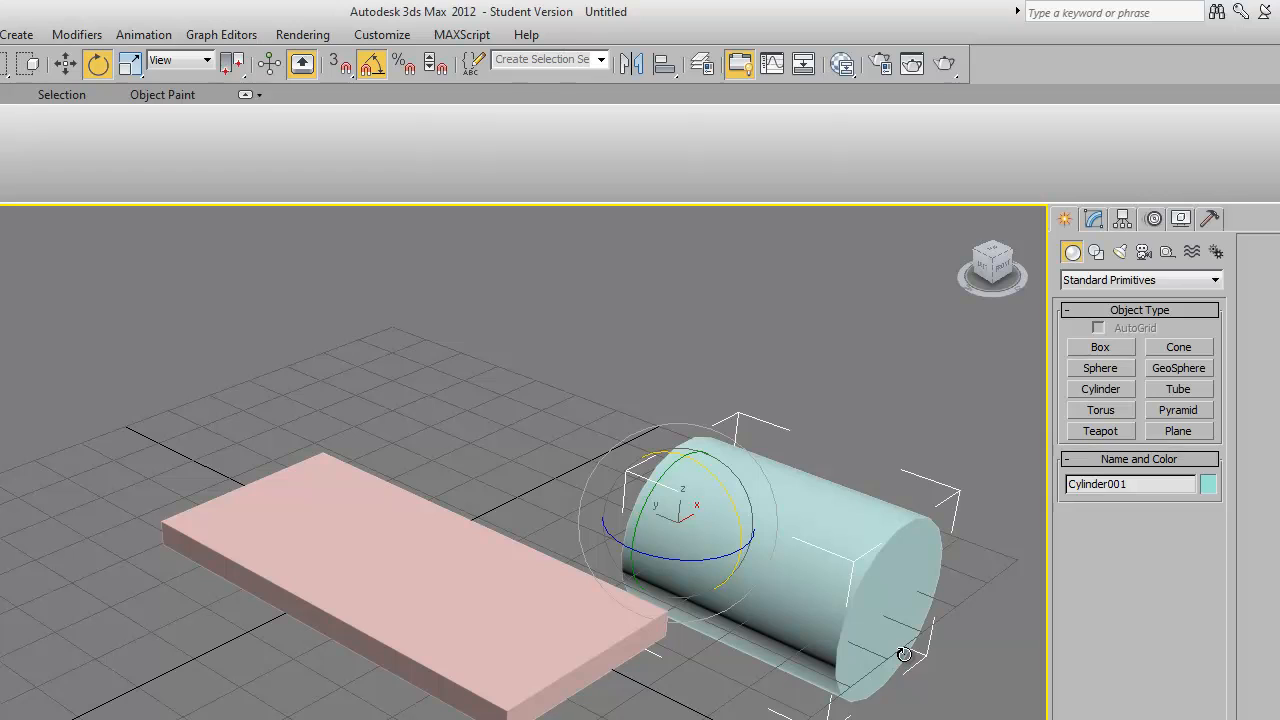
{"action": "left_click", "coordinate": [66, 66]}
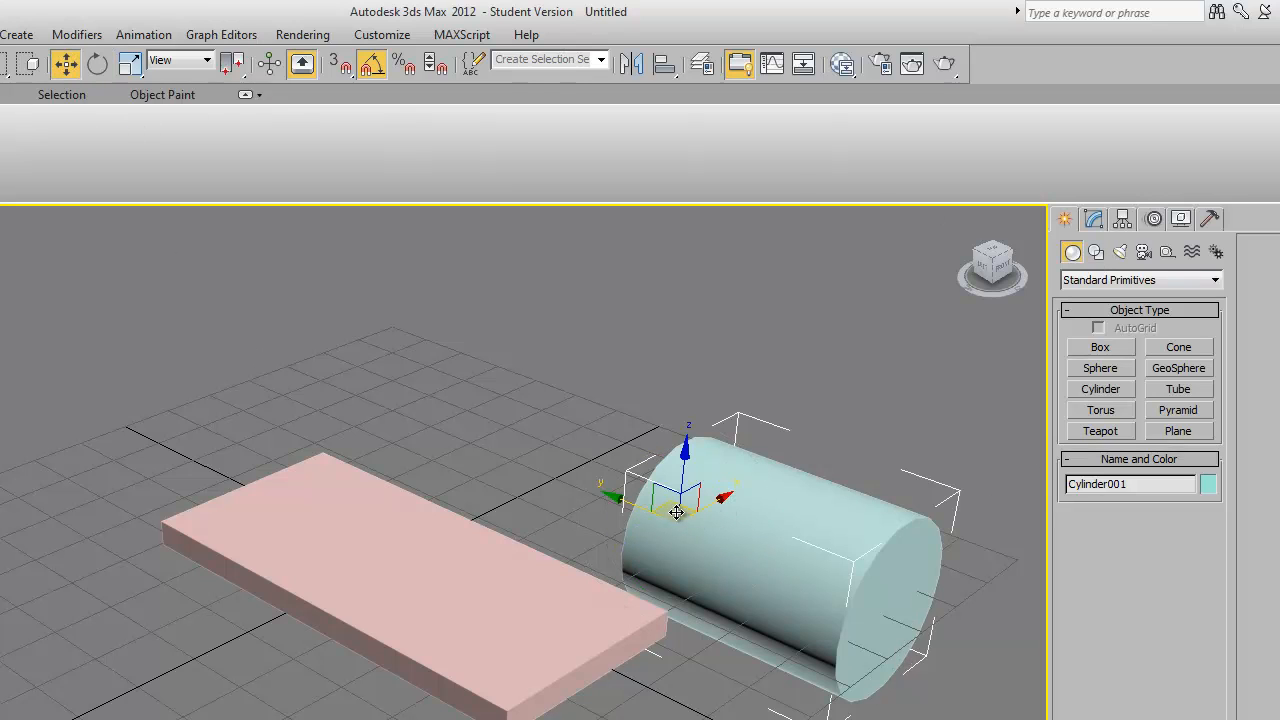
{"action": "left_click_drag", "start_coordinate": [676, 512], "coordinate": [296, 521]}
{"action": "left_click_drag", "start_coordinate": [291, 462], "coordinate": [288, 352]}
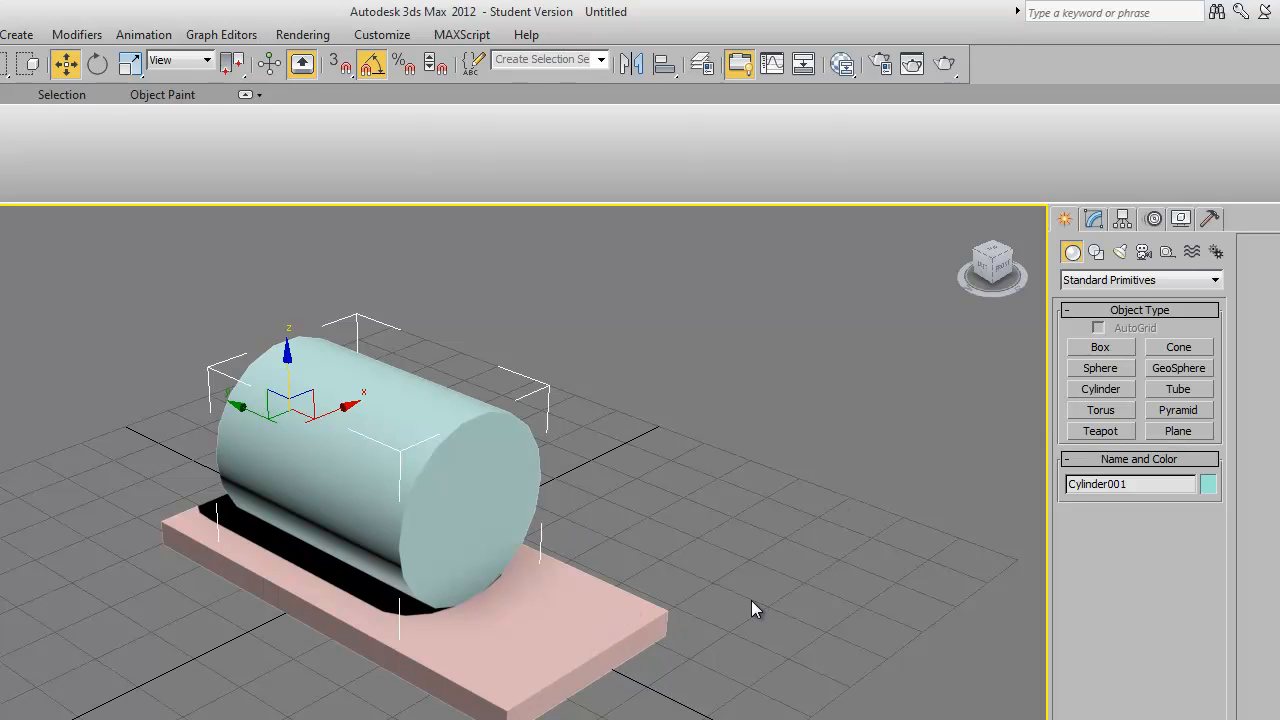
In the four-view layout, nudge the cylinder toward the base's centre in the Front view and slightly along its length in the Left view
{"action": "key", "text": "alt+w"}
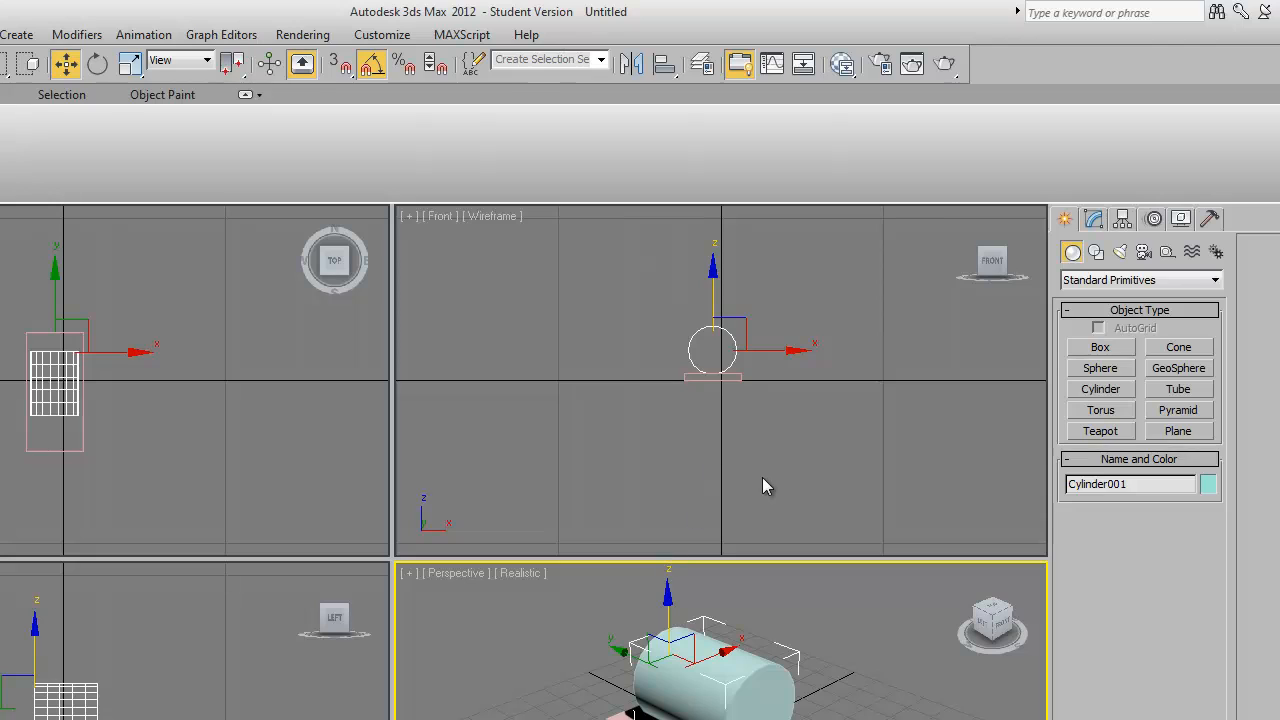
{"action": "right_click", "coordinate": [833, 421]}
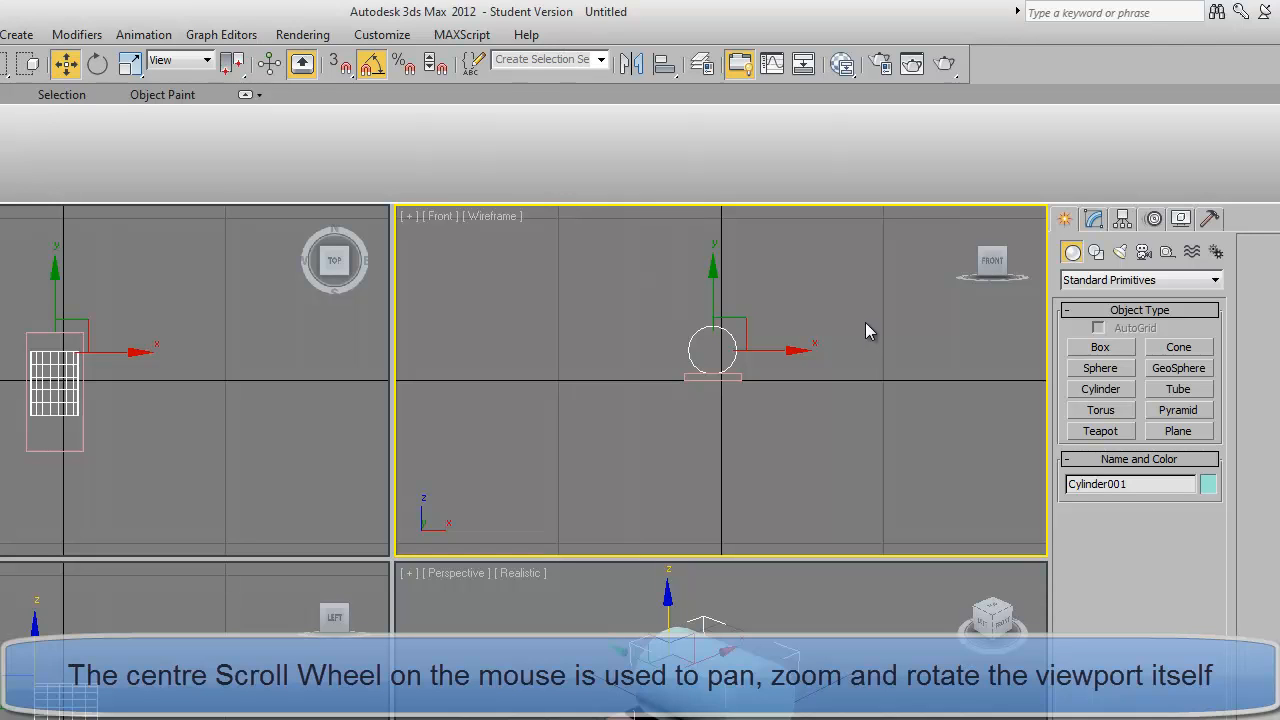
{"action": "mouse_move", "coordinate": [866, 324]}
{"action": "middle_mouse_down"}
{"action": "mouse_move", "coordinate": [857, 443]}
{"action": "mouse_move", "coordinate": [870, 342]}
{"action": "middle_mouse_up"}
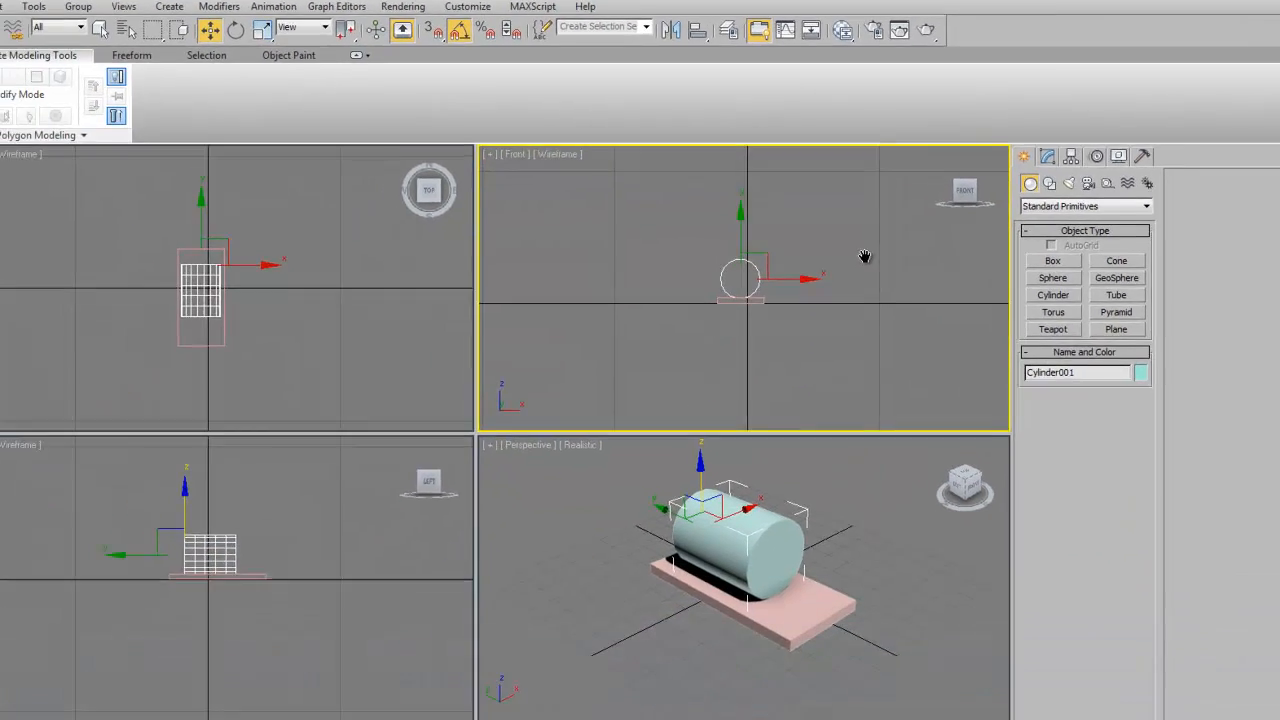
{"action": "middle_click_drag", "start_coordinate": [865, 257], "coordinate": [874, 135]}
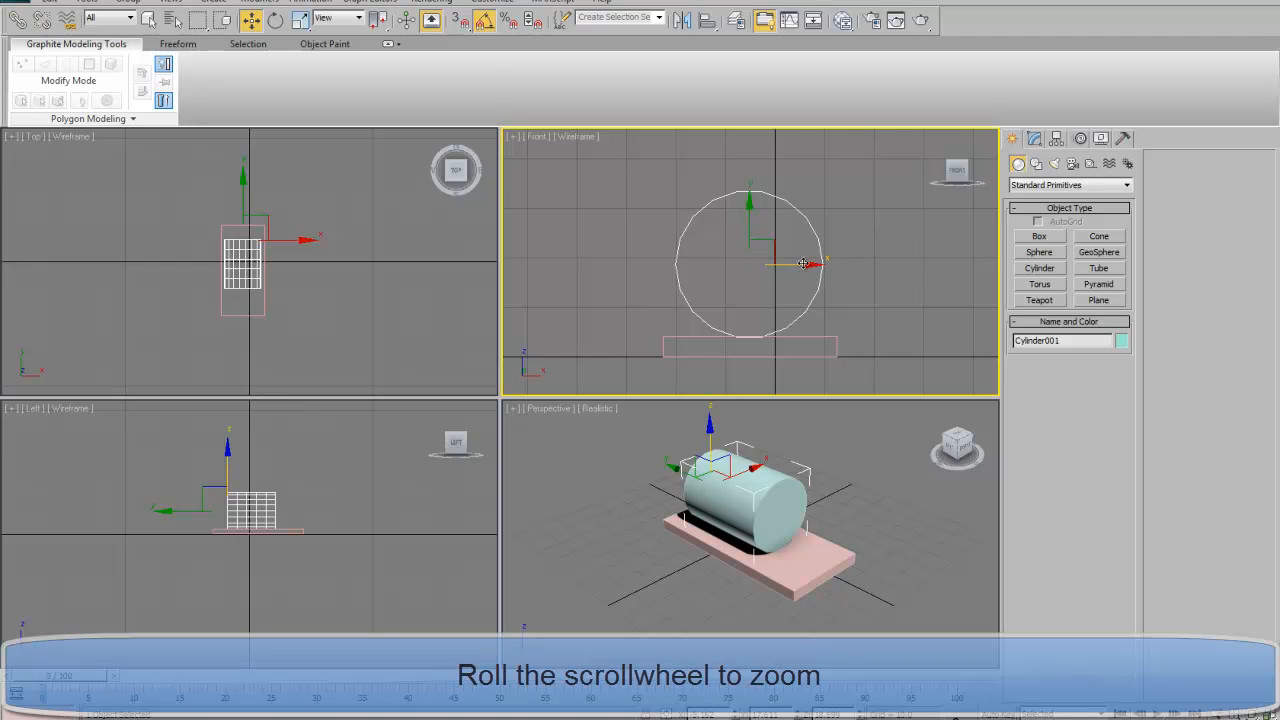
{"action": "left_click_drag", "start_coordinate": [810, 265], "coordinate": [816, 265]}
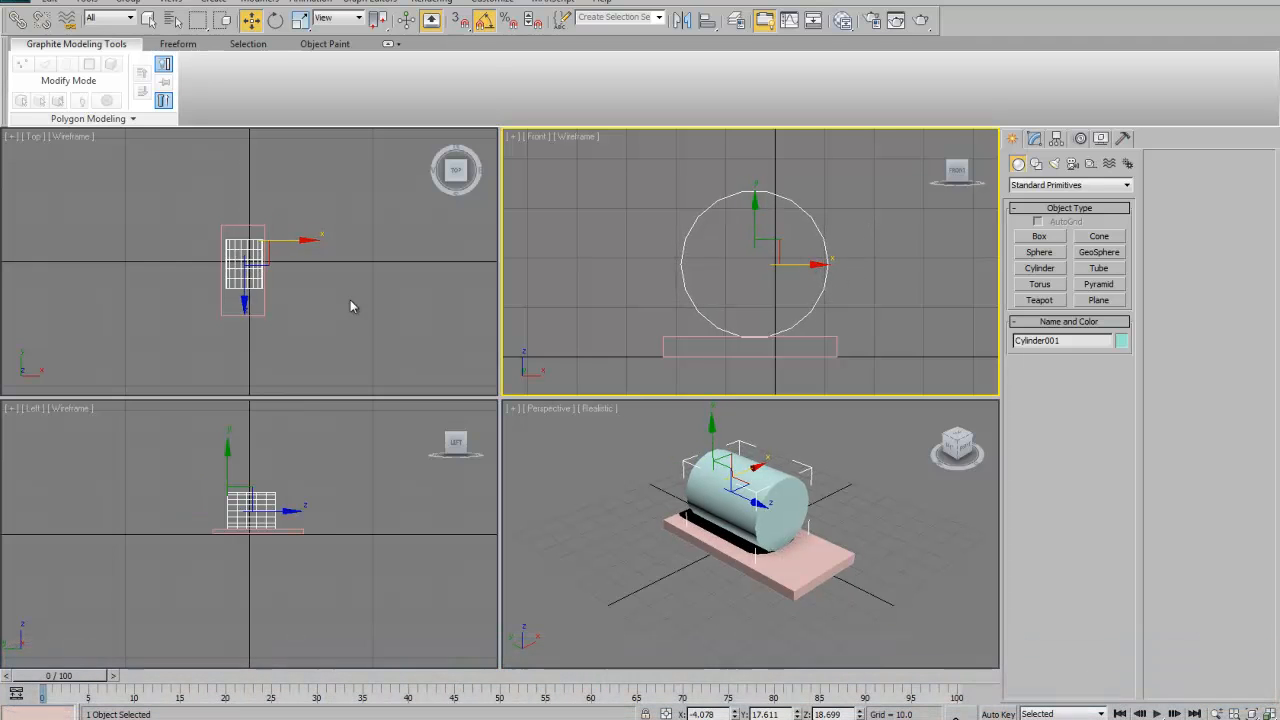
{"action": "right_click", "coordinate": [350, 470]}
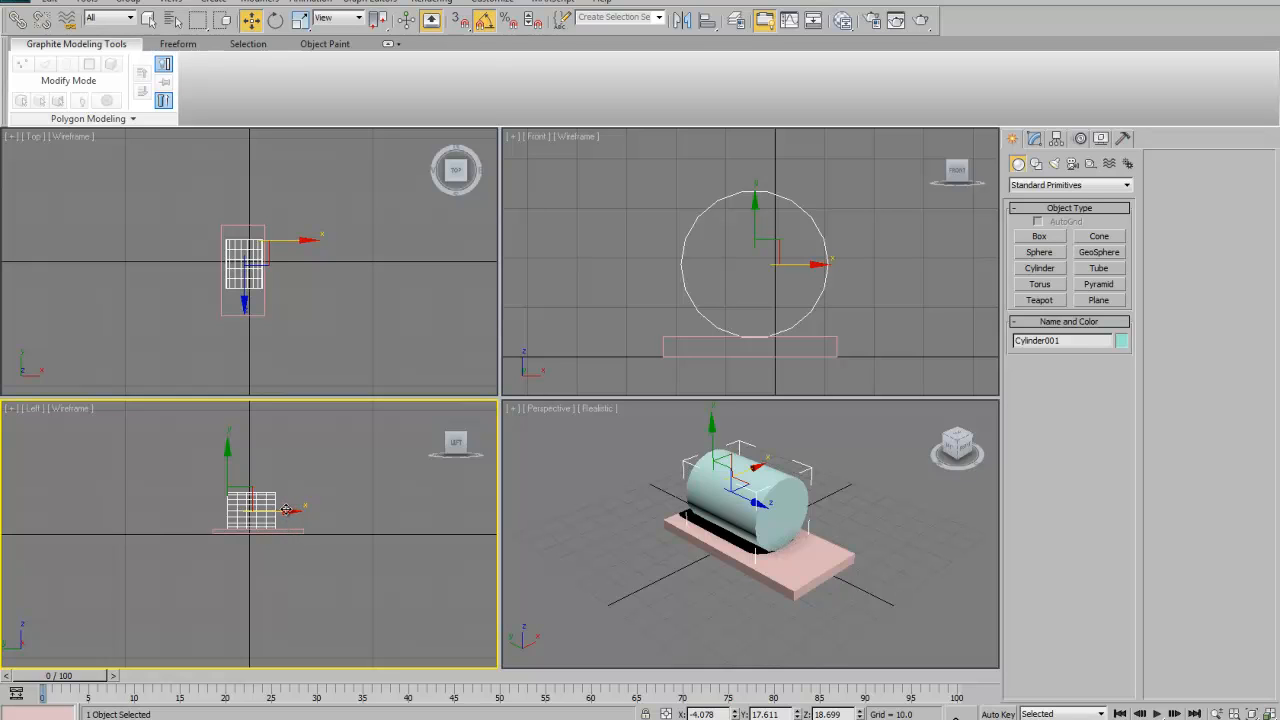
{"action": "left_click_drag", "start_coordinate": [288, 511], "coordinate": [288, 511]}
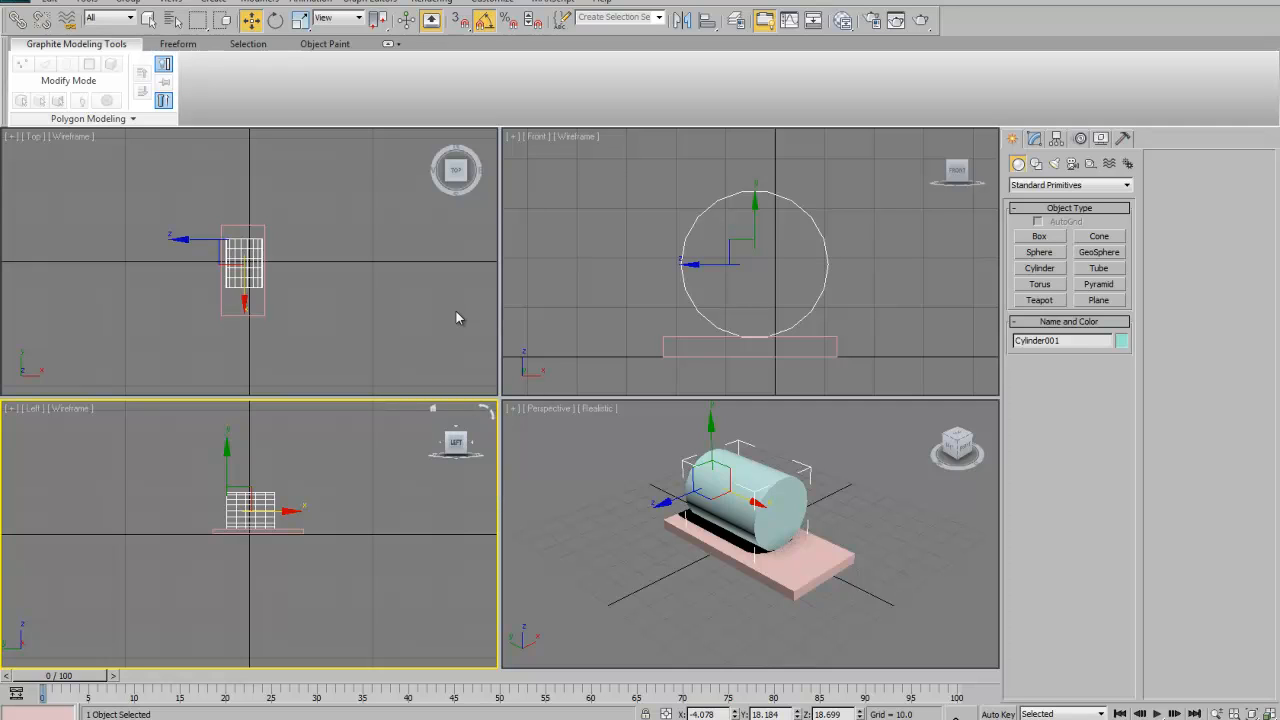
Try flattening the cylinder vertically to about 52% in the Front view, and undo the scaling
{"action": "right_click", "coordinate": [893, 278]}
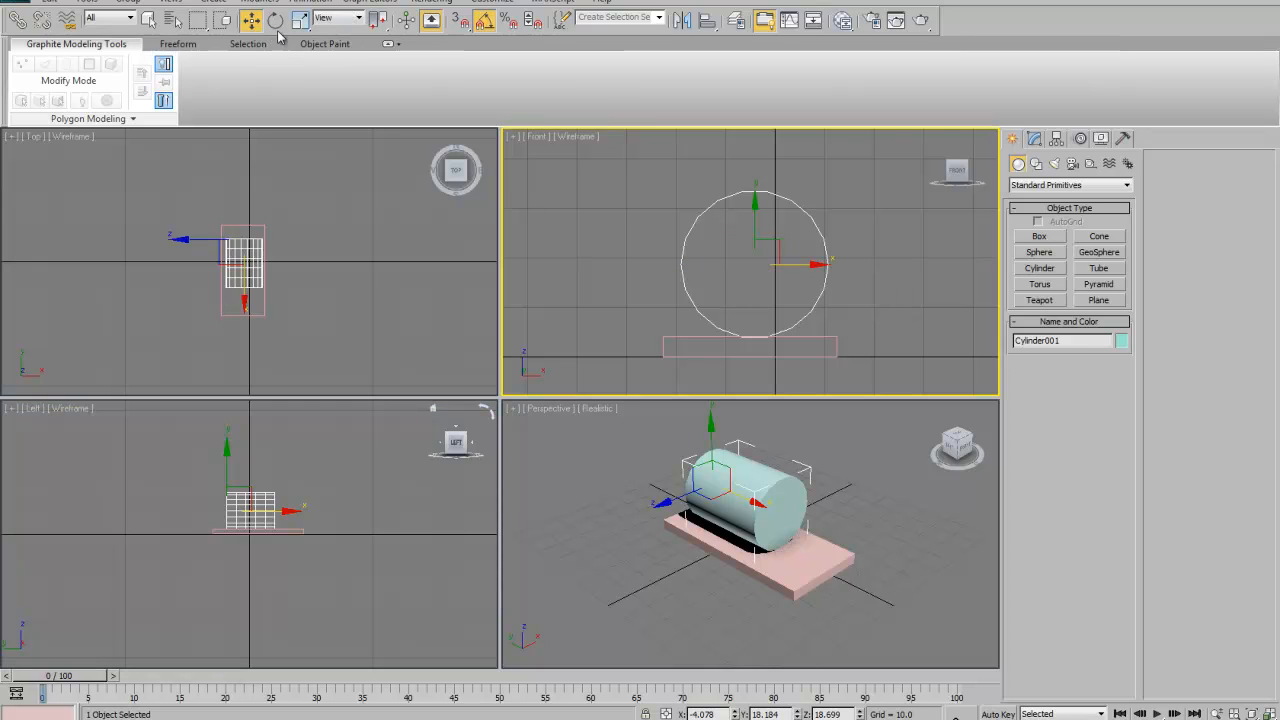
{"action": "left_click", "coordinate": [300, 20]}
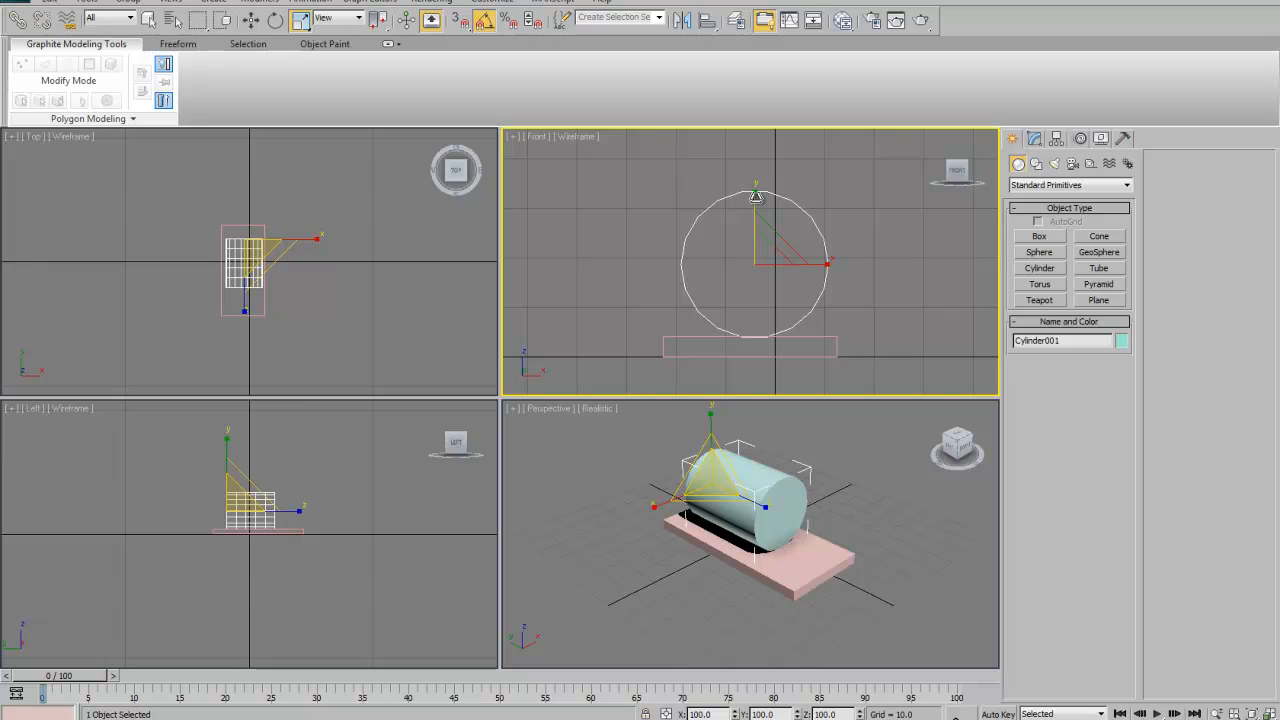
{"action": "left_click_drag", "start_coordinate": [756, 196], "coordinate": [757, 249]}
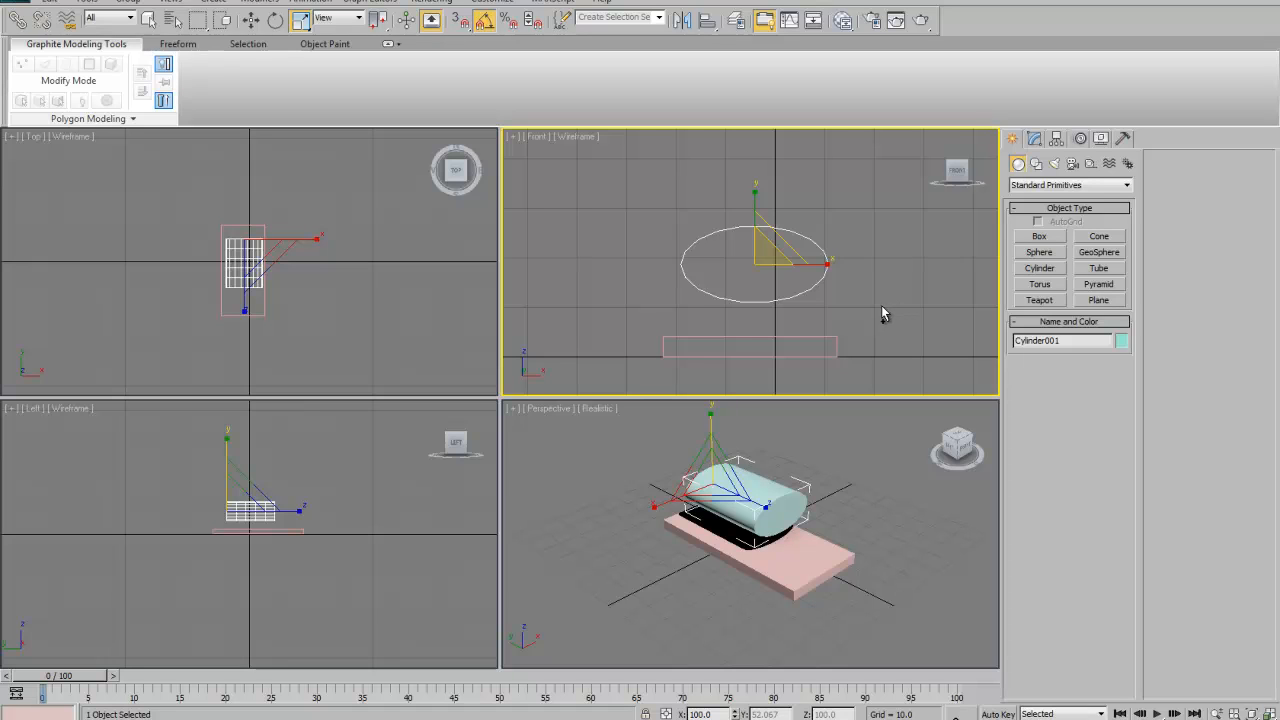
{"action": "key", "text": "ctrl+z"}
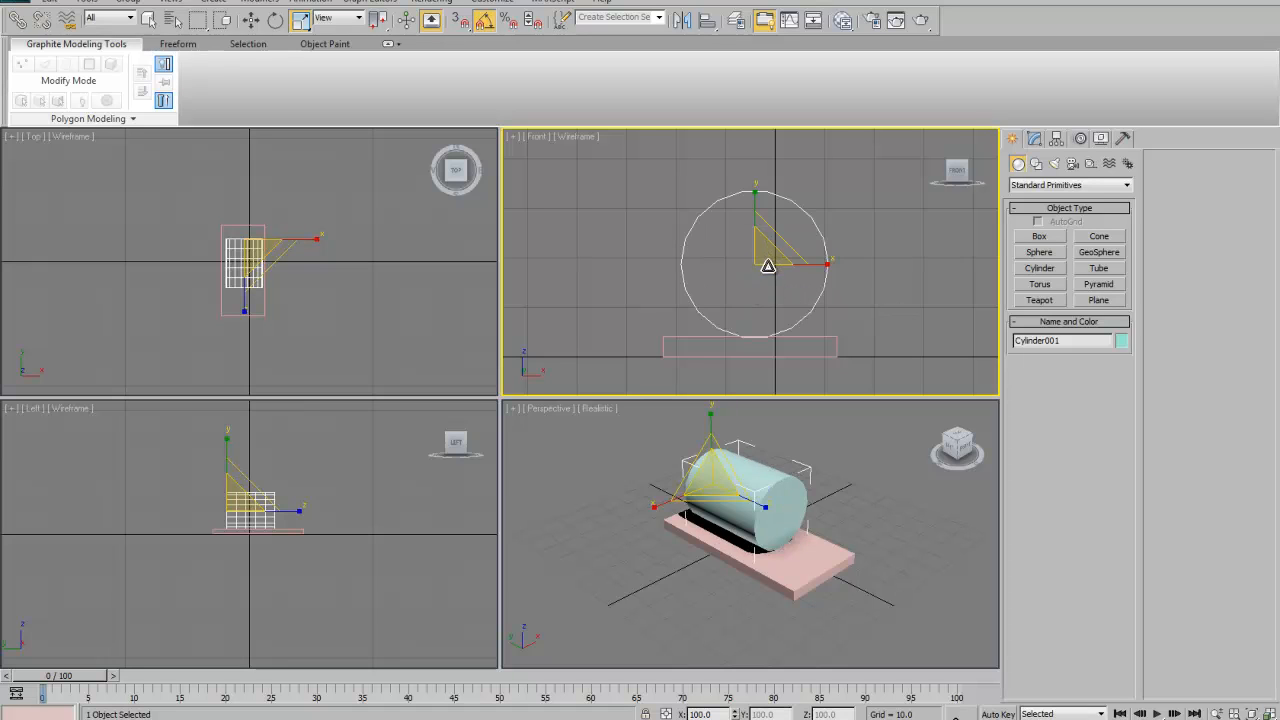
Scale the cylinder uniformly to about 79% and lower it in the Front view to rest on the base
{"action": "left_click_drag", "start_coordinate": [770, 254], "coordinate": [769, 276]}
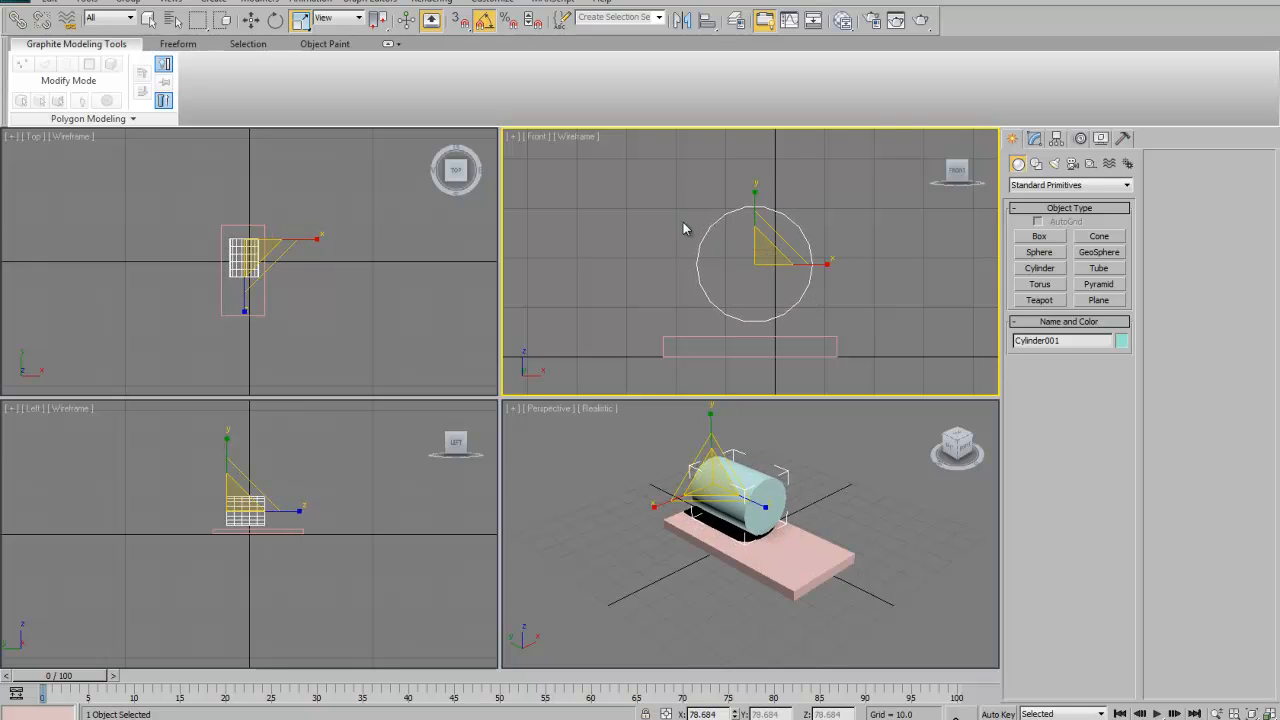
{"action": "left_click", "coordinate": [256, 20]}
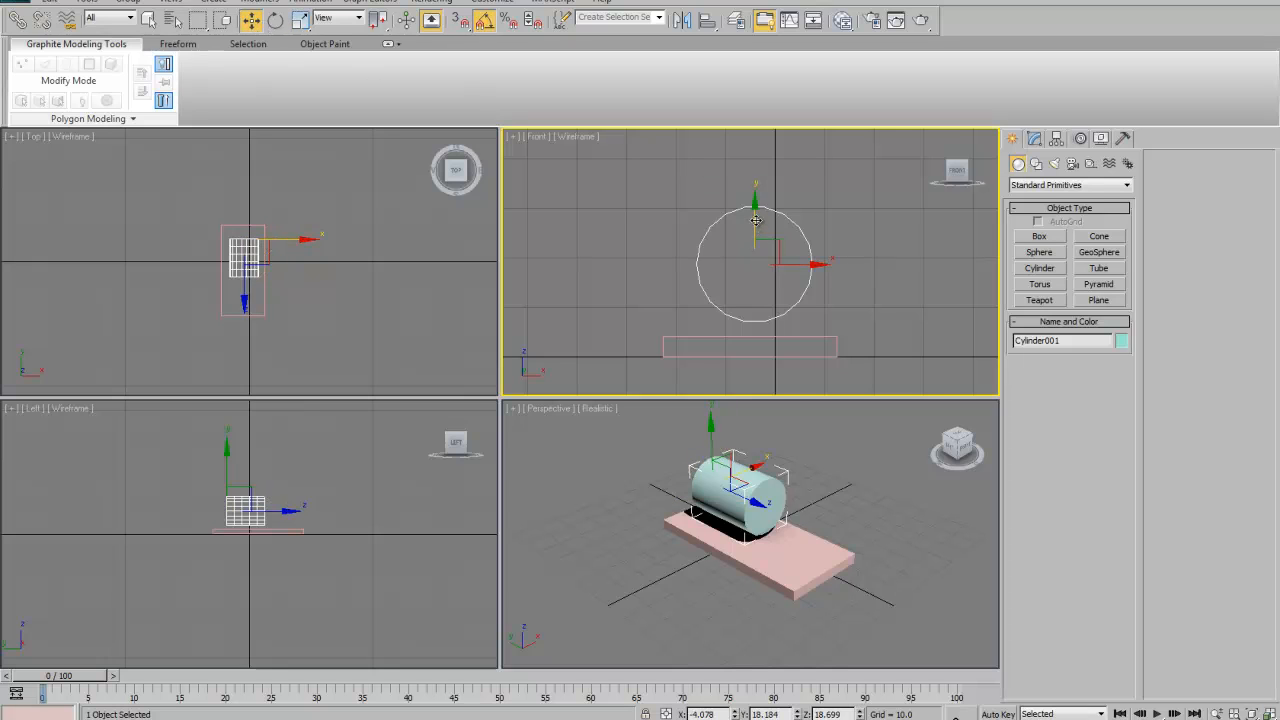
{"action": "left_click_drag", "start_coordinate": [756, 220], "coordinate": [758, 236]}
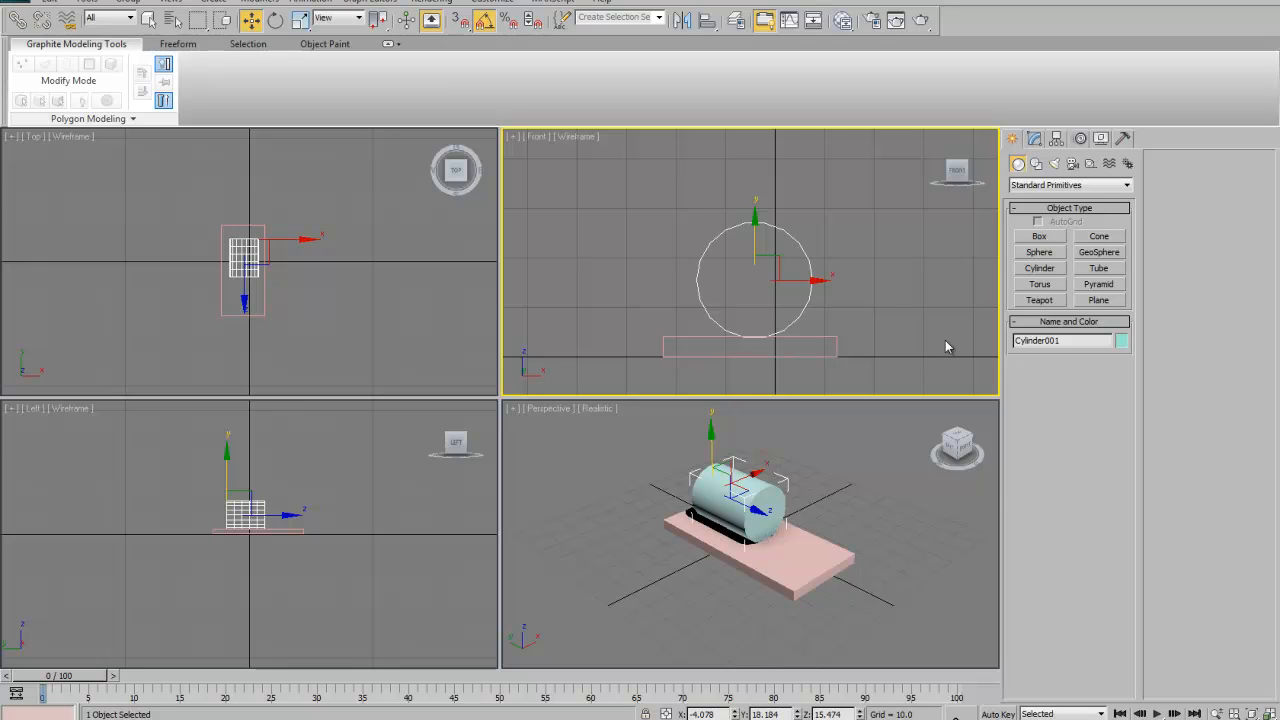
In the maximized Perspective view, create a box about 30.8 long, 34.5 wide and 24 high beside the model
{"action": "right_click", "coordinate": [860, 477]}
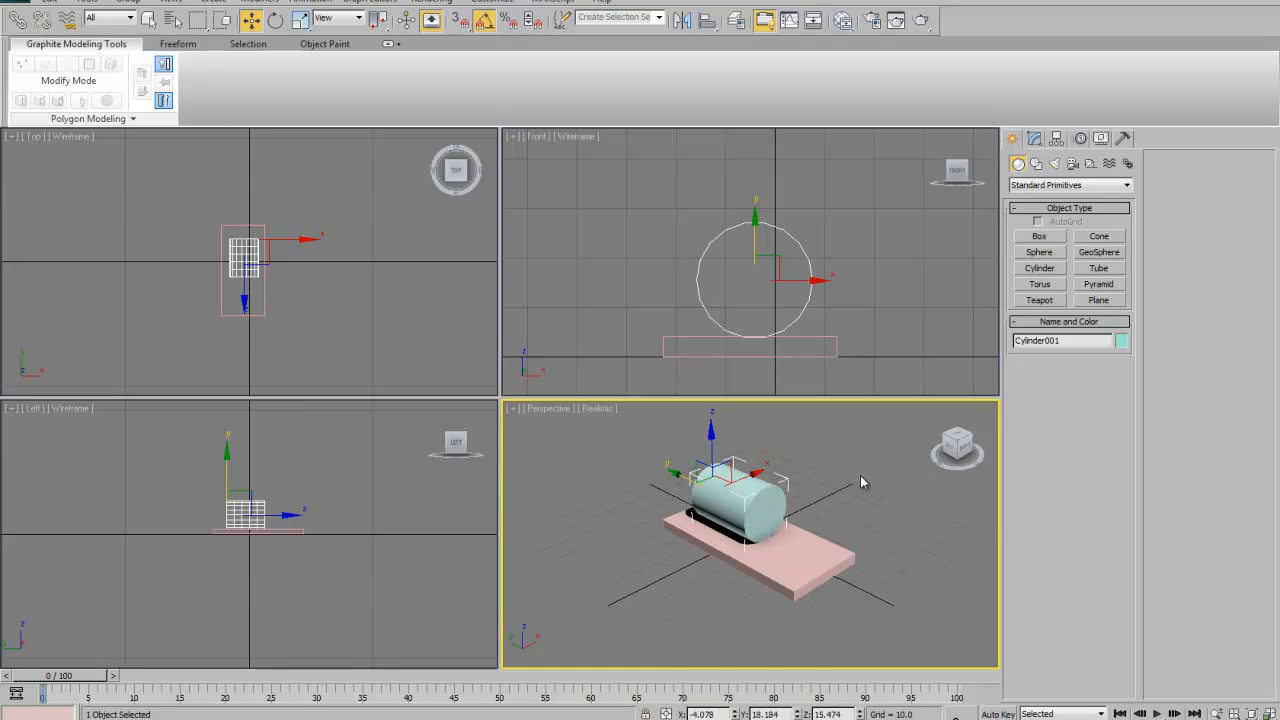
{"action": "key", "text": "alt+w"}
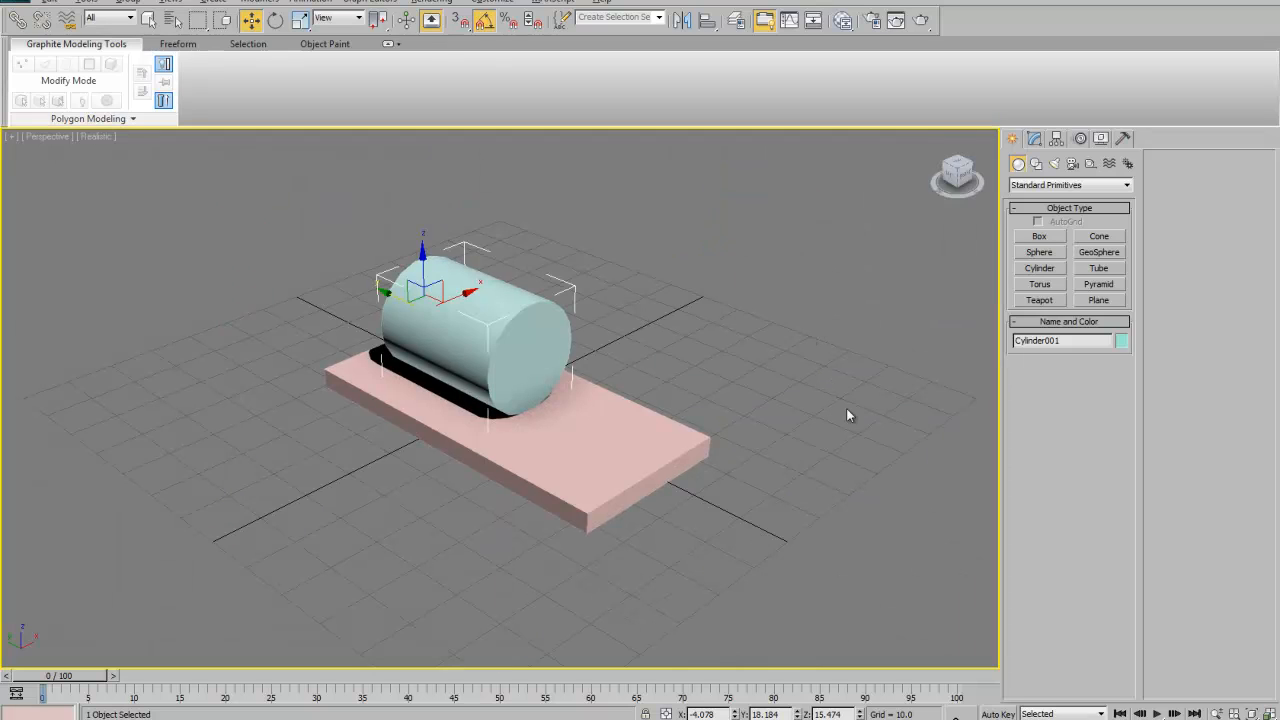
{"action": "left_click", "coordinate": [1040, 238]}
{"action": "left_click_drag", "start_coordinate": [698, 345], "coordinate": [904, 336]}
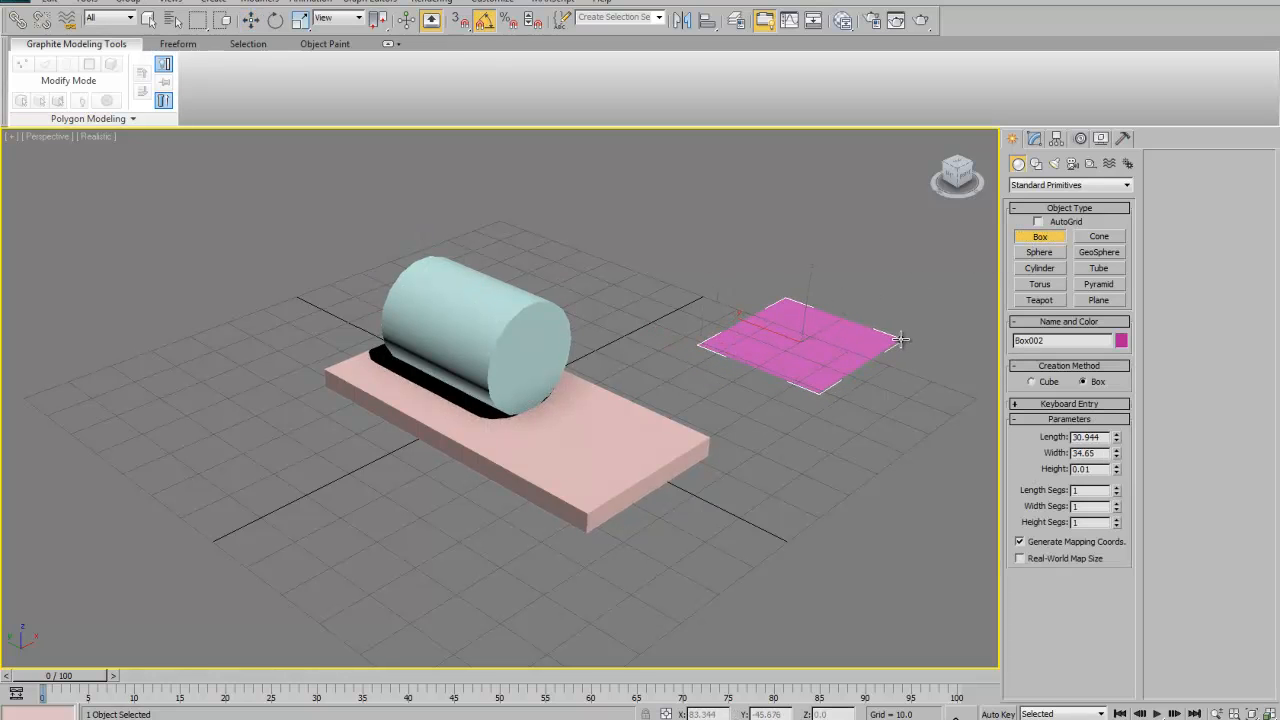
{"action": "left_click", "coordinate": [896, 233]}
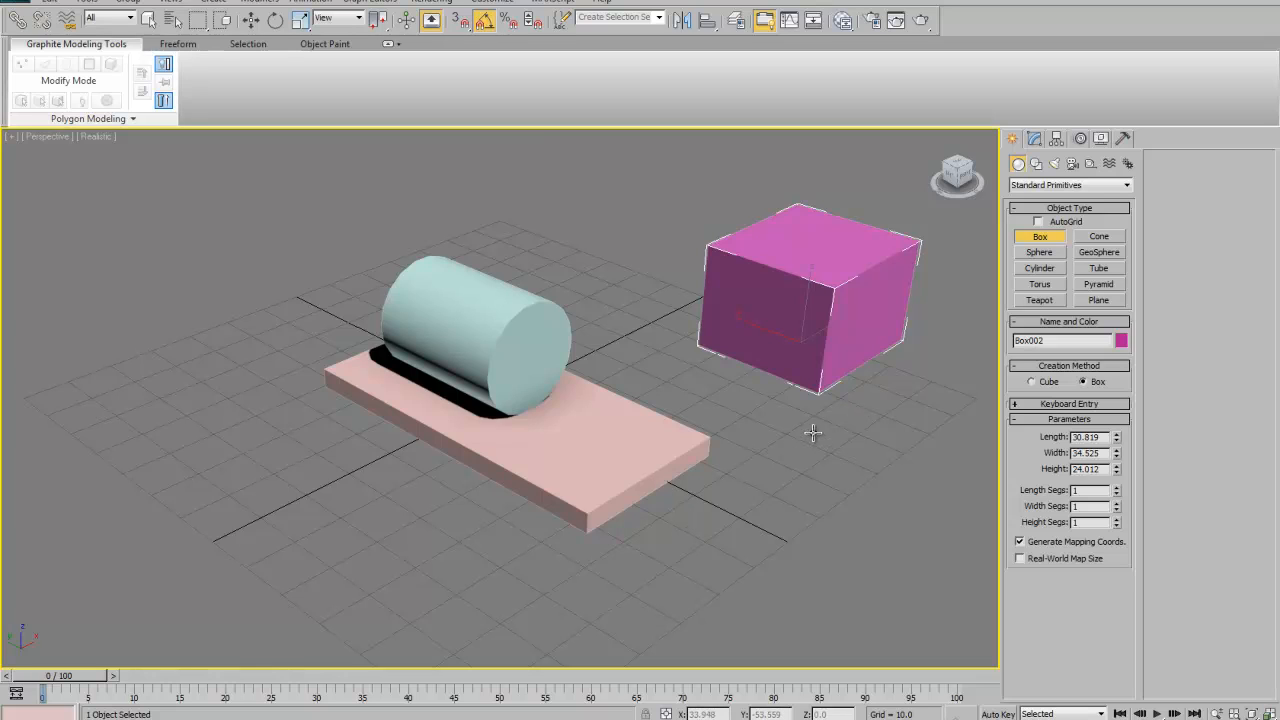
Create a smaller box about 28.5 long, 25.1 wide and 16.1 high in front of the previous one, and restore the four-view layout
{"action": "left_click_drag", "start_coordinate": [811, 434], "coordinate": [875, 521]}
{"action": "left_click", "coordinate": [880, 463]}
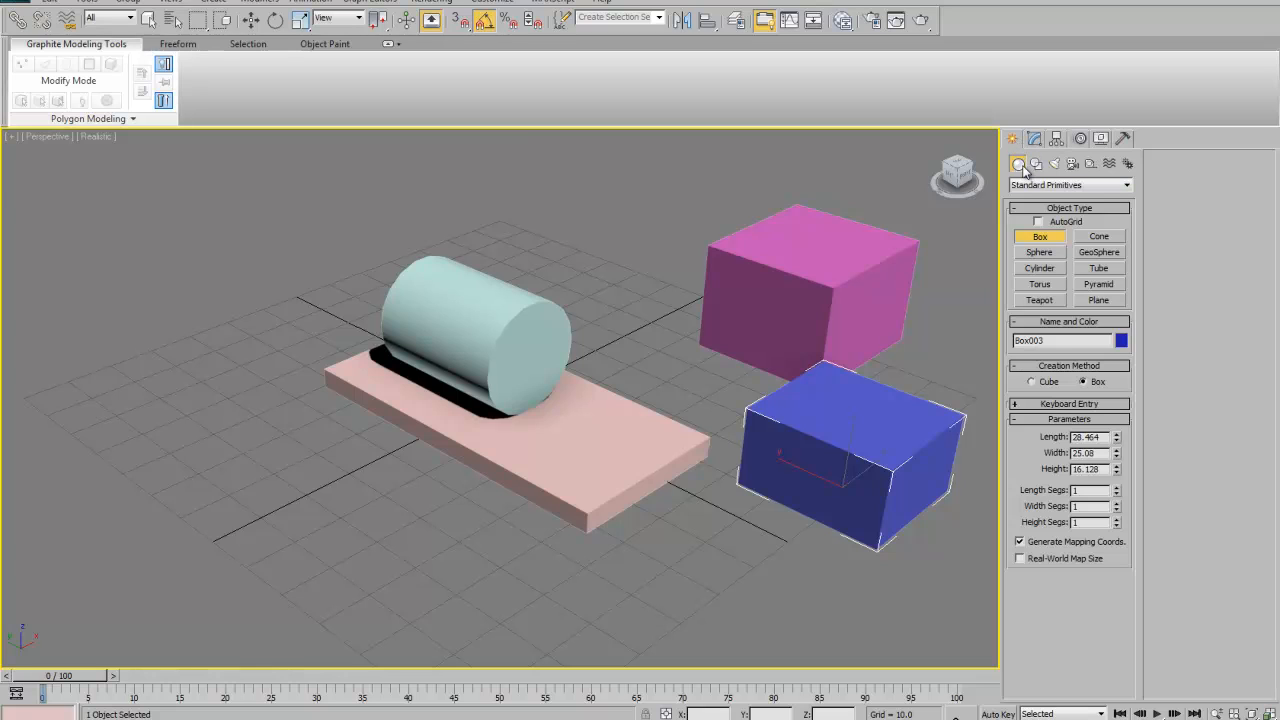
{"action": "right_click", "coordinate": [906, 331]}
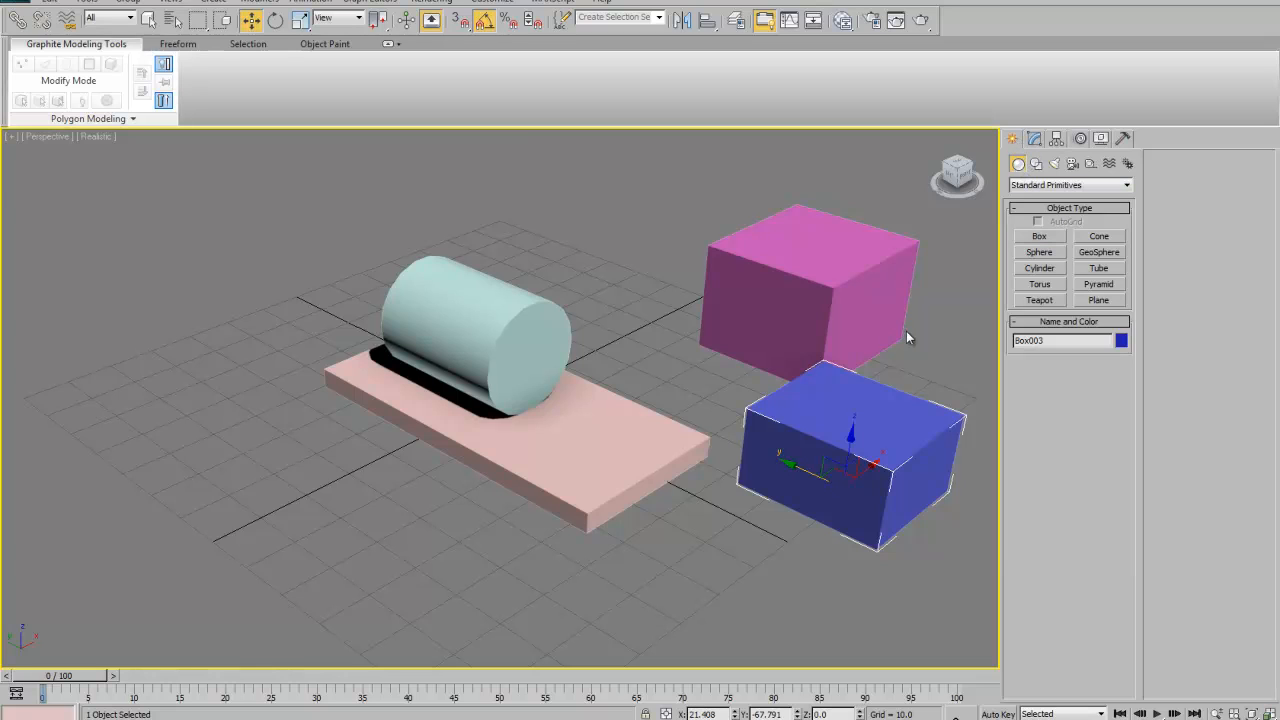
{"action": "key", "text": "alt+w"}
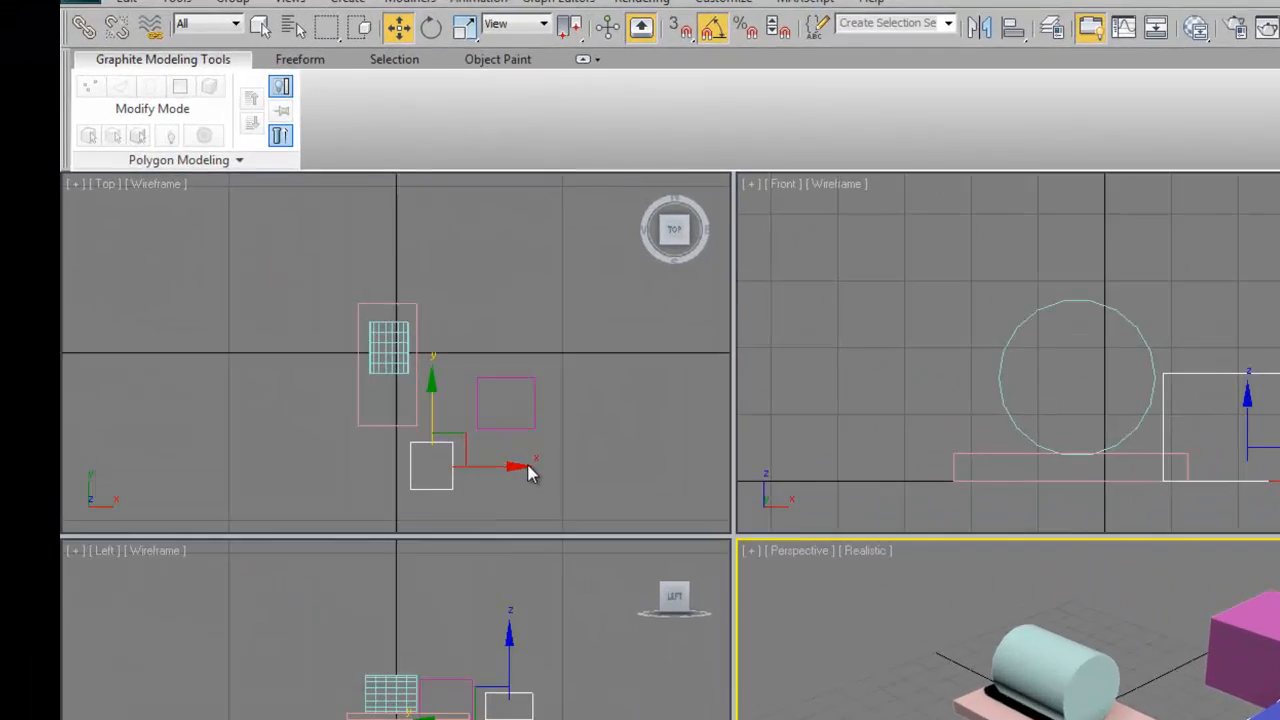
In the Top view, move the smaller box centrally into the larger box, protruding slightly past its front face, and check the overlap in the Left view
{"action": "right_click", "coordinate": [399, 333]}
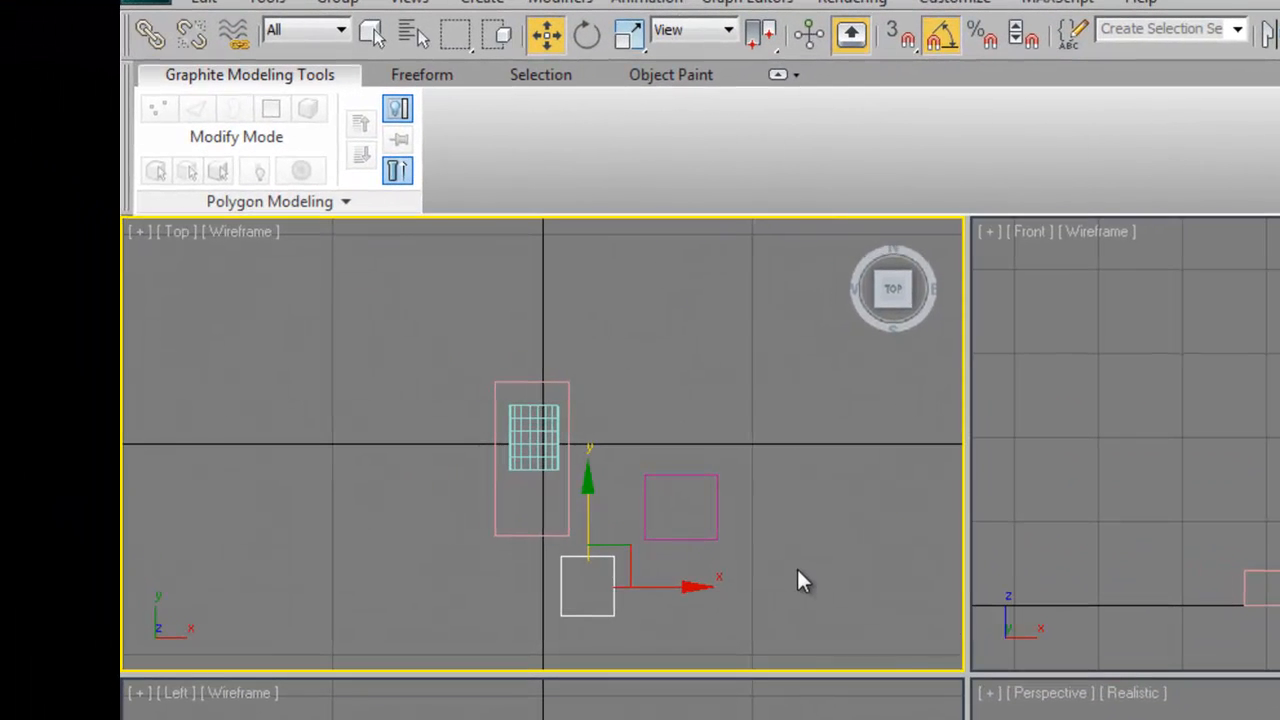
{"action": "left_click_drag", "start_coordinate": [684, 588], "coordinate": [780, 591]}
{"action": "scroll", "coordinate": [882, 521], "scroll_direction": "up", "scroll_amount": 3}
{"action": "middle_click_drag", "start_coordinate": [777, 568], "coordinate": [466, 328]}
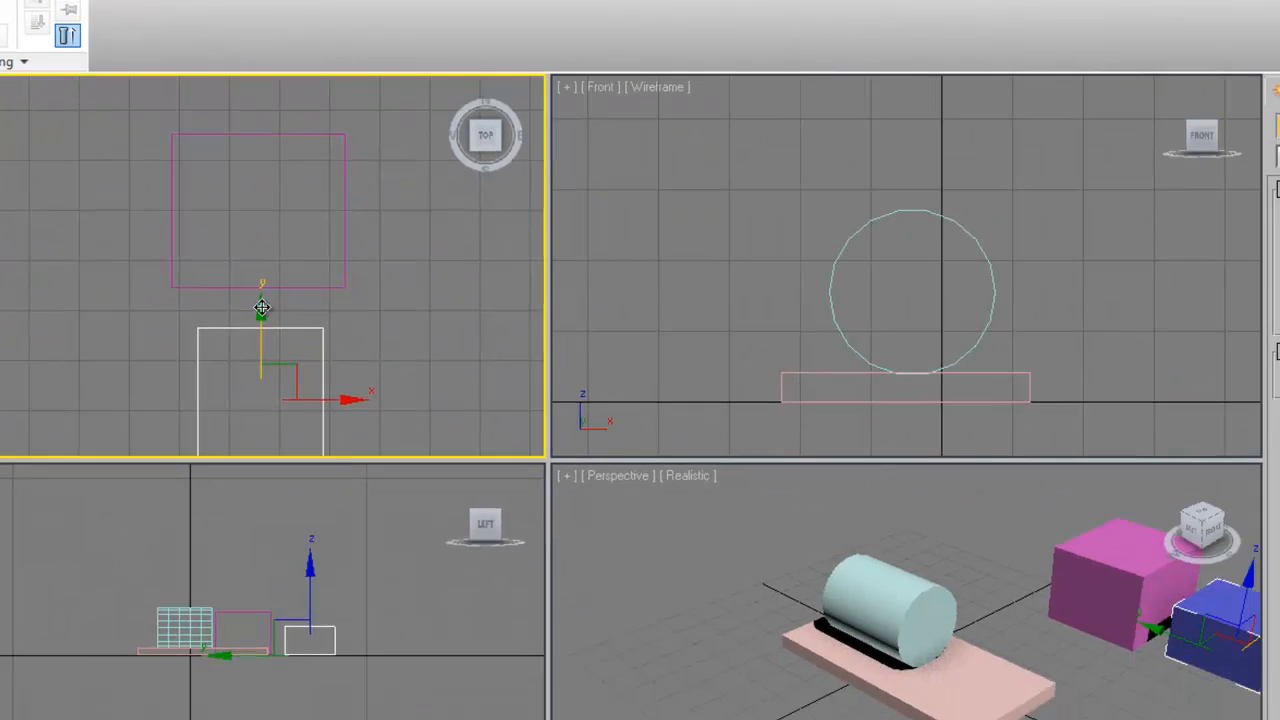
{"action": "left_click_drag", "start_coordinate": [627, 487], "coordinate": [627, 359]}
{"action": "left_click_drag", "start_coordinate": [89, 118], "coordinate": [97, 64]}
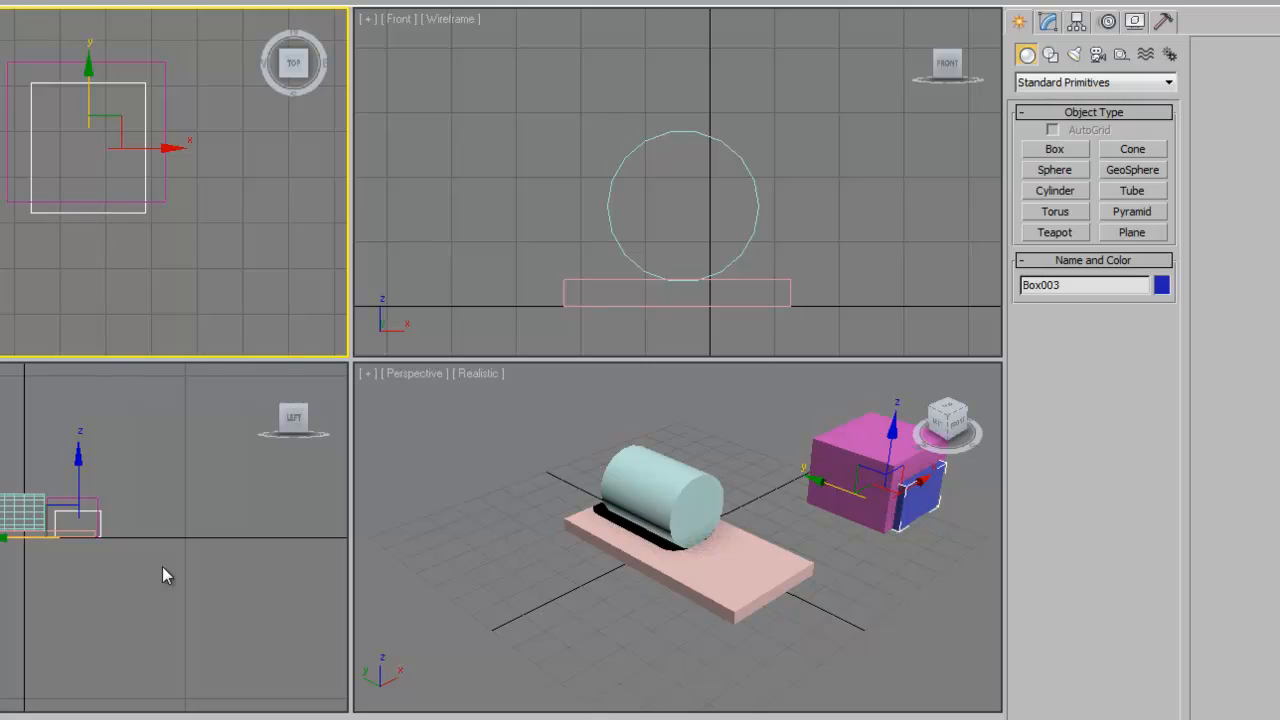
{"action": "middle_click", "coordinate": [159, 515]}
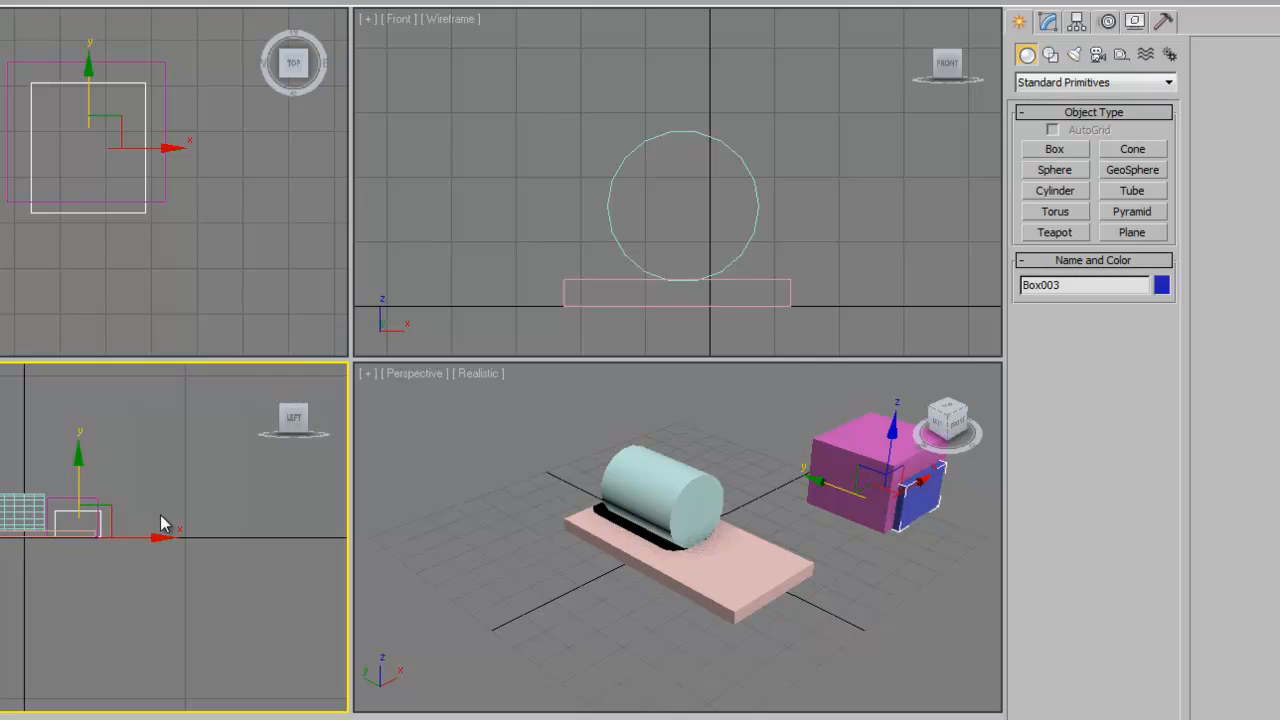
{"action": "scroll", "coordinate": [160, 515], "scroll_direction": "up", "scroll_amount": 6}
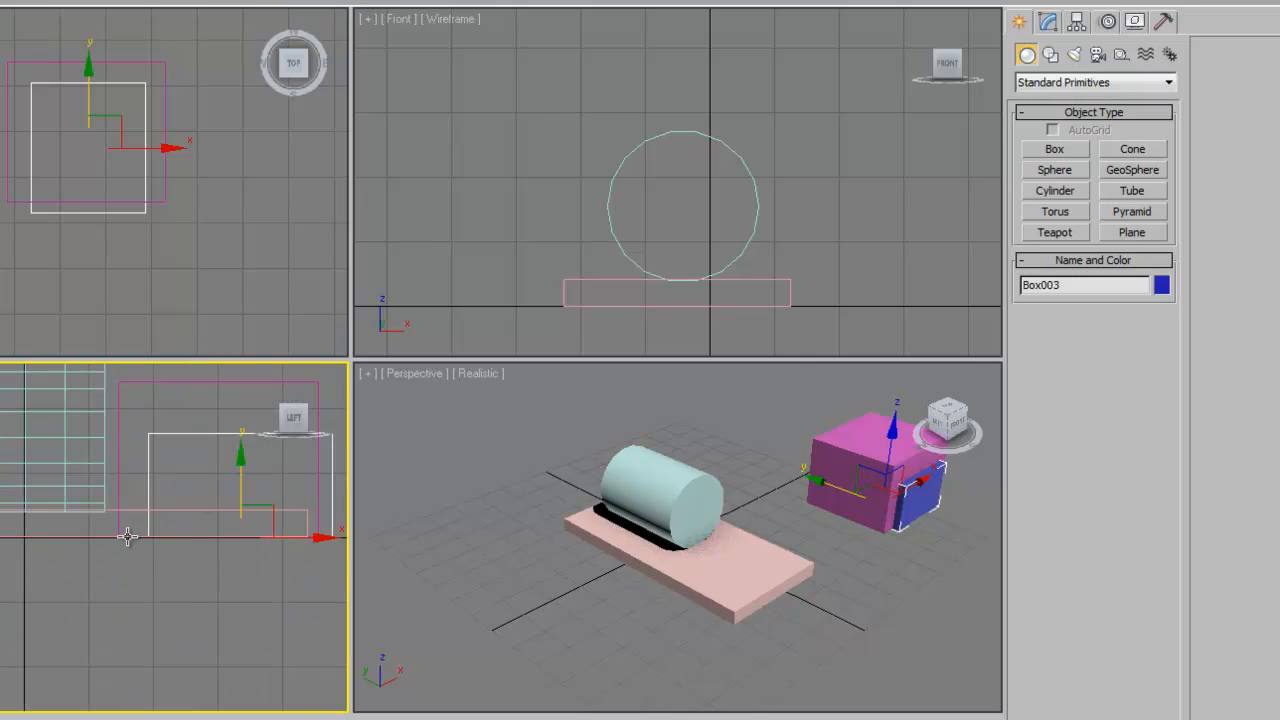
{"action": "middle_click_drag", "start_coordinate": [301, 588], "coordinate": [65, 656]}
{"action": "scroll", "coordinate": [65, 656], "scroll_direction": "up", "scroll_amount": 2}
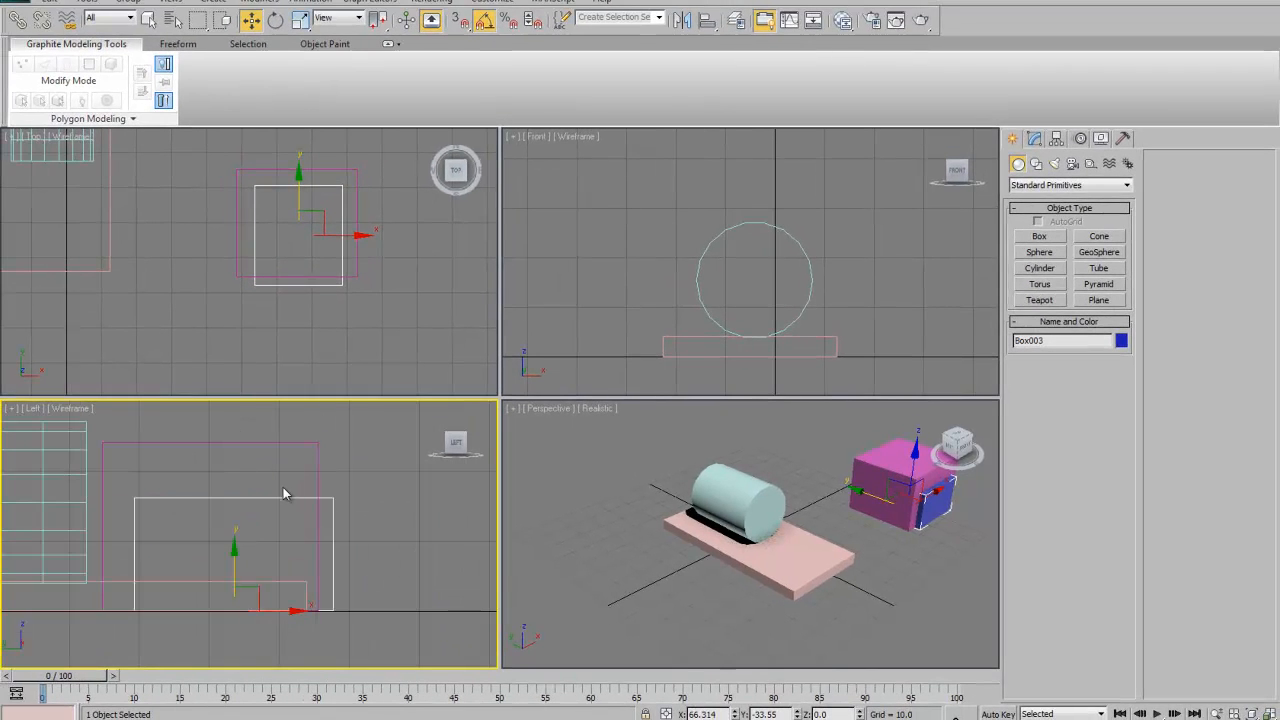
In the maximized Perspective view, select the larger magenta box and start the ProBoolean compound operation on it
{"action": "right_click", "coordinate": [648, 550]}
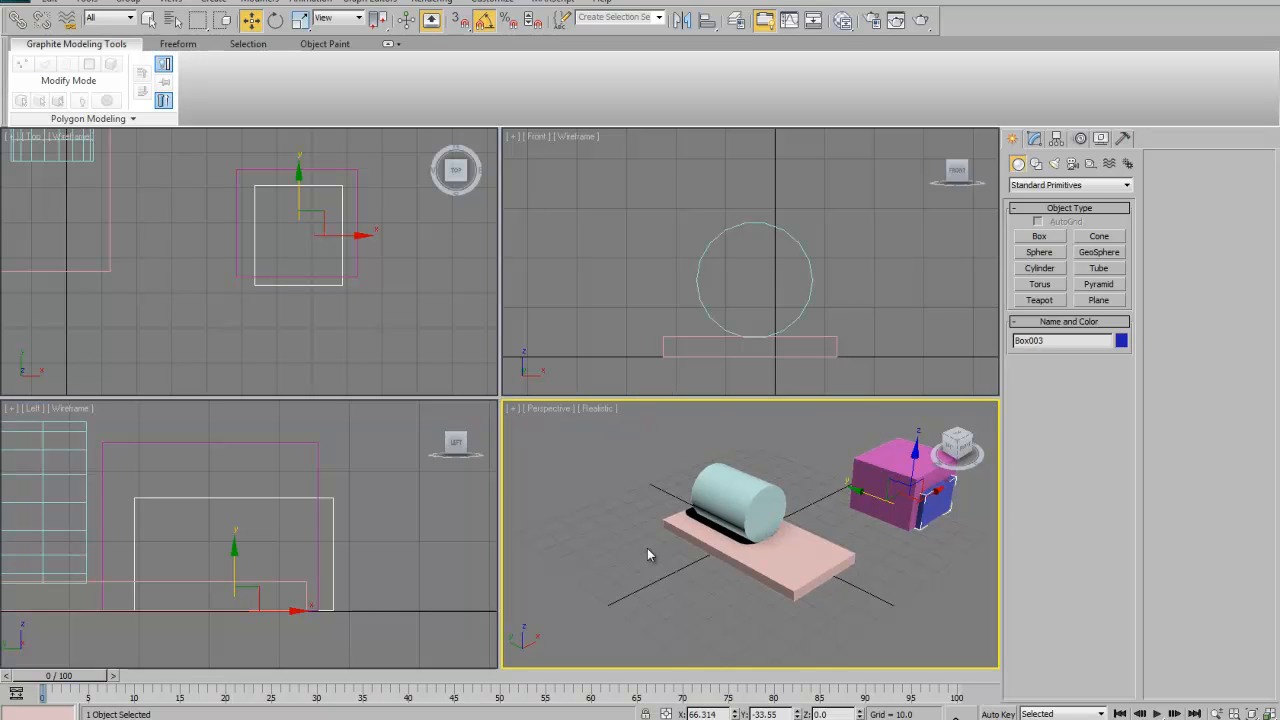
{"action": "key", "text": "alt+w"}
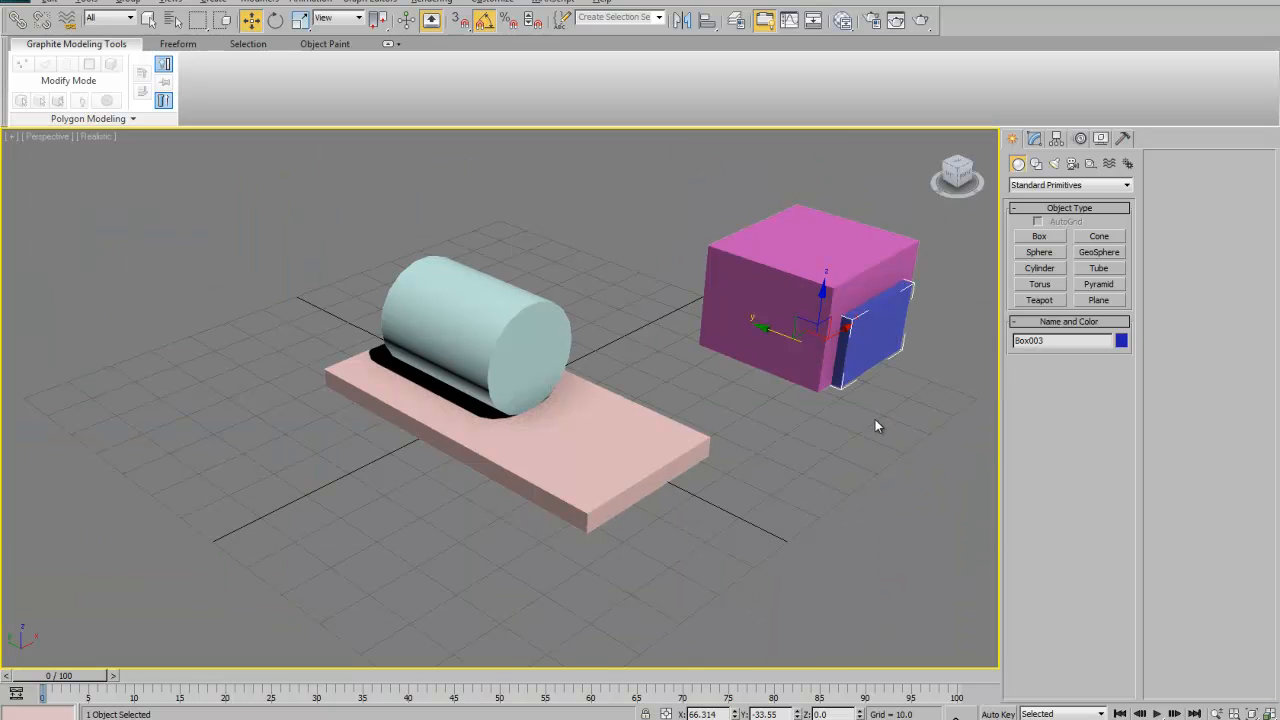
{"action": "middle_click_drag", "start_coordinate": [875, 426], "coordinate": [549, 503]}
{"action": "scroll", "coordinate": [549, 503], "scroll_direction": "up", "scroll_amount": 3}
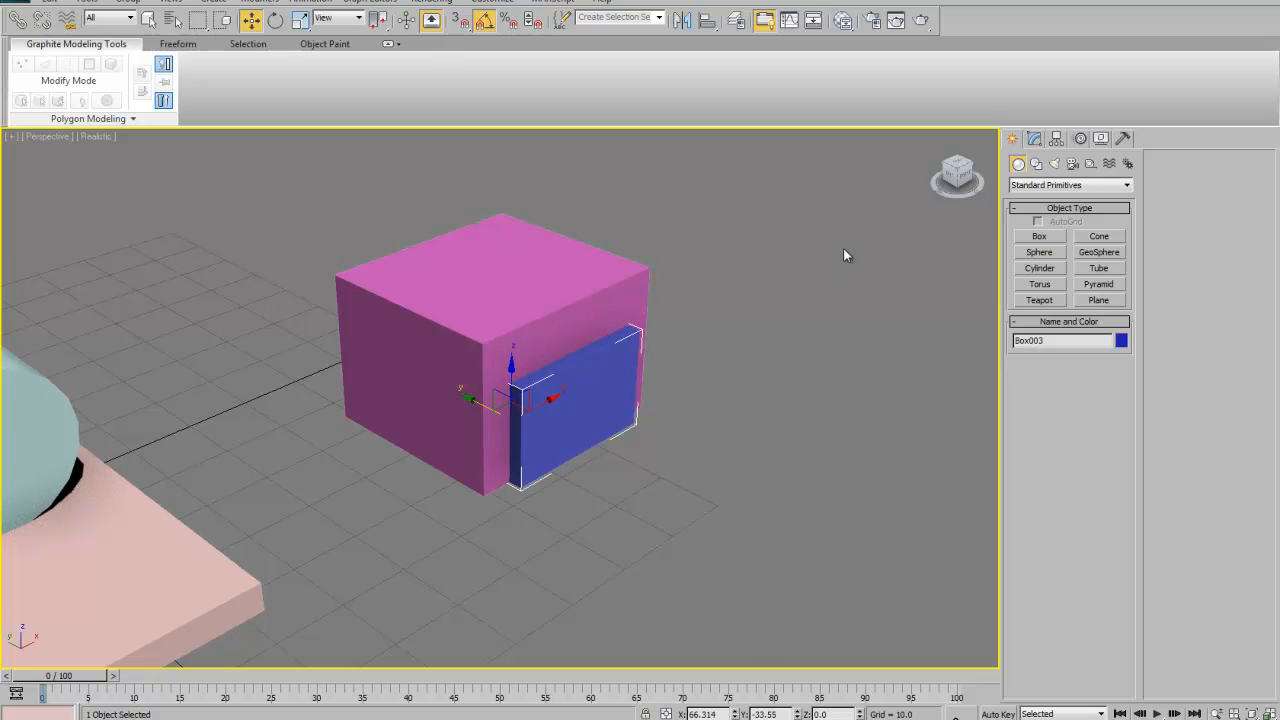
{"action": "left_click", "coordinate": [465, 272]}
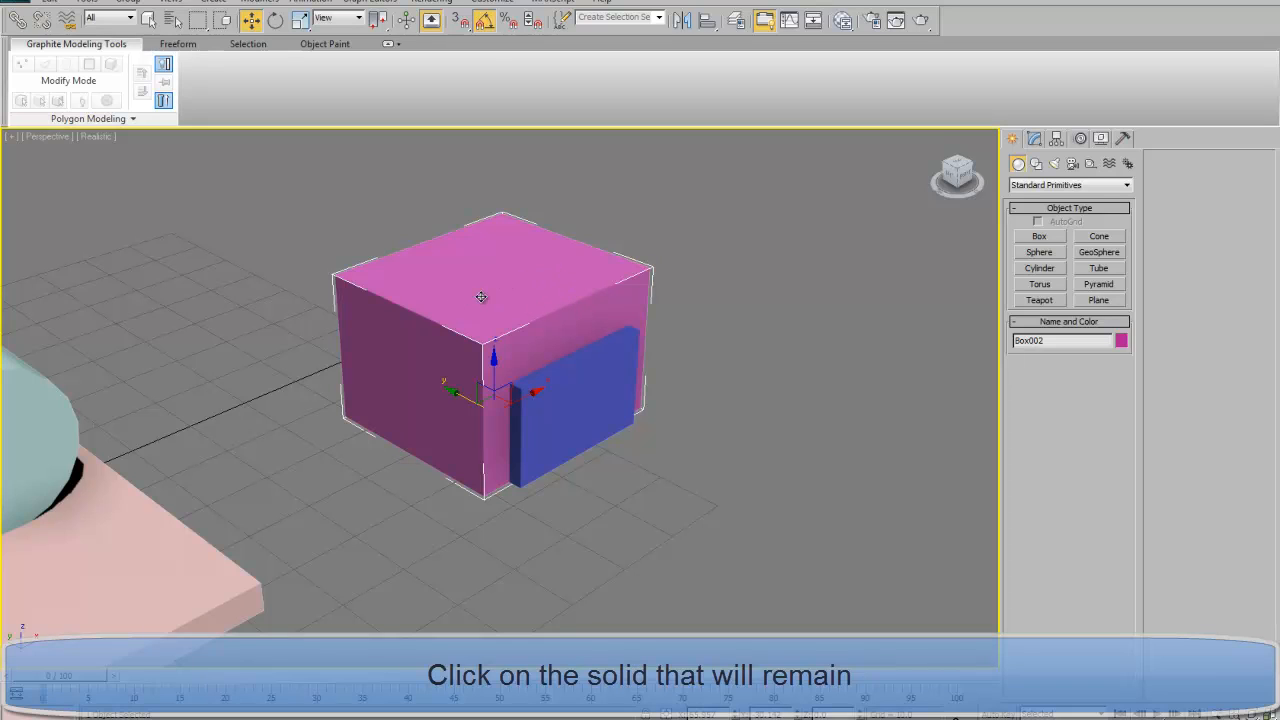
{"action": "left_click", "coordinate": [1062, 188]}
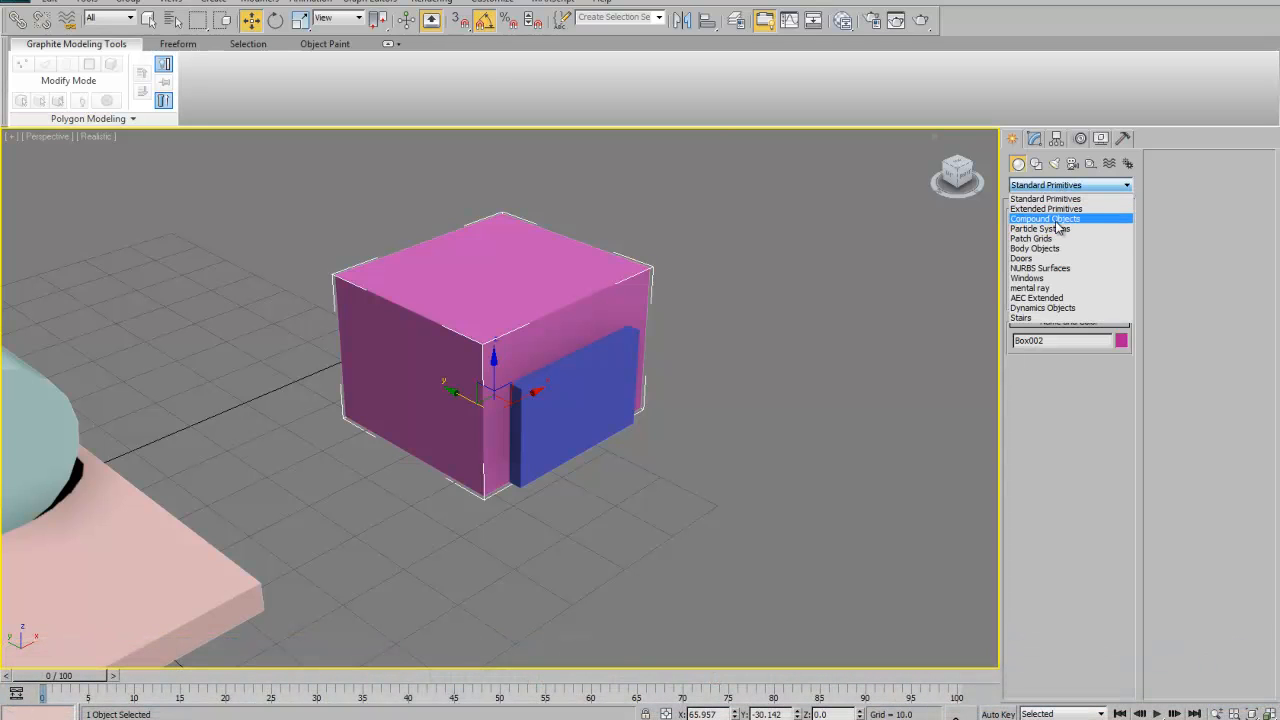
{"action": "left_click", "coordinate": [1056, 222]}
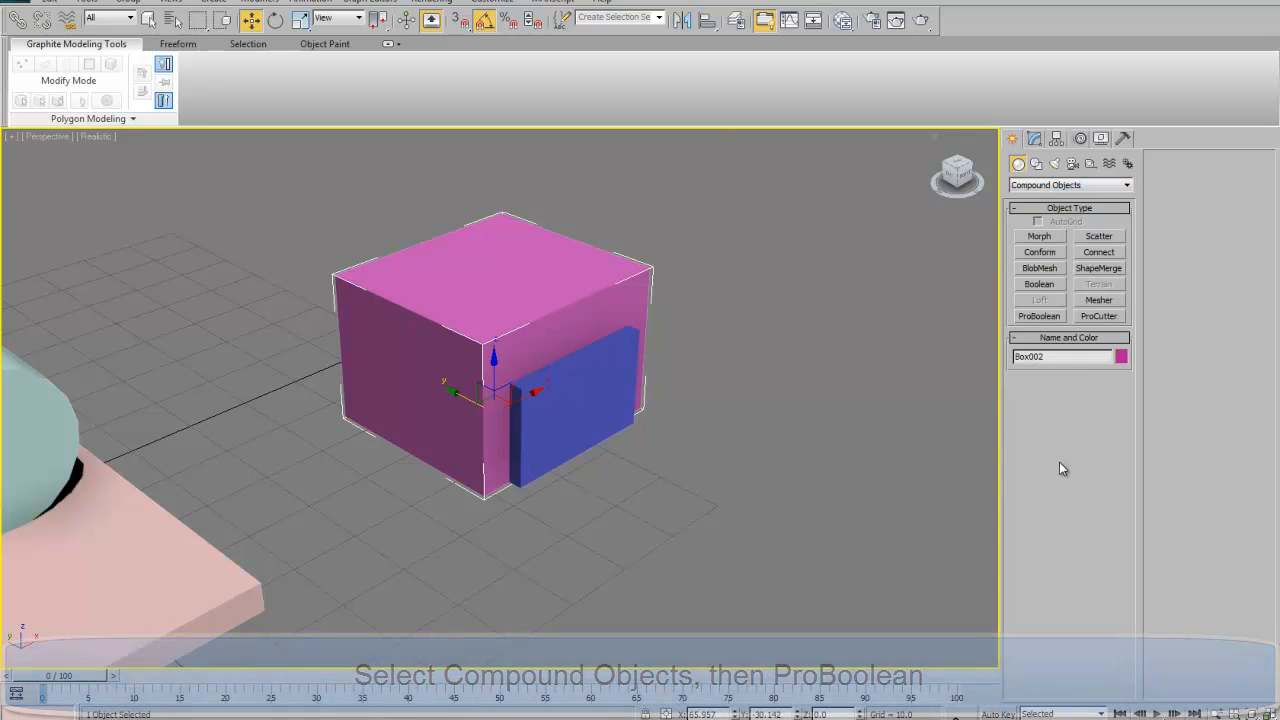
{"action": "left_click", "coordinate": [1038, 317]}
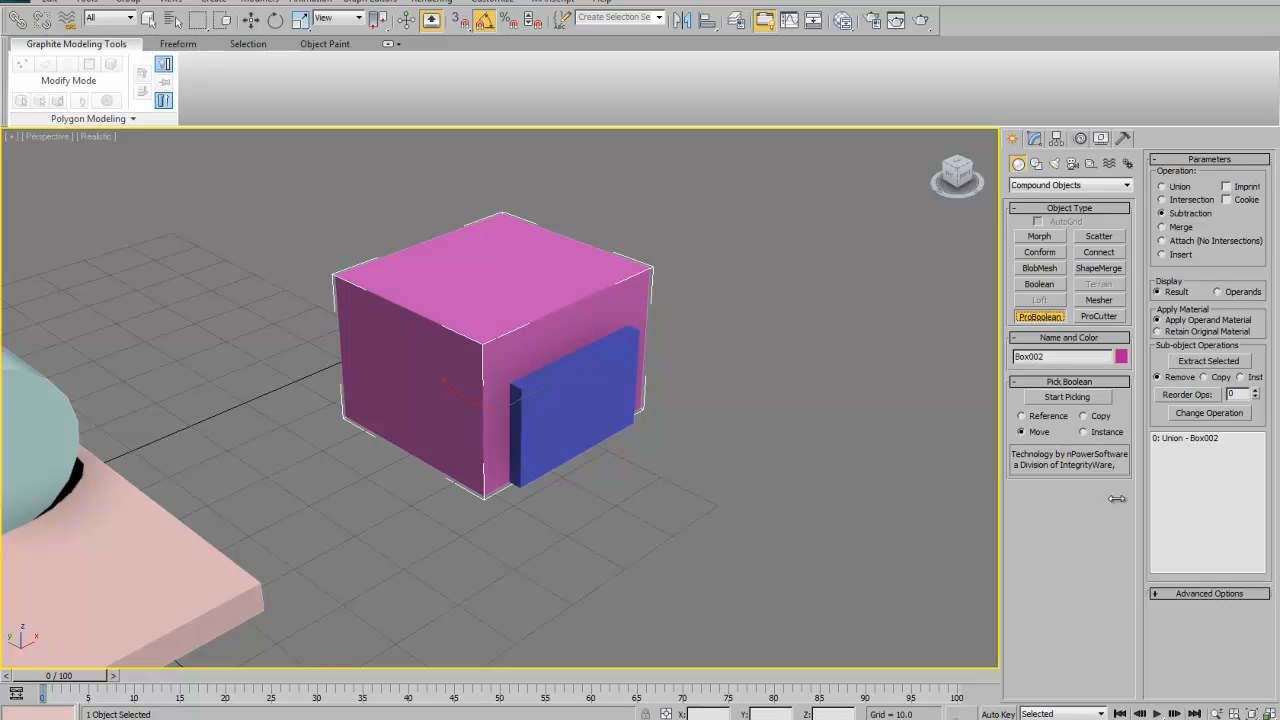
Subtract the smaller blue box from the magenta box with ProBoolean, keeping the Subtraction operation
{"action": "left_click_drag", "start_coordinate": [1117, 498], "coordinate": [1152, 500]}
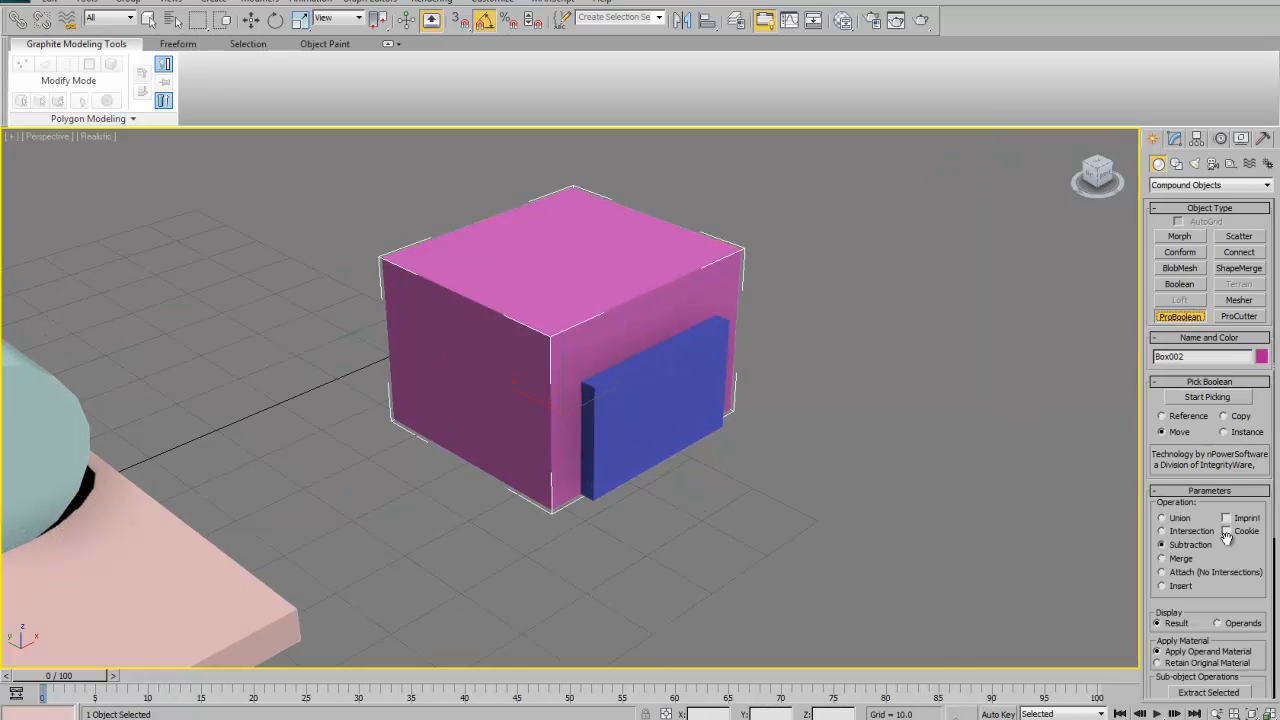
{"action": "left_click_drag", "start_coordinate": [1275, 326], "coordinate": [1278, 283]}
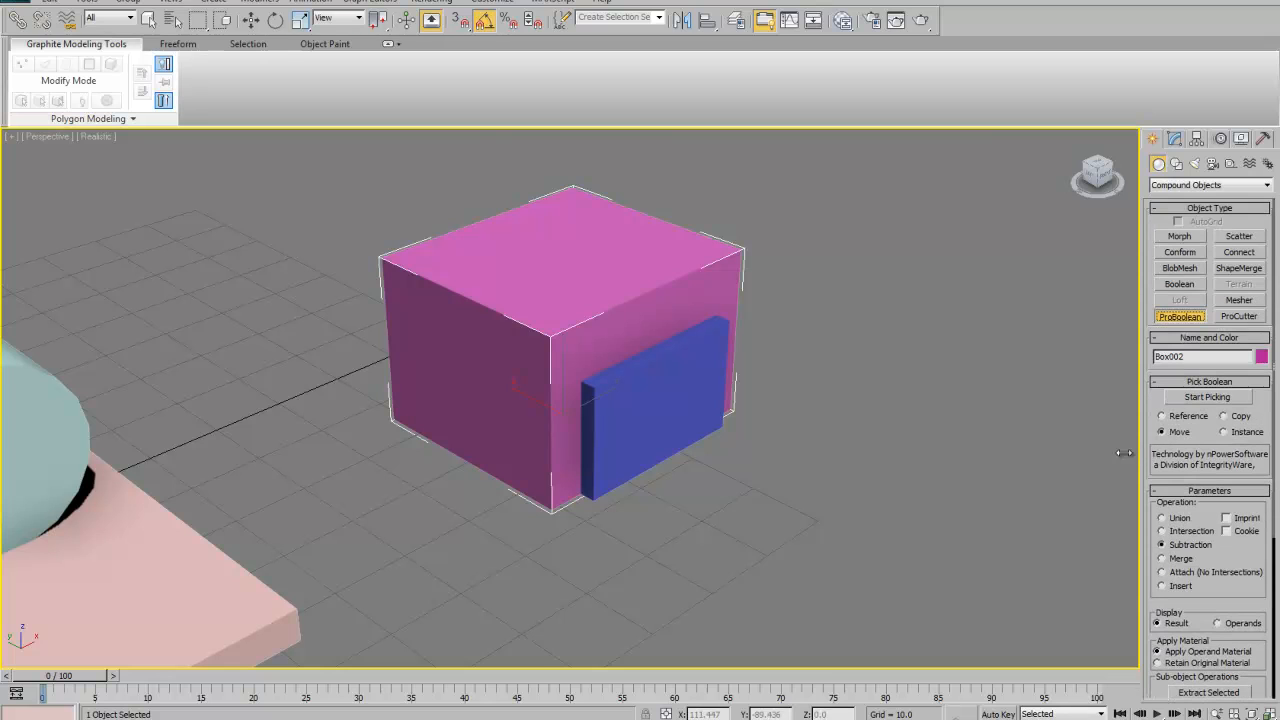
{"action": "left_click_drag", "start_coordinate": [1125, 453], "coordinate": [1091, 458]}
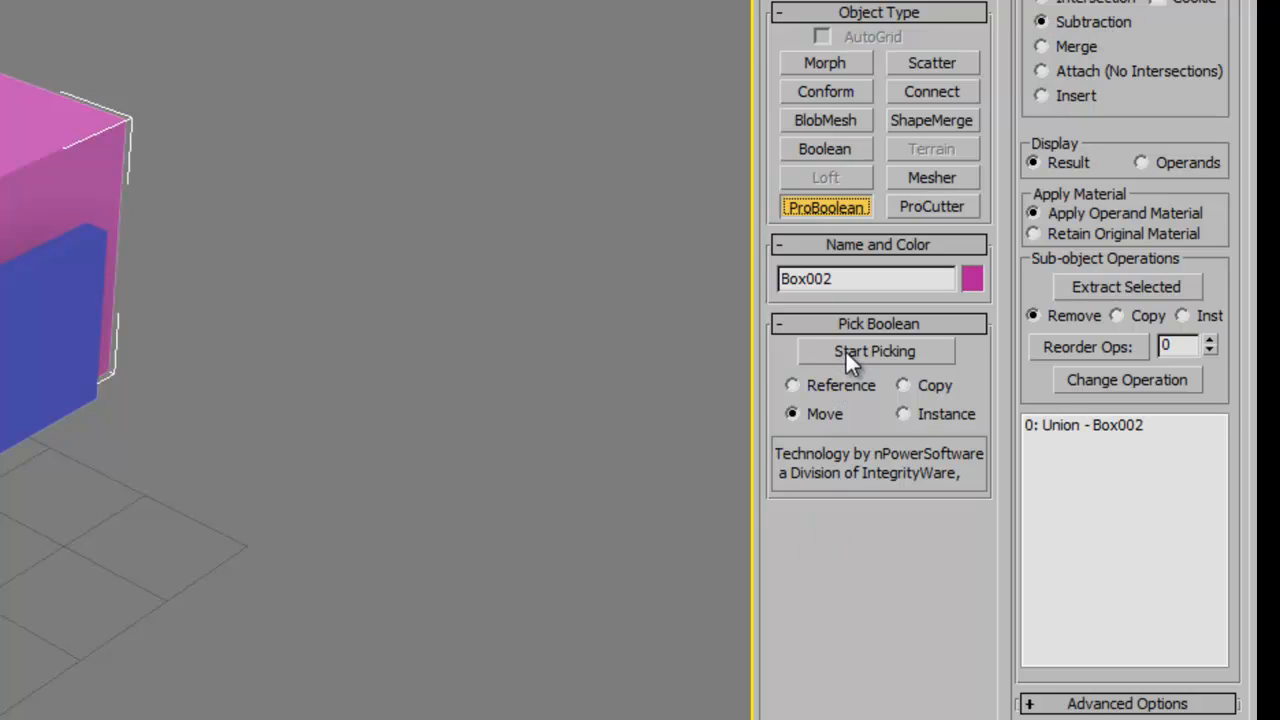
{"action": "left_click", "coordinate": [886, 352]}
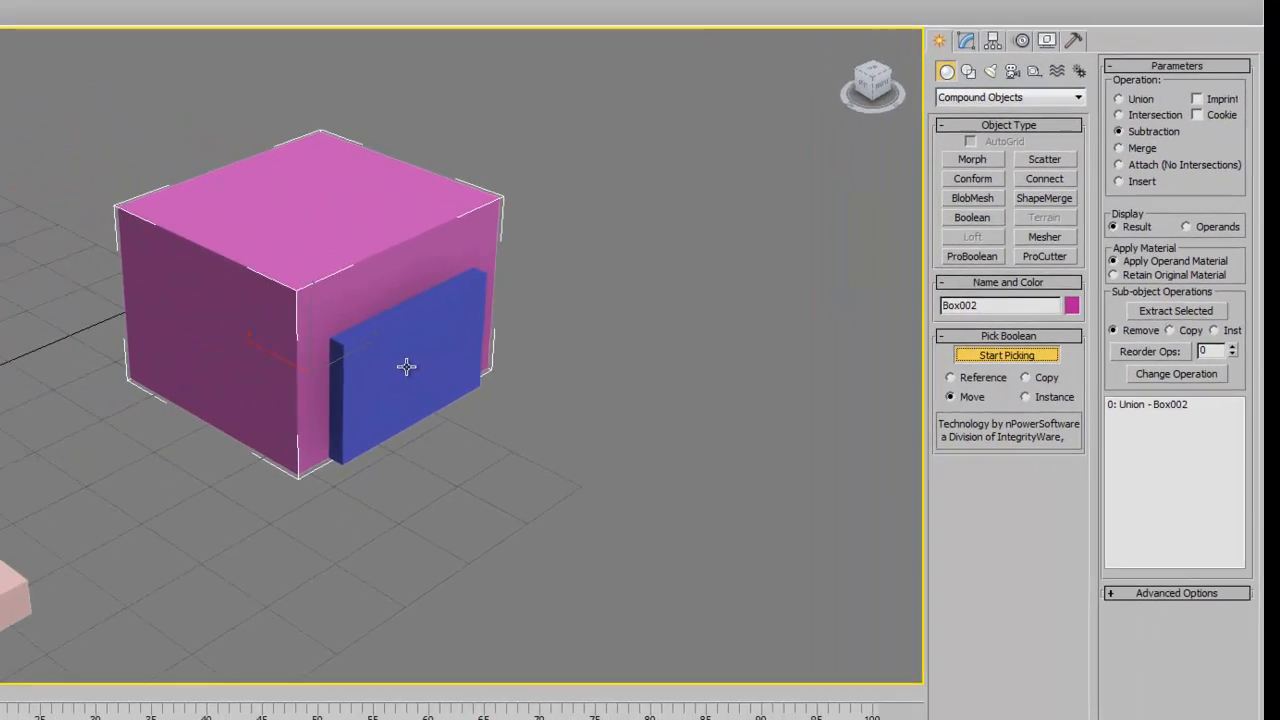
{"action": "left_click", "coordinate": [415, 366]}
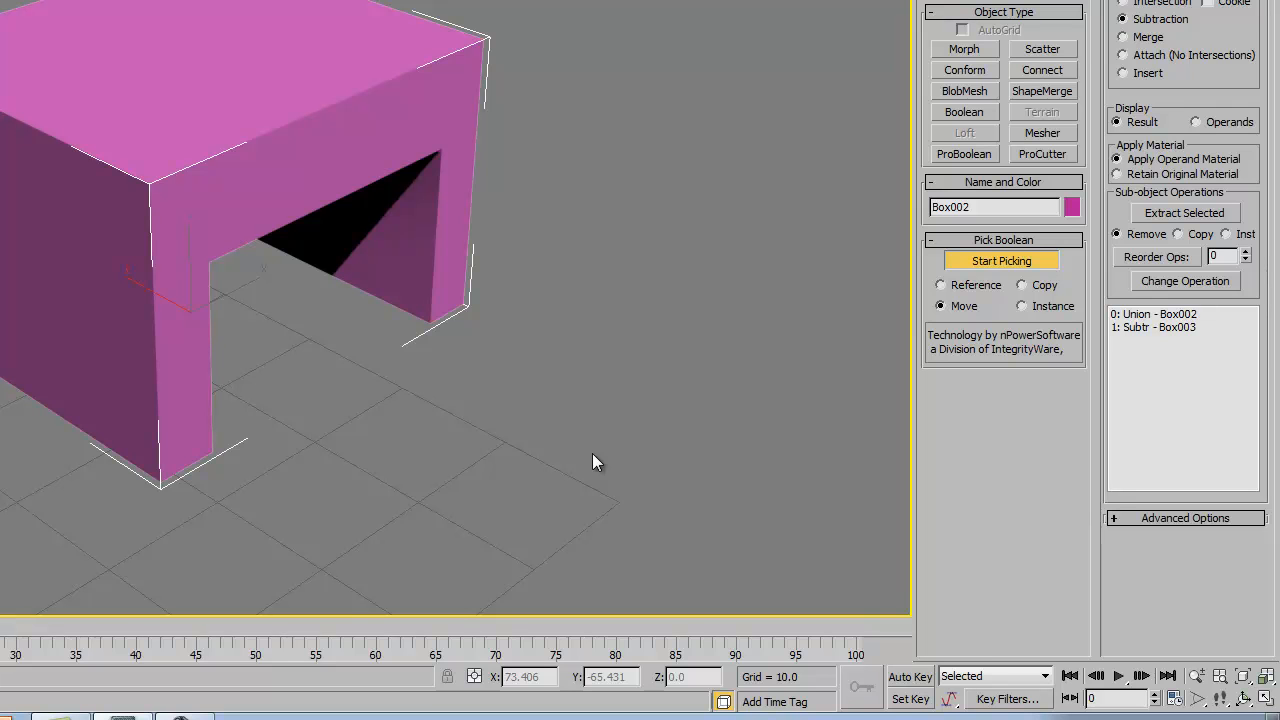
Restore the four-view layout and move the hollowed box onto the front end of the base, at about X -5.04, Y -28.39, Z 4.06
{"action": "middle_click_drag", "start_coordinate": [591, 460], "coordinate": [628, 455], "text": "alt"}
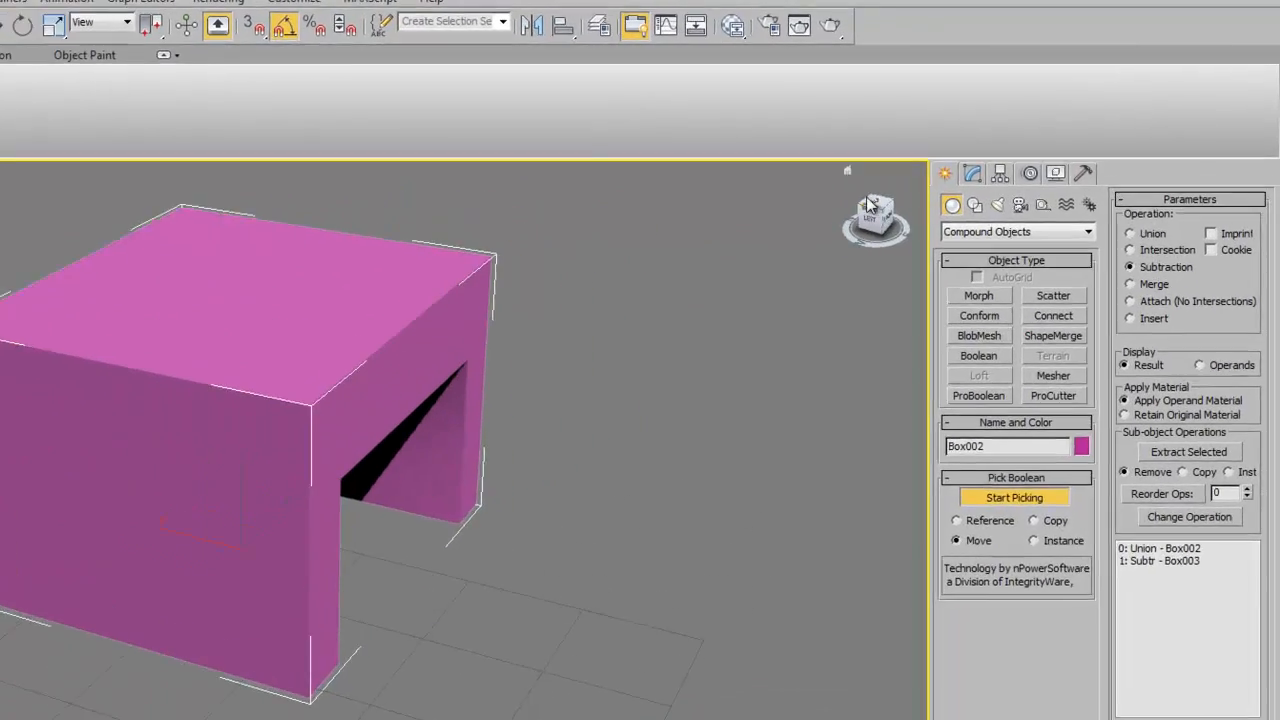
{"action": "left_click", "coordinate": [847, 170]}
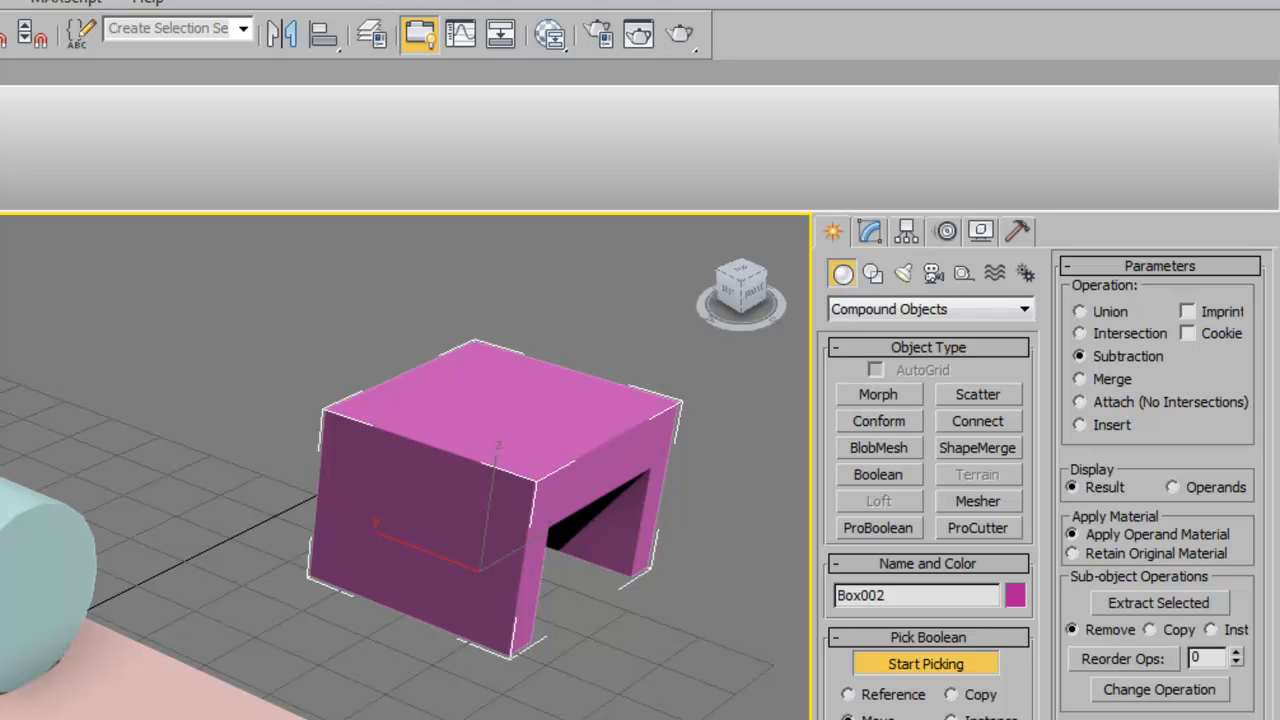
{"action": "key", "text": "alt+w"}
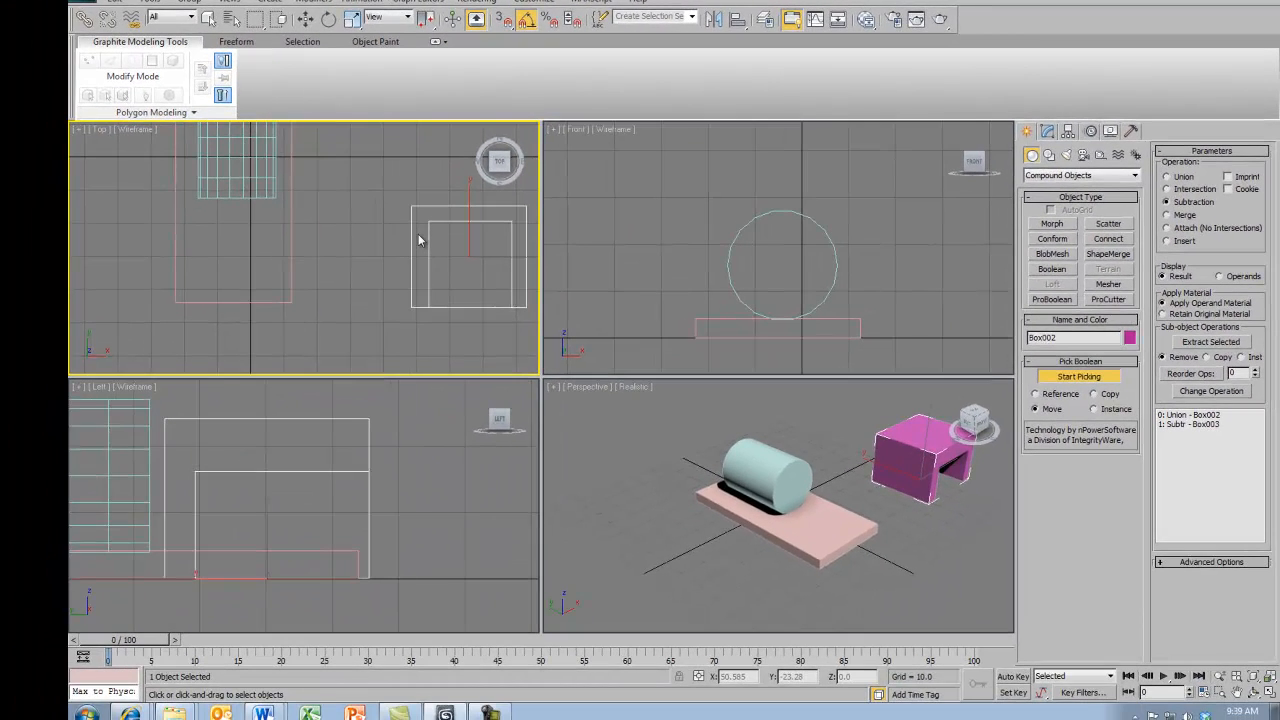
{"action": "left_click", "coordinate": [305, 19]}
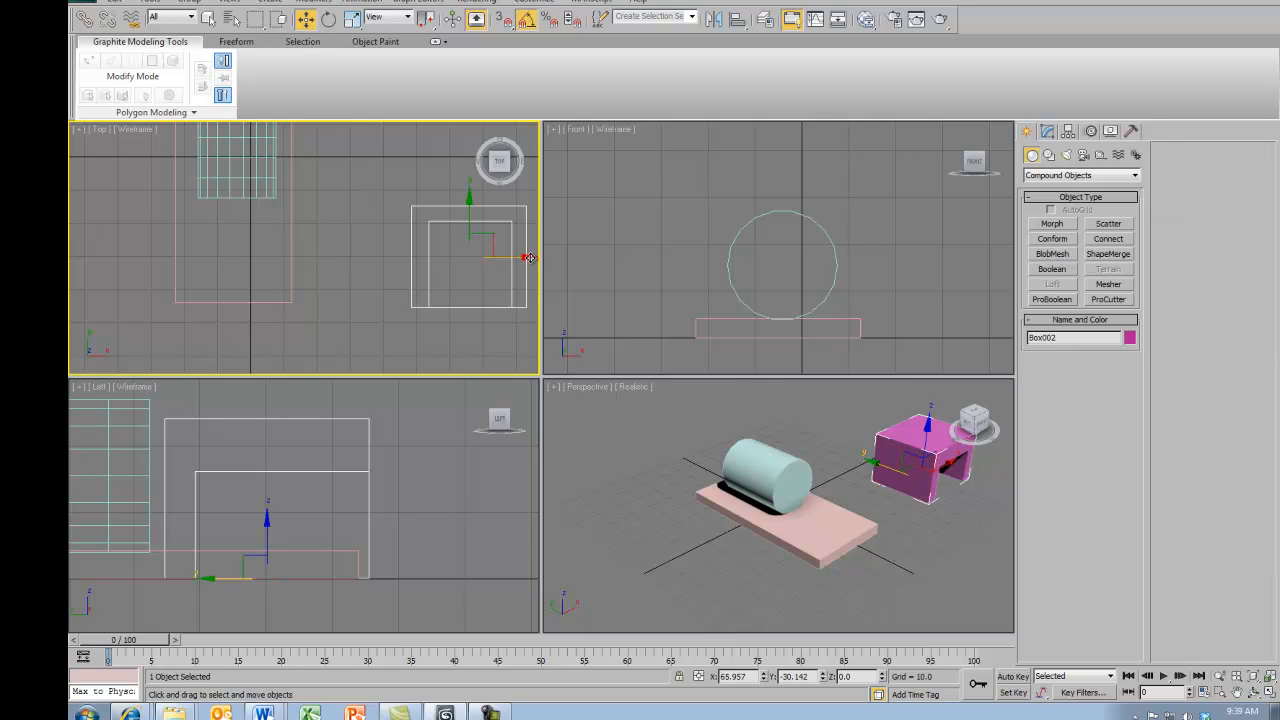
{"action": "left_click_drag", "start_coordinate": [524, 252], "coordinate": [296, 246]}
{"action": "left_click_drag", "start_coordinate": [294, 245], "coordinate": [294, 245]}
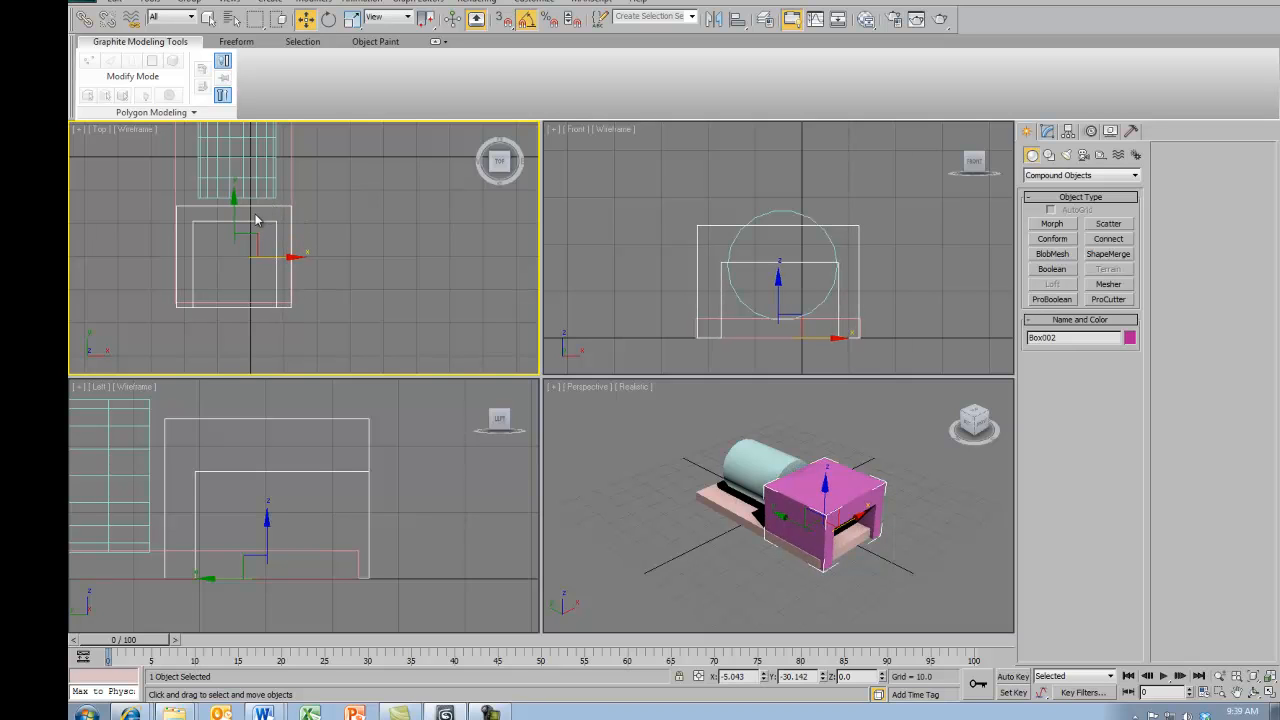
{"action": "left_click_drag", "start_coordinate": [235, 216], "coordinate": [235, 211]}
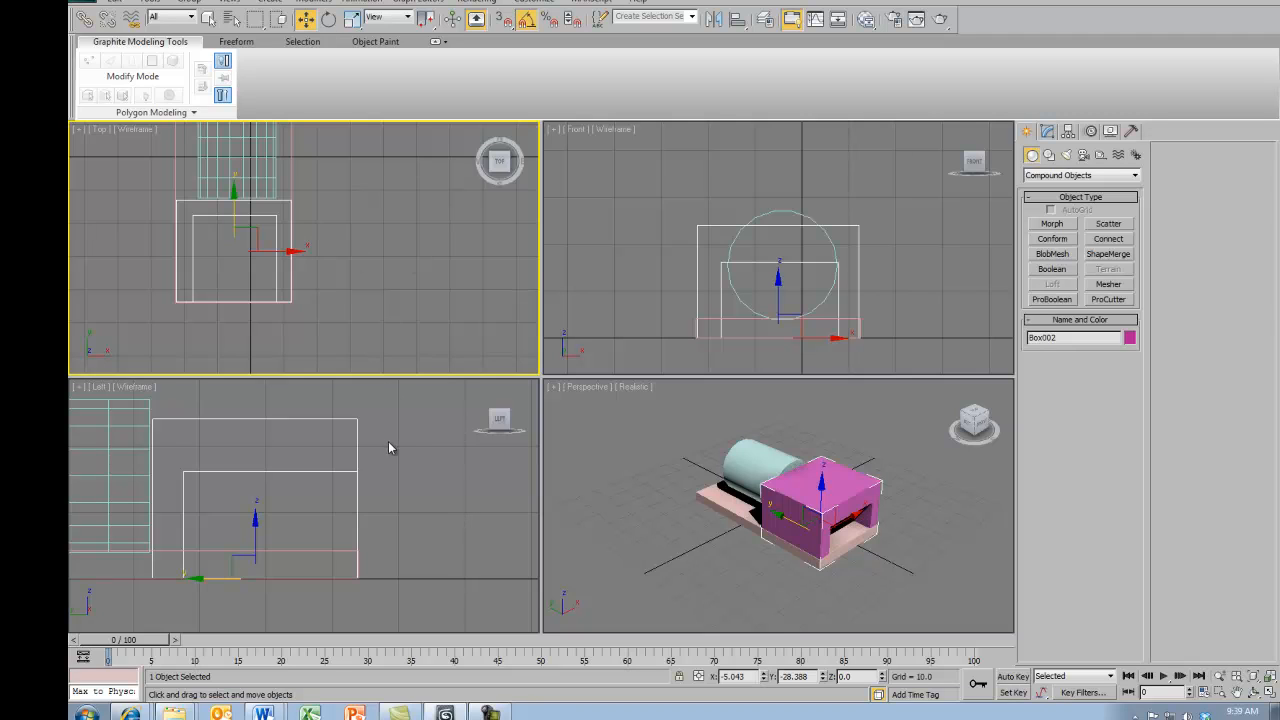
{"action": "right_click", "coordinate": [415, 467]}
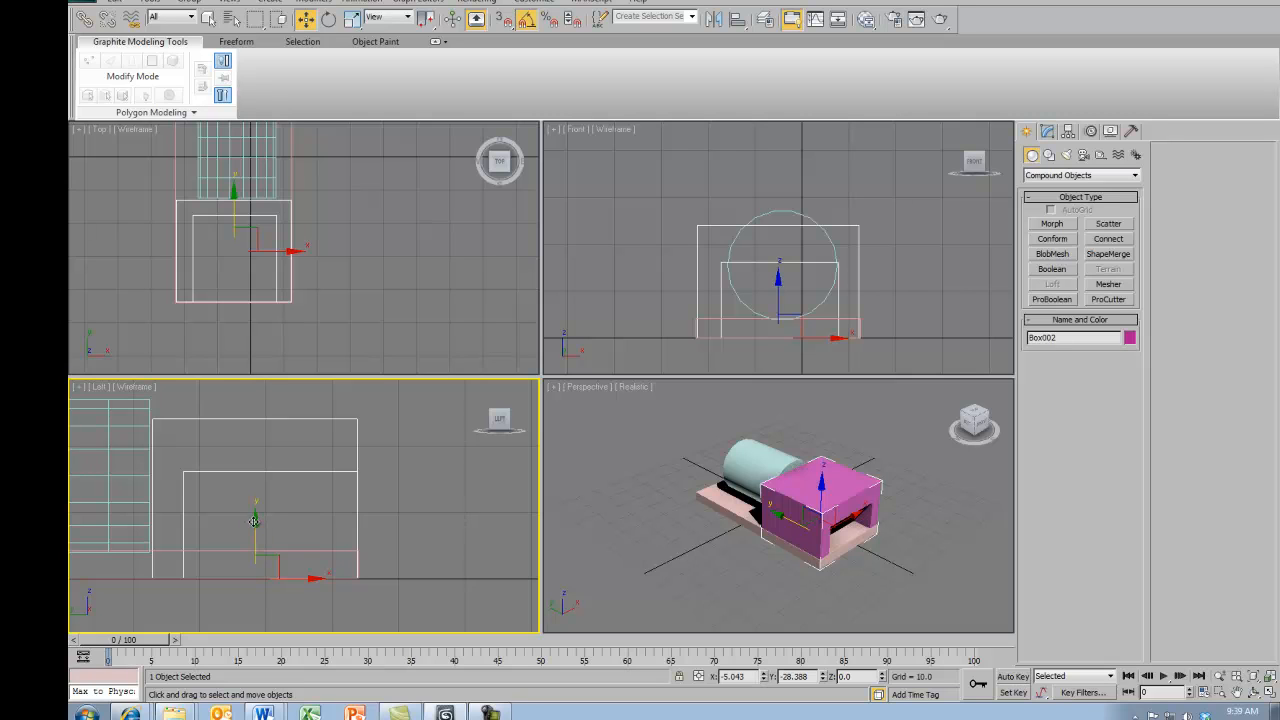
{"action": "left_click_drag", "start_coordinate": [254, 520], "coordinate": [254, 494]}
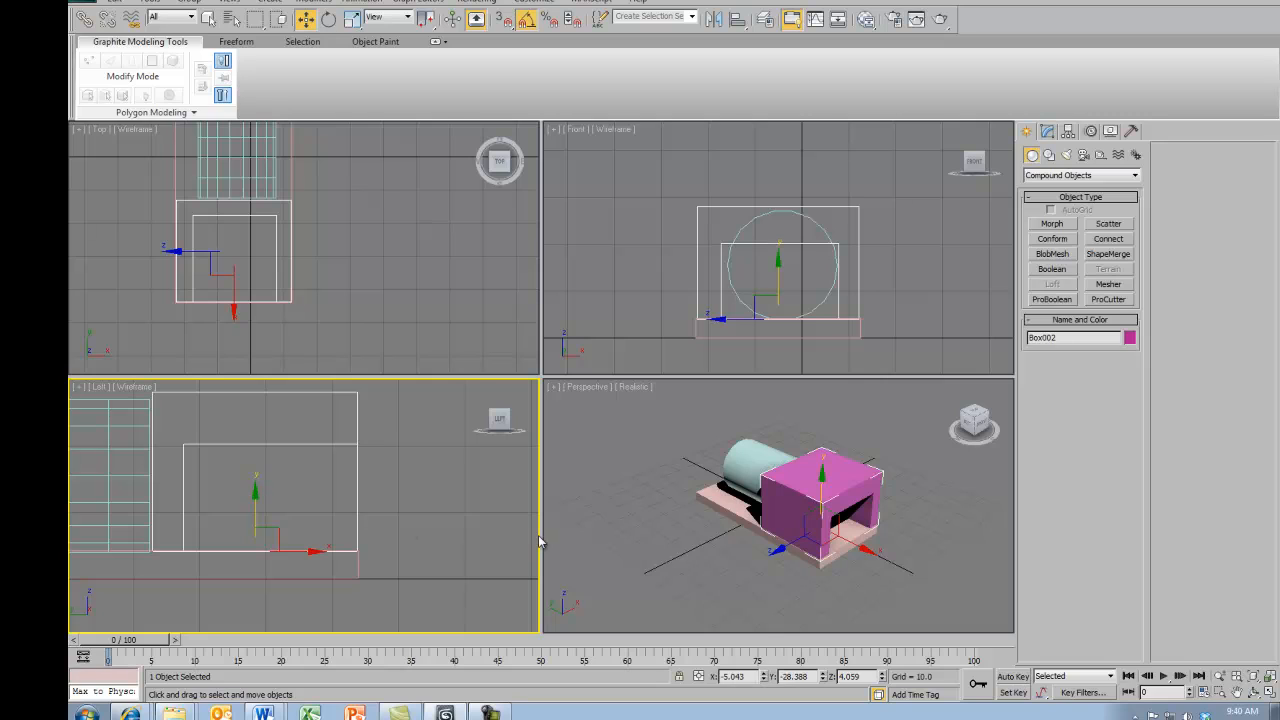
Scale the hollowed box to about 82% in width and height, stretch it taller in the Perspective view, and deselect it
{"action": "key", "text": "r"}
{"action": "right_click", "coordinate": [890, 340]}
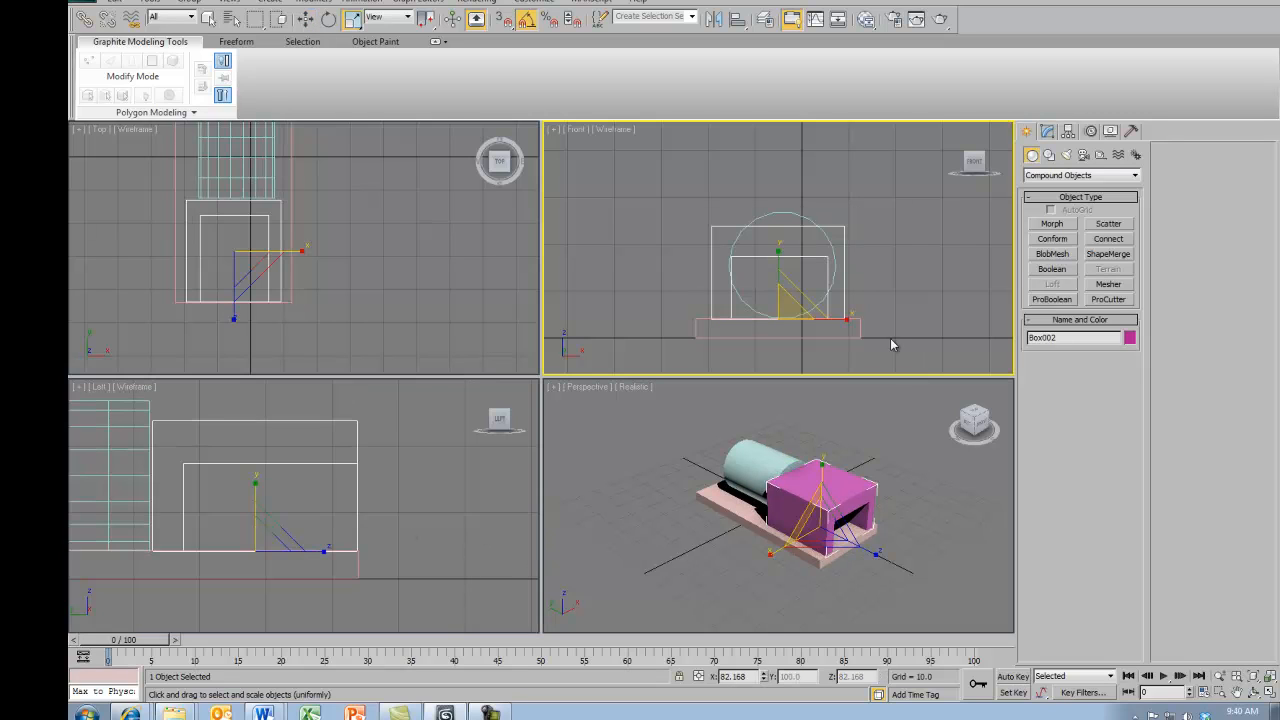
{"action": "right_click", "coordinate": [877, 450]}
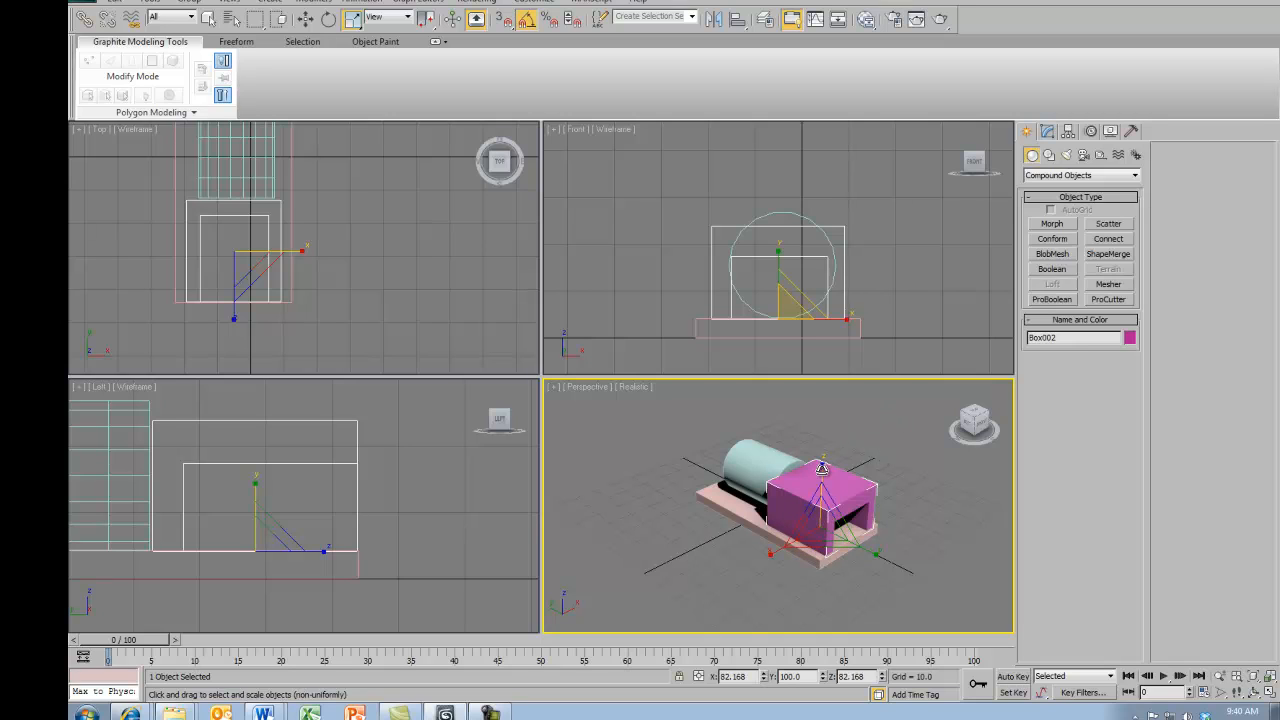
{"action": "left_click_drag", "start_coordinate": [821, 468], "coordinate": [821, 449]}
{"action": "left_click", "coordinate": [942, 514]}
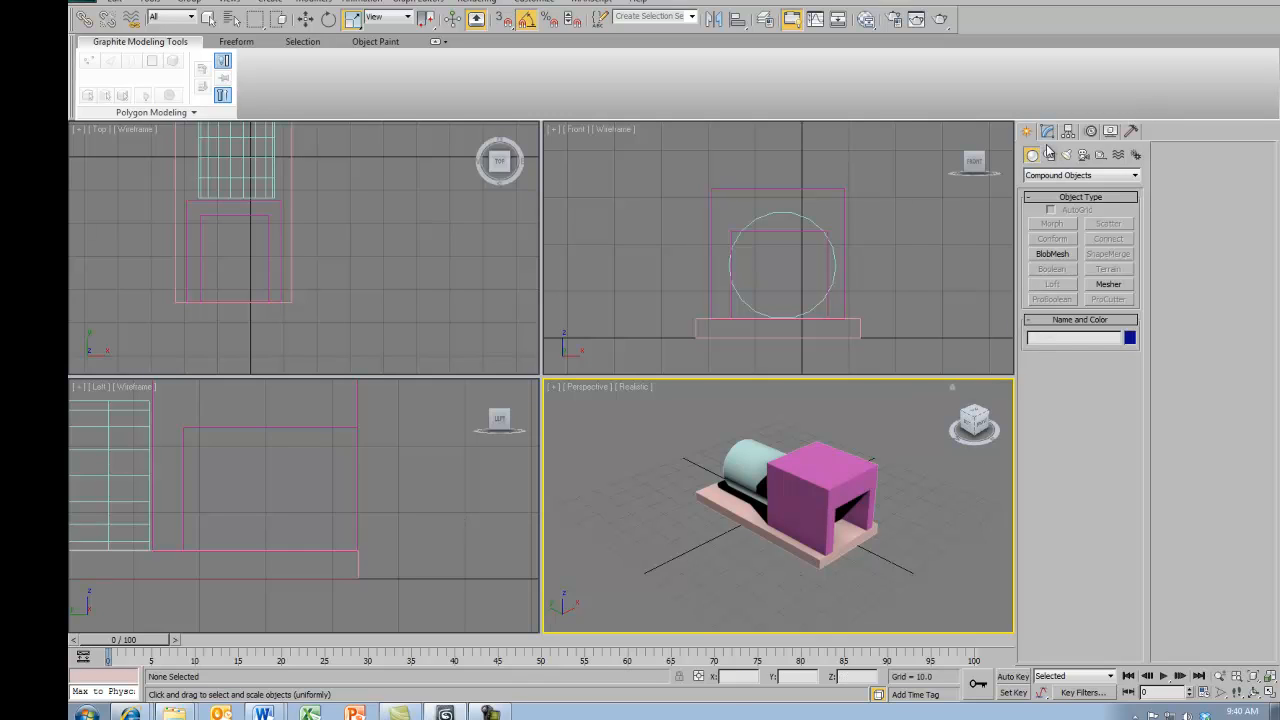
Create a cylinder of radius about 6.5 and height about 34.2 in the Left view, centred on the hollowed box's front edge
{"action": "left_click", "coordinate": [1045, 176]}
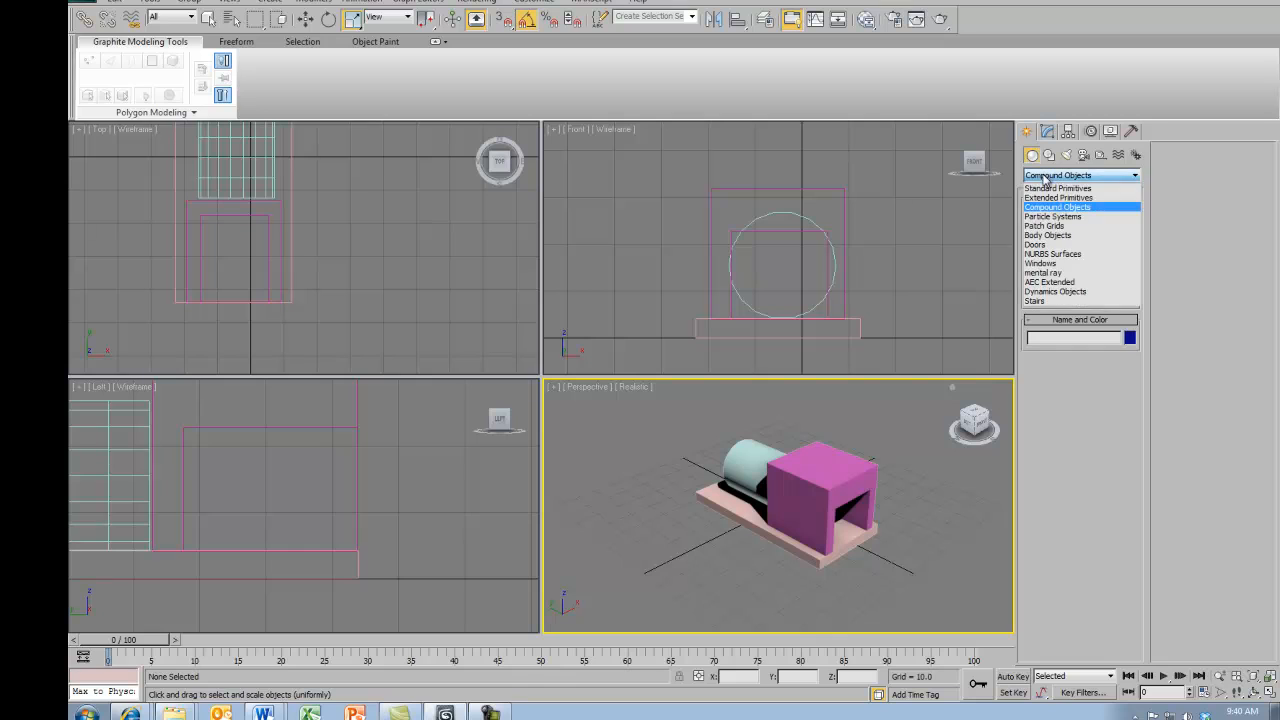
{"action": "left_click", "coordinate": [1050, 188]}
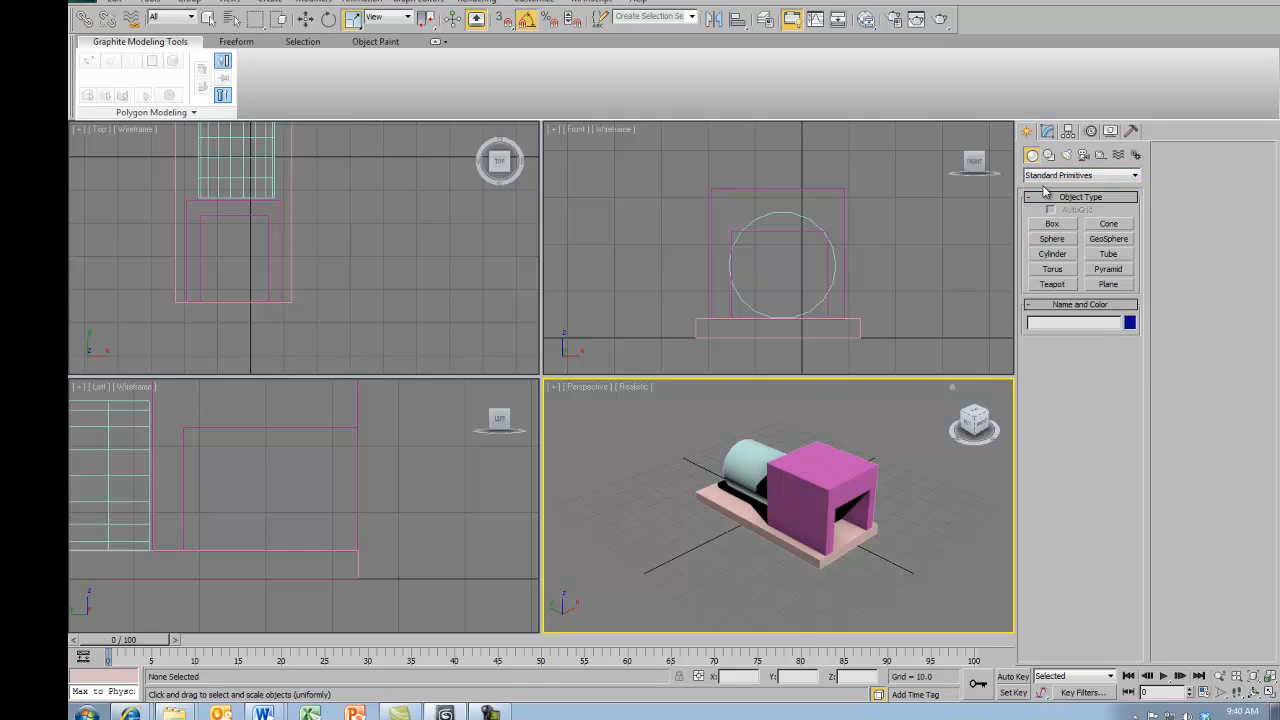
{"action": "left_click", "coordinate": [1053, 256]}
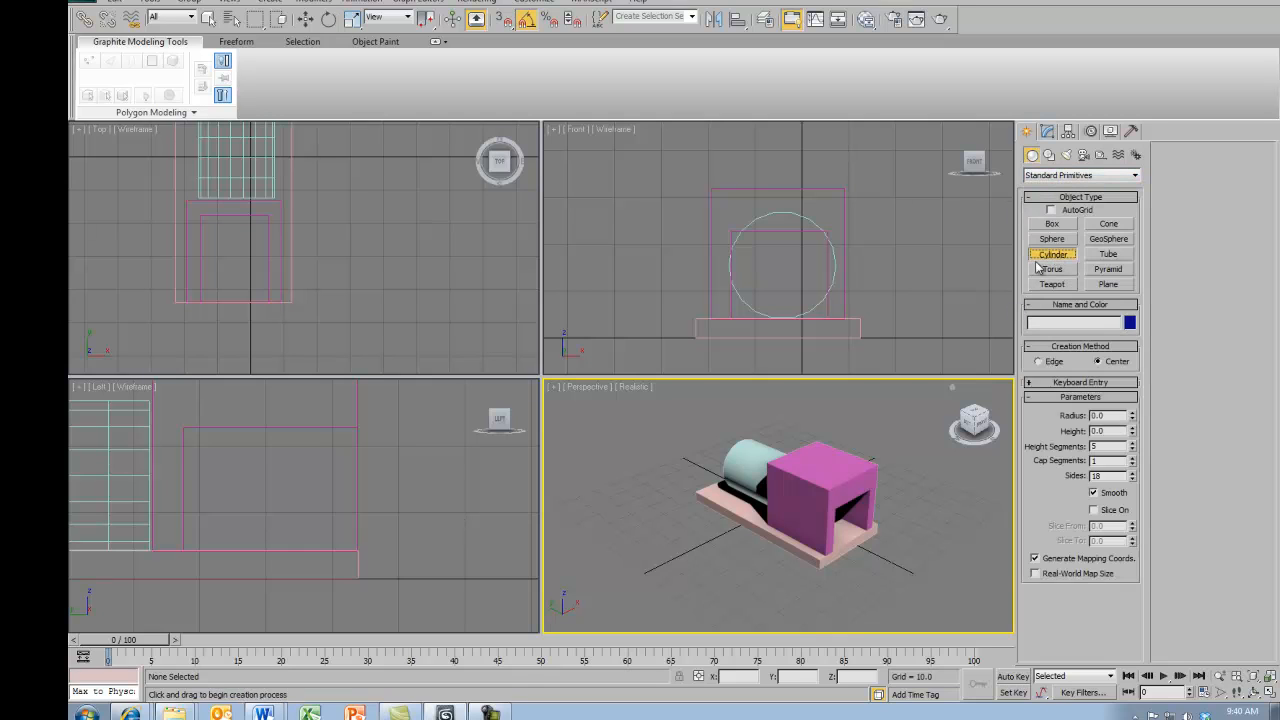
{"action": "left_click", "coordinate": [408, 463]}
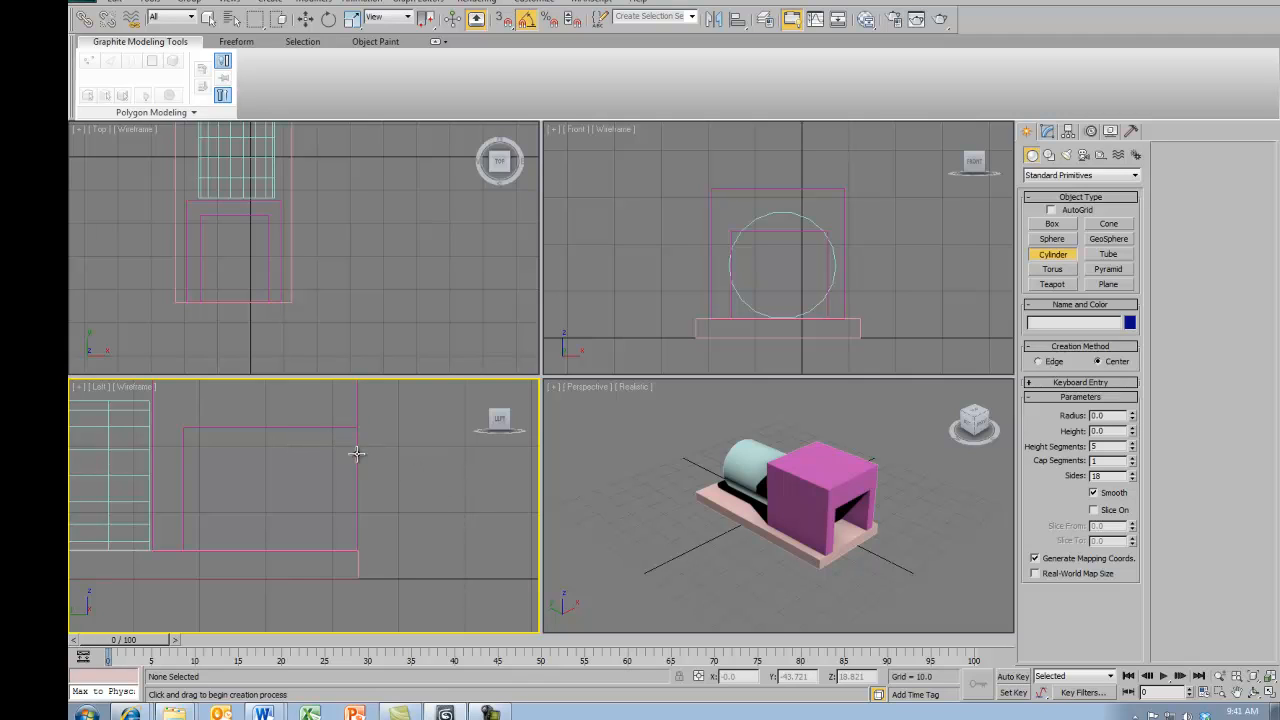
{"action": "left_click_drag", "start_coordinate": [357, 468], "coordinate": [400, 470]}
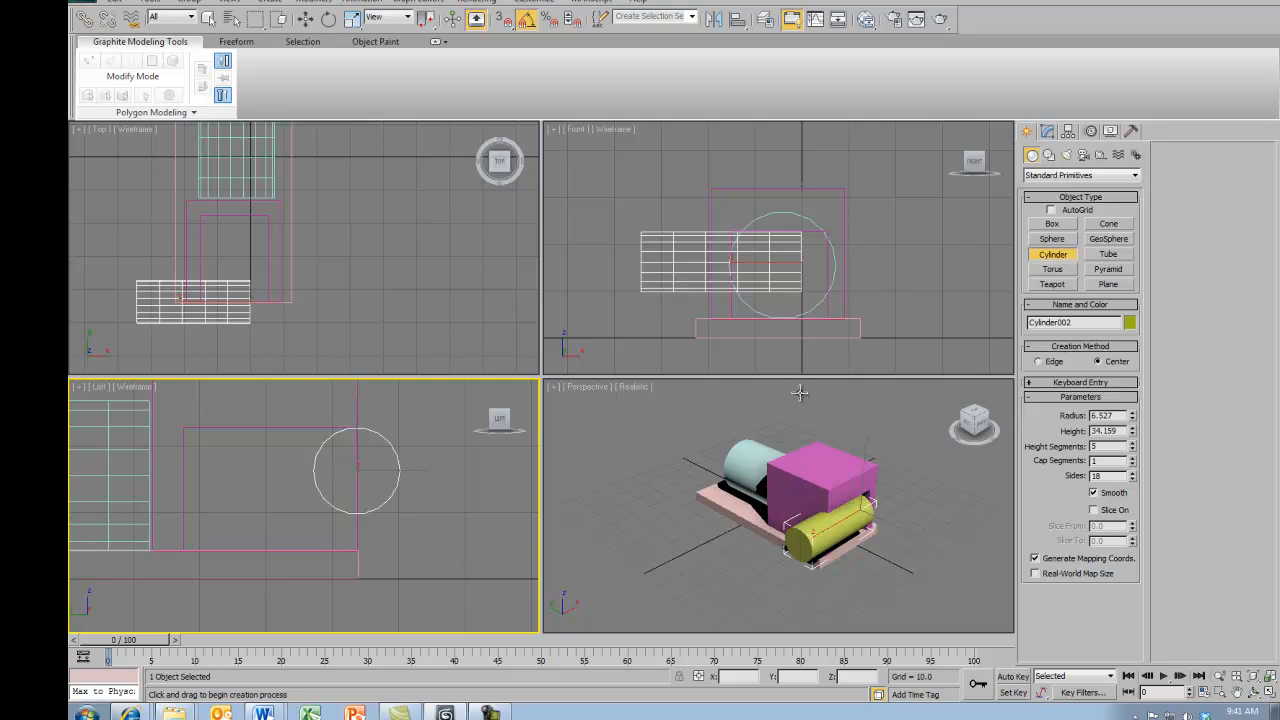
{"action": "left_click", "coordinate": [903, 264]}
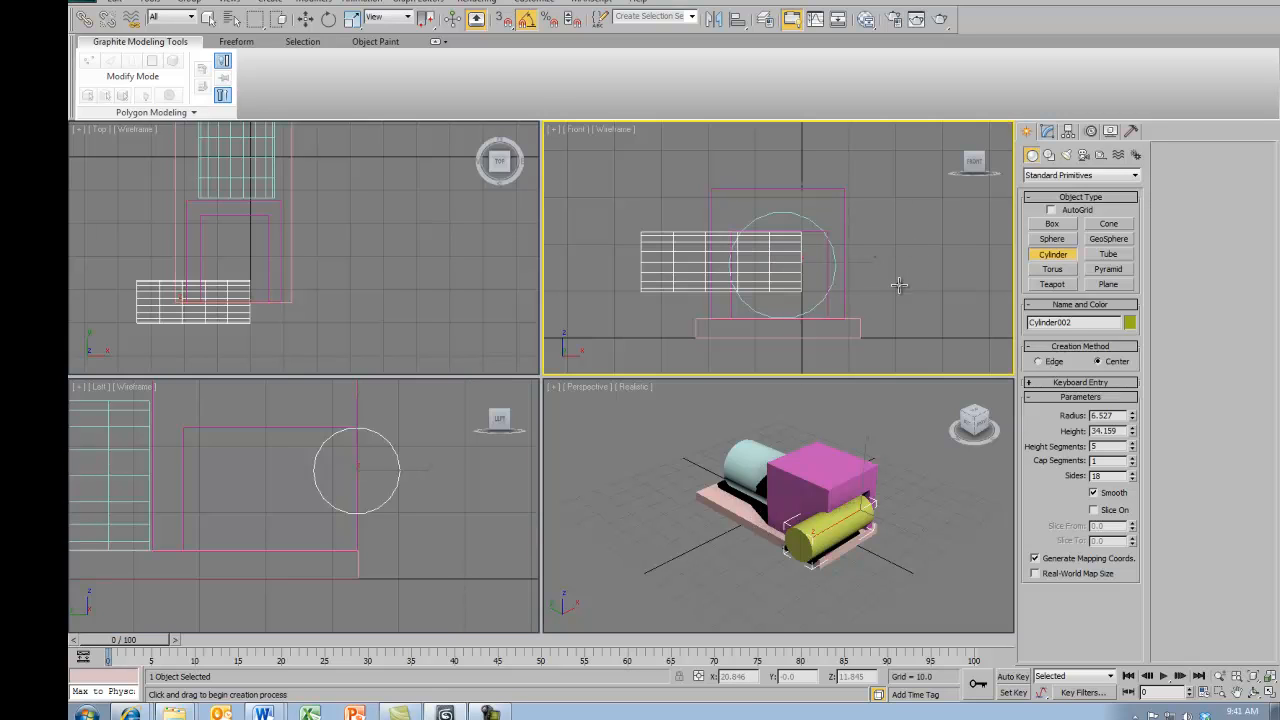
Move the yellow cylinder across the hollowed box's front edge, to about X 11.5, Y -42.7
{"action": "right_click", "coordinate": [914, 270]}
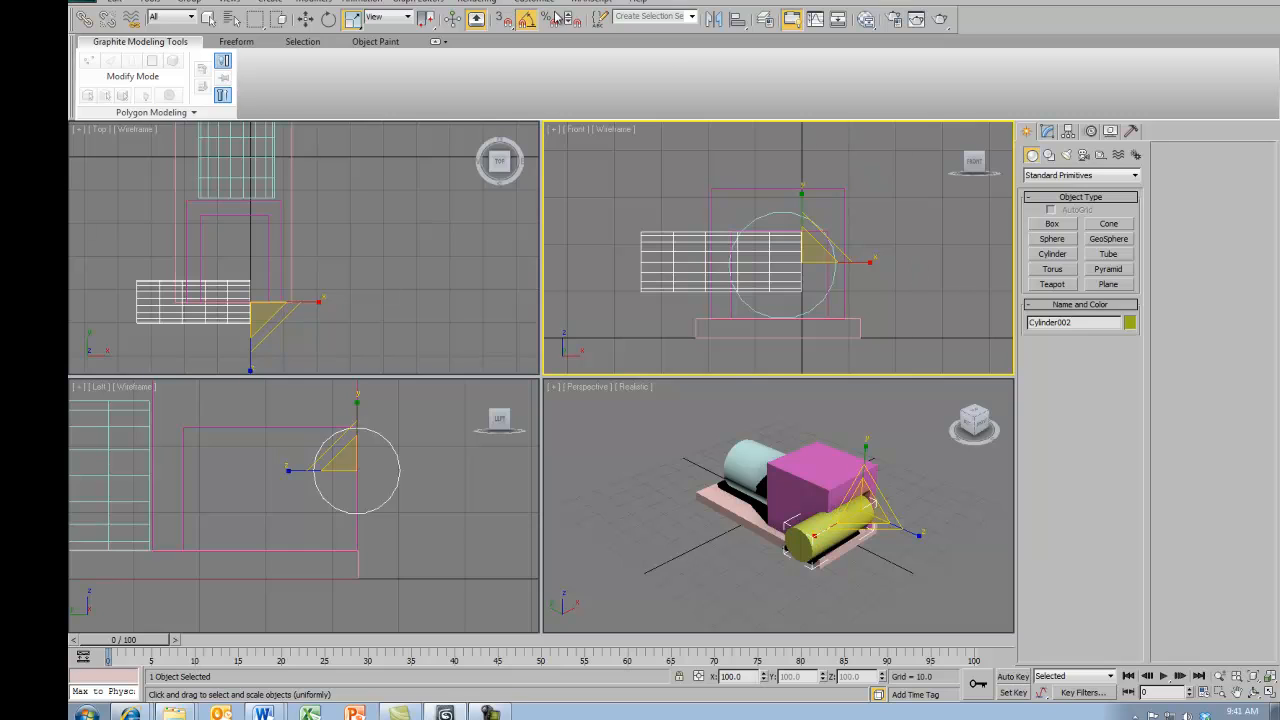
{"action": "left_click", "coordinate": [305, 20]}
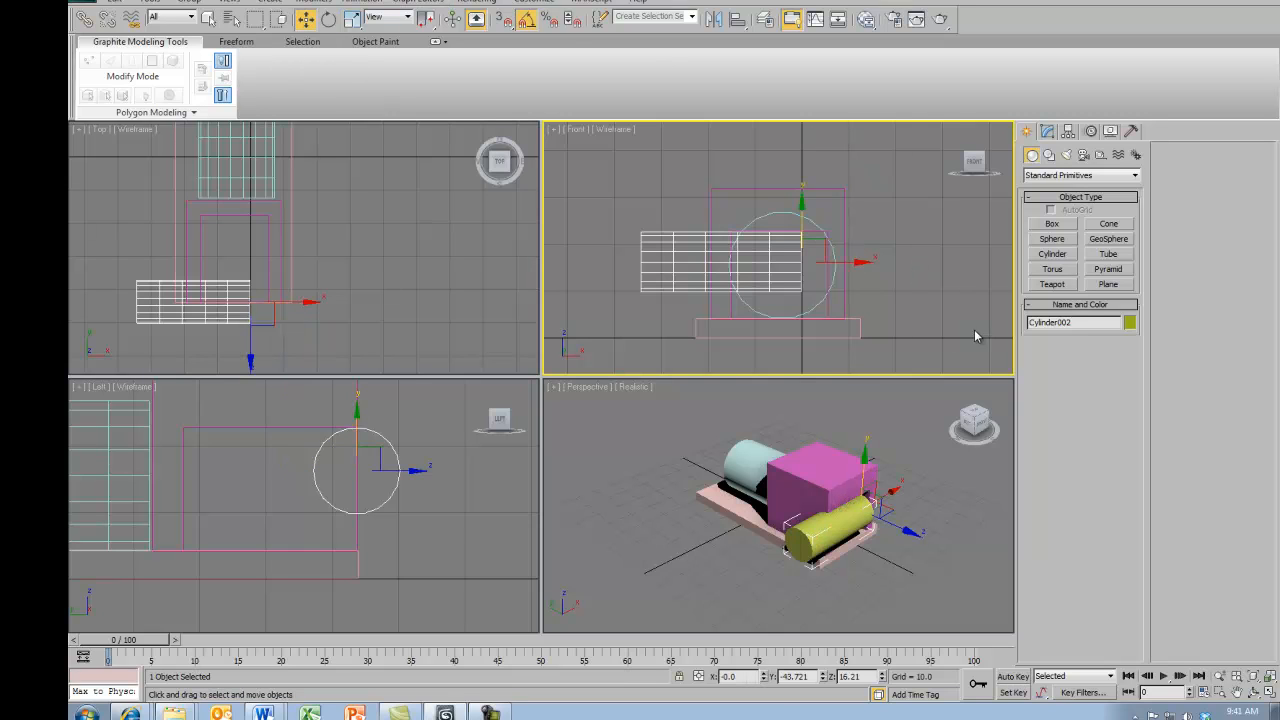
{"action": "left_click_drag", "start_coordinate": [865, 262], "coordinate": [920, 262]}
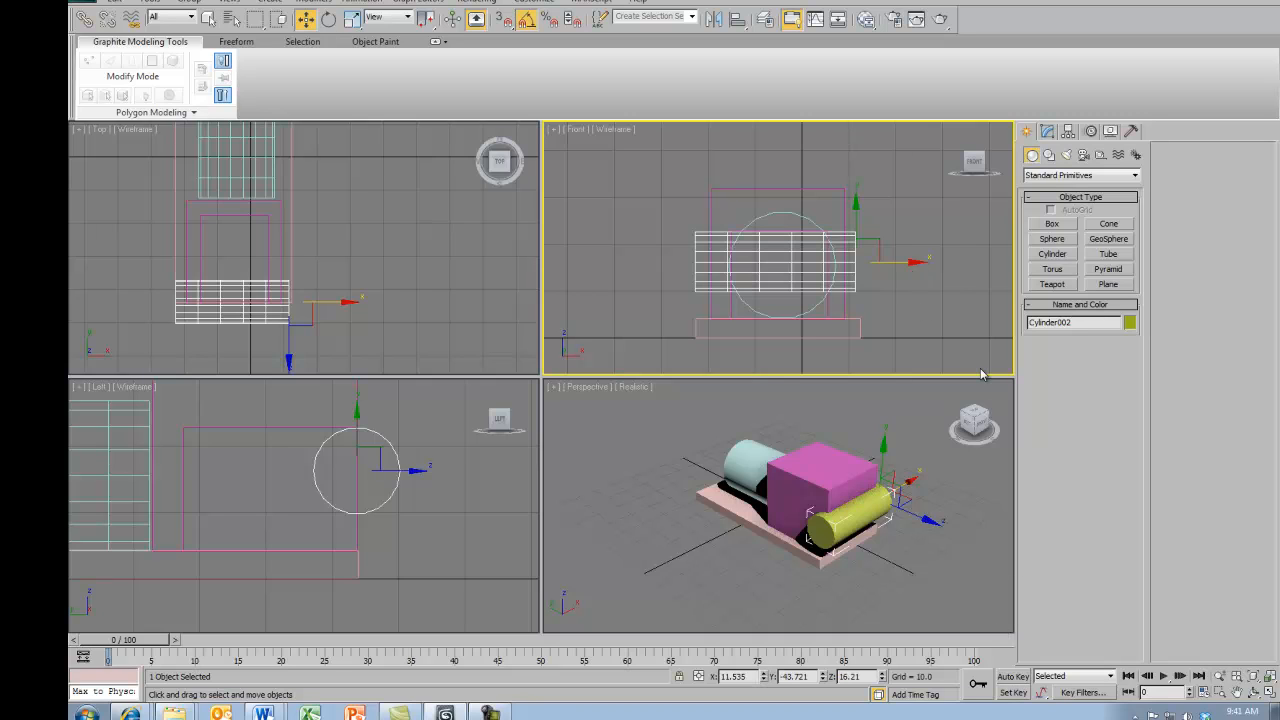
{"action": "left_click_drag", "start_coordinate": [364, 450], "coordinate": [357, 450]}
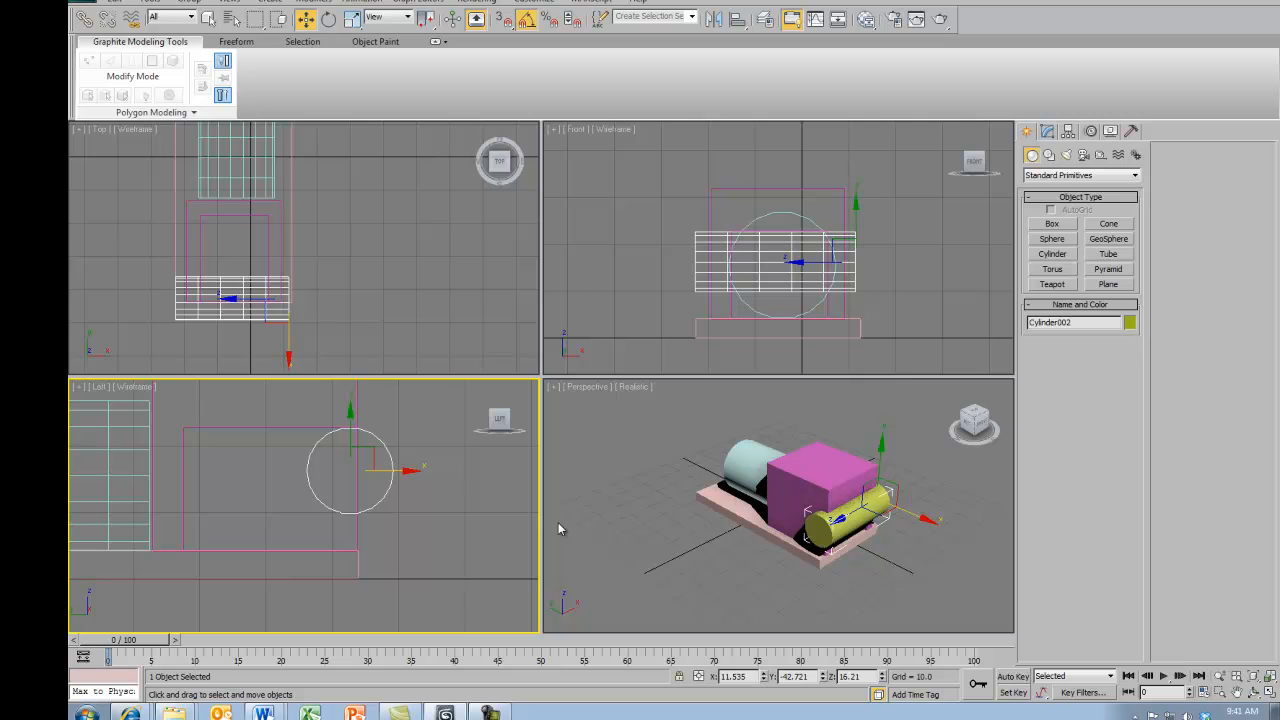
Subtract the yellow cylinder from the magenta hollowed box with ProBoolean, using the Subtraction operation
{"action": "right_click", "coordinate": [843, 406]}
{"action": "left_click", "coordinate": [818, 458]}
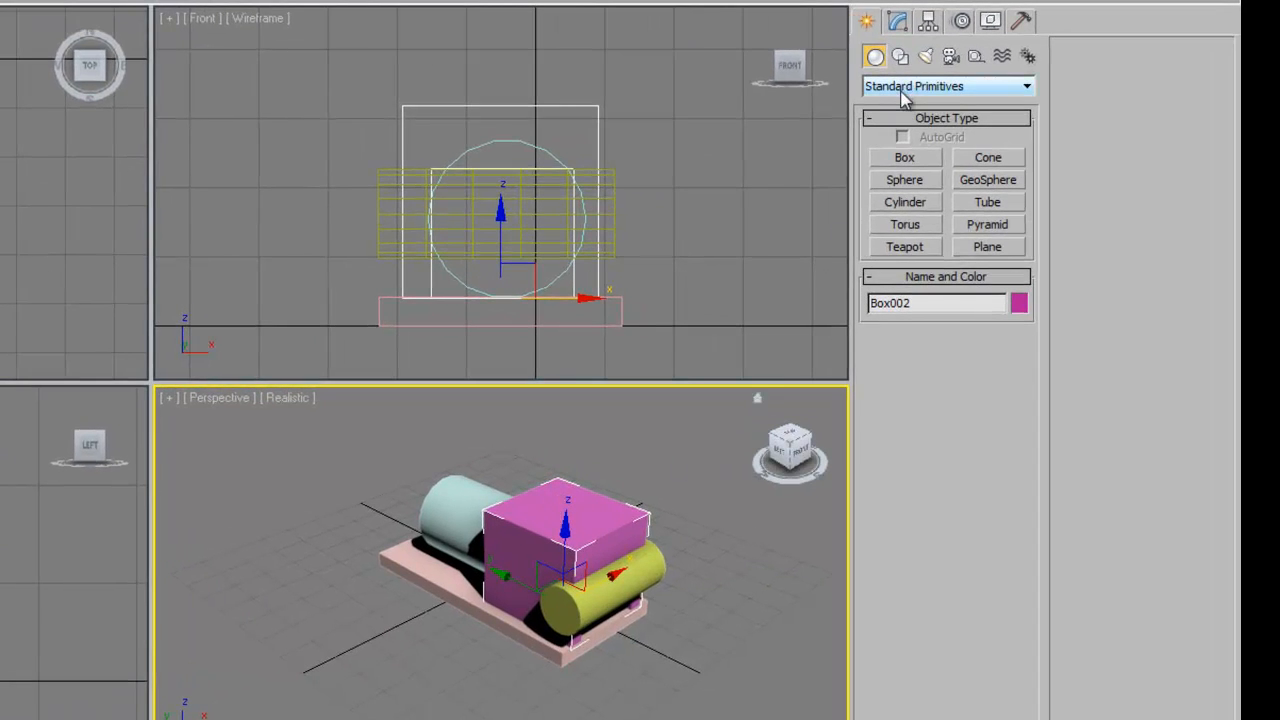
{"action": "left_click", "coordinate": [902, 90]}
{"action": "left_click", "coordinate": [902, 132]}
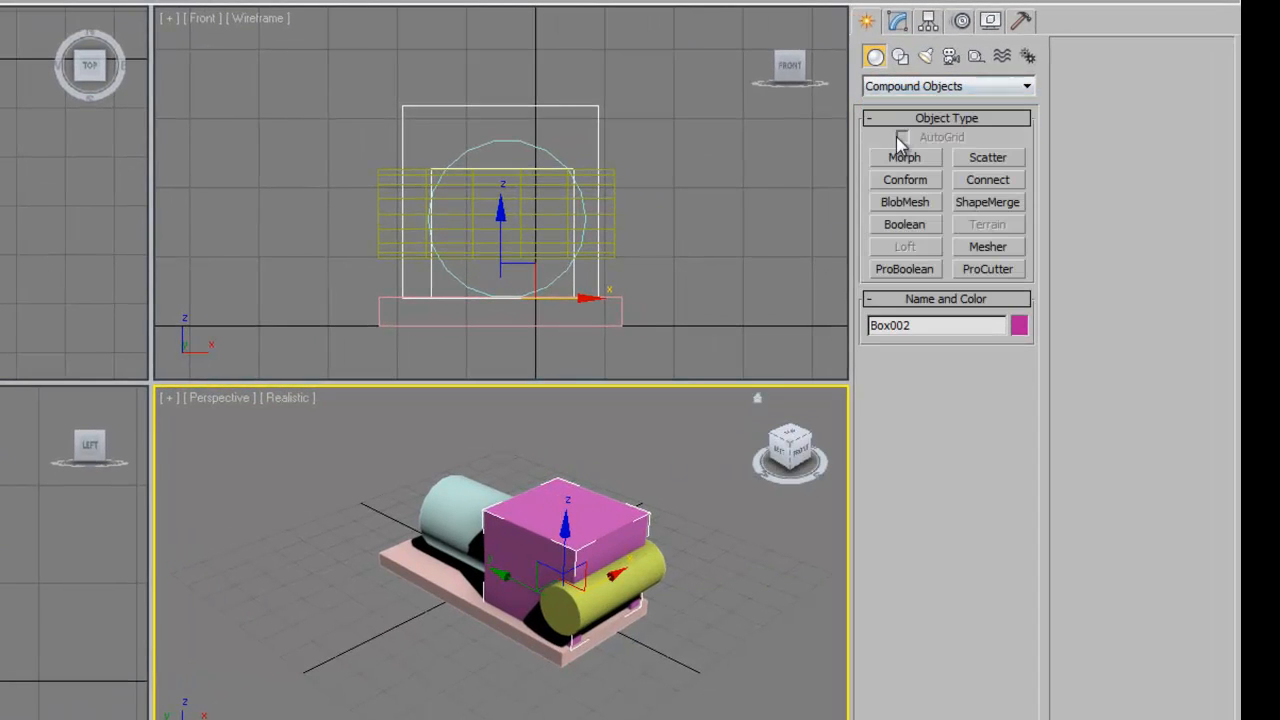
{"action": "left_click", "coordinate": [890, 270]}
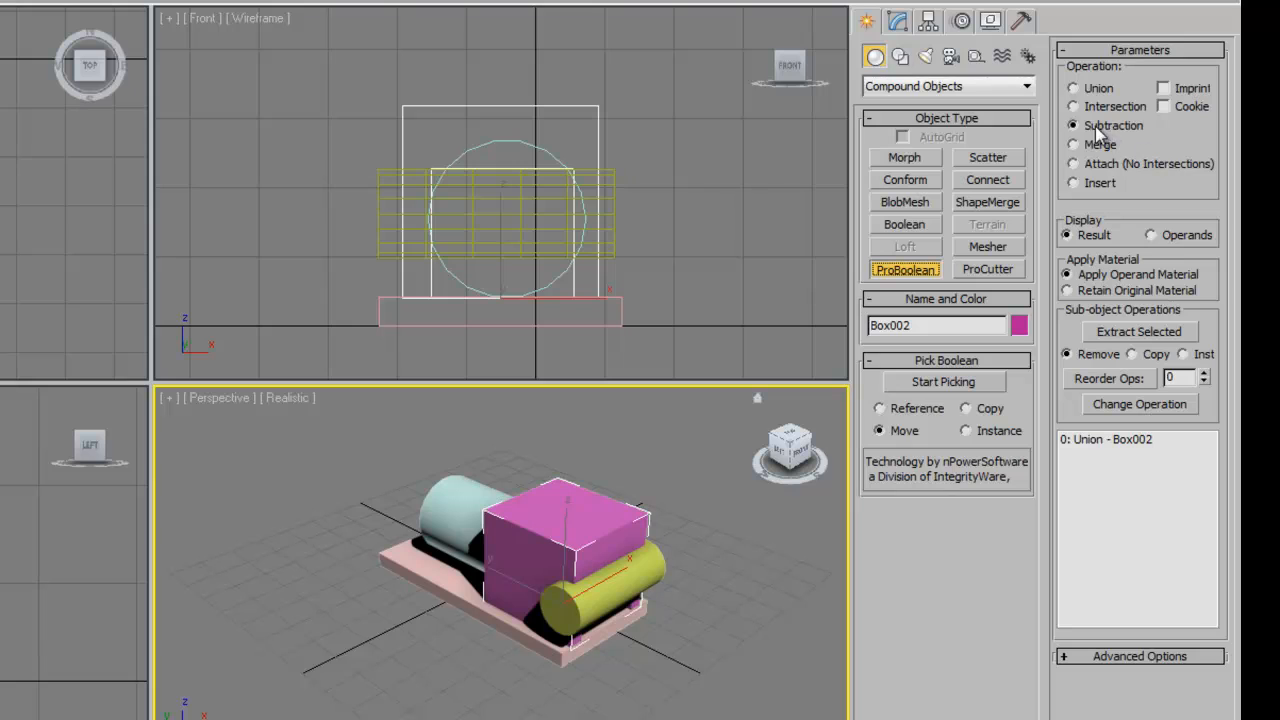
{"action": "left_click", "coordinate": [952, 385]}
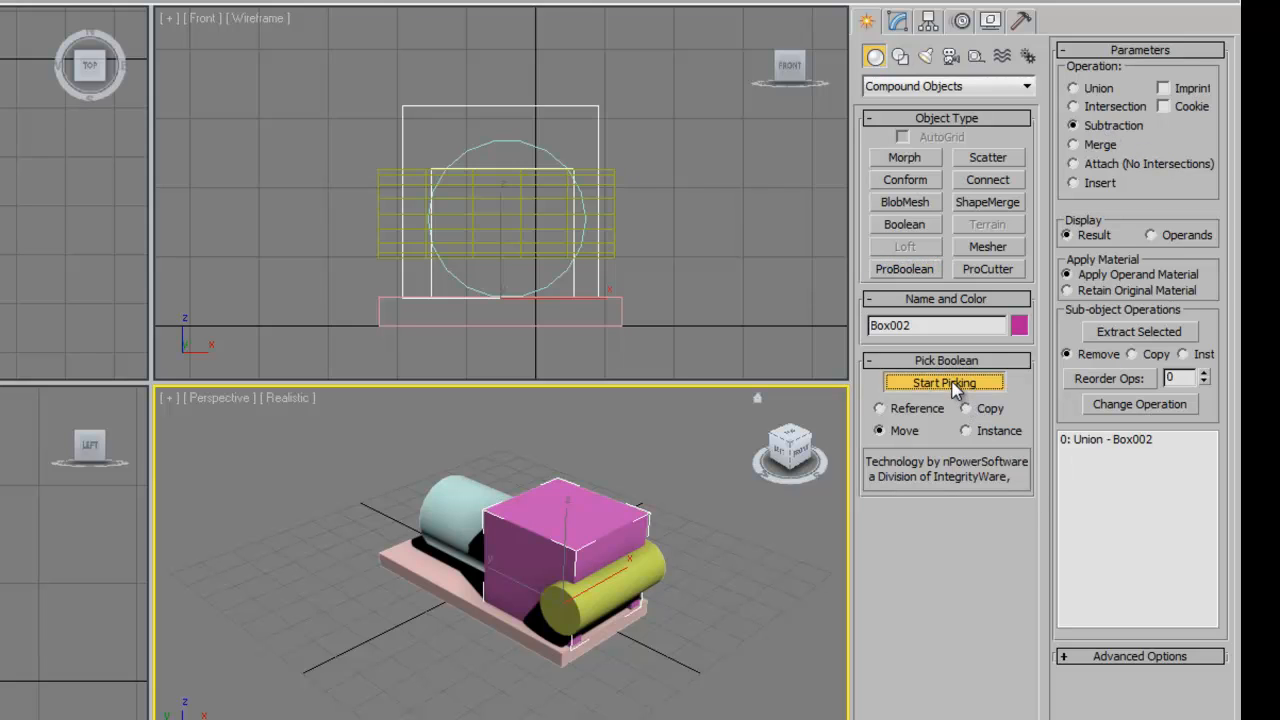
{"action": "left_click", "coordinate": [608, 588]}
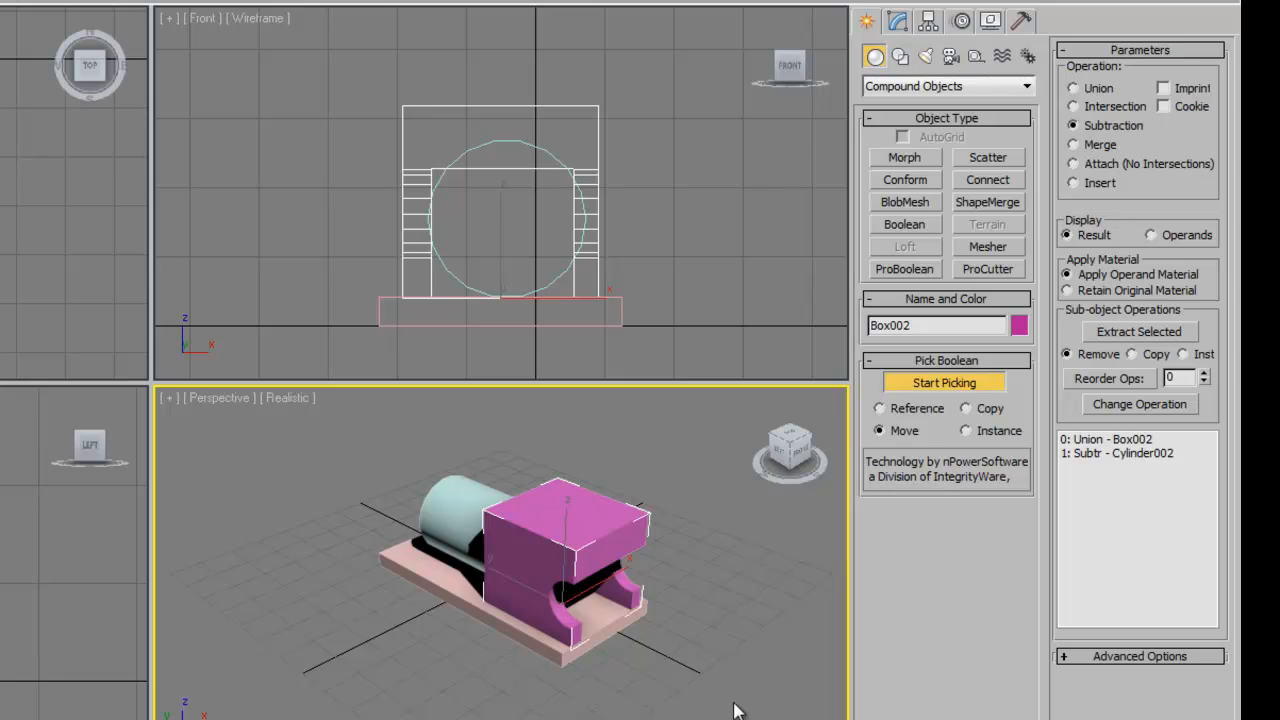
{"action": "middle_click_drag", "start_coordinate": [724, 691], "coordinate": [737, 662], "text": "alt"}
Create a wheel cylinder of radius about 7.7 and height about 3 in the Left view, centred on the base below the hollowed box
{"action": "left_click", "coordinate": [910, 86]}
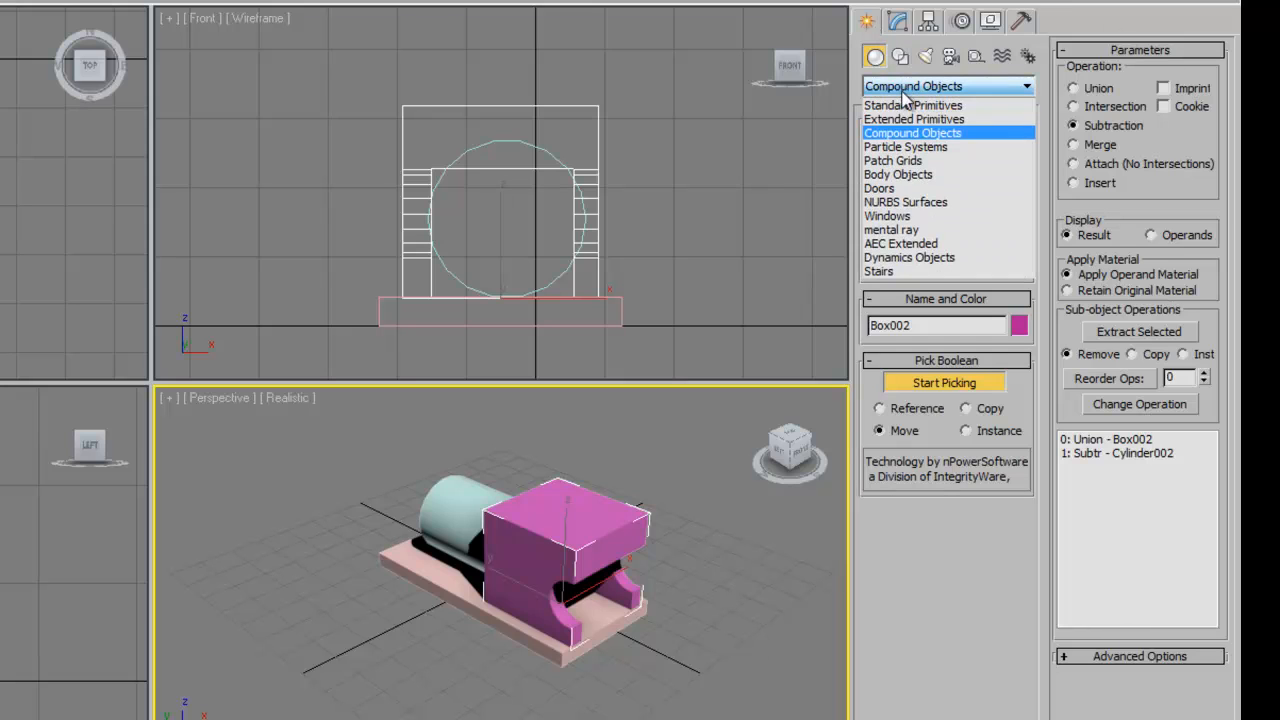
{"action": "left_click", "coordinate": [904, 106]}
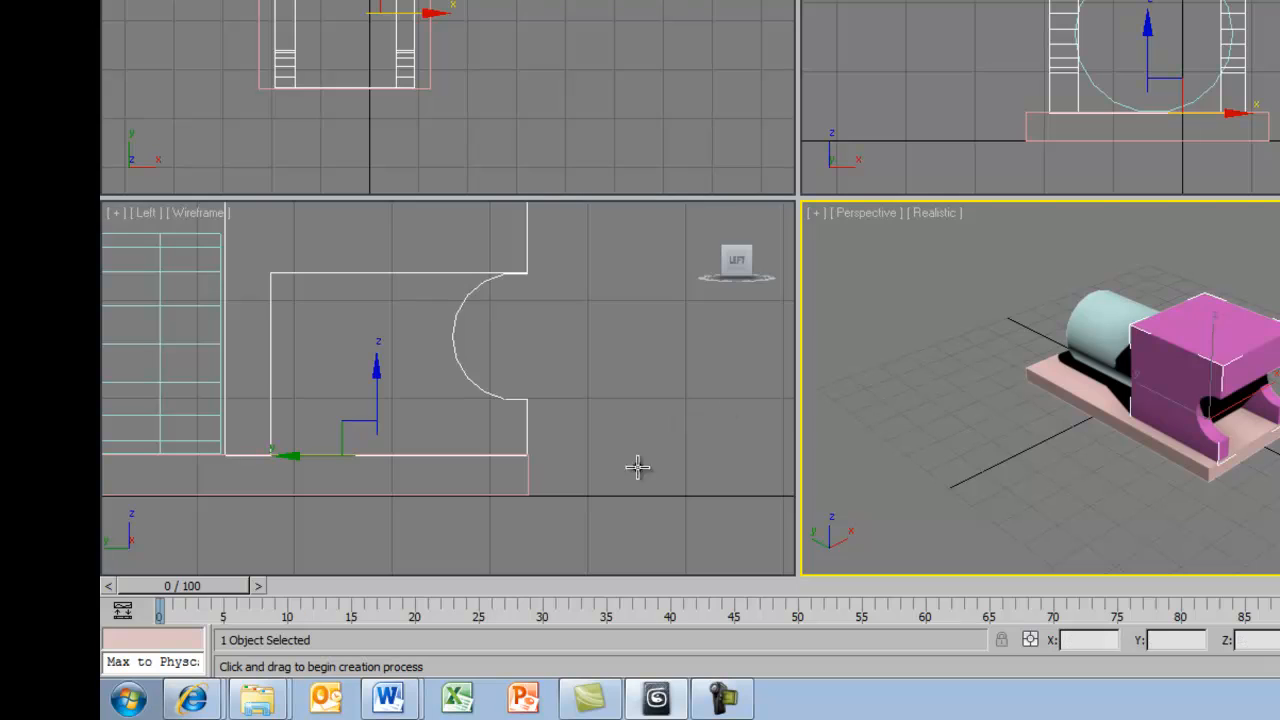
{"action": "right_click", "coordinate": [586, 373]}
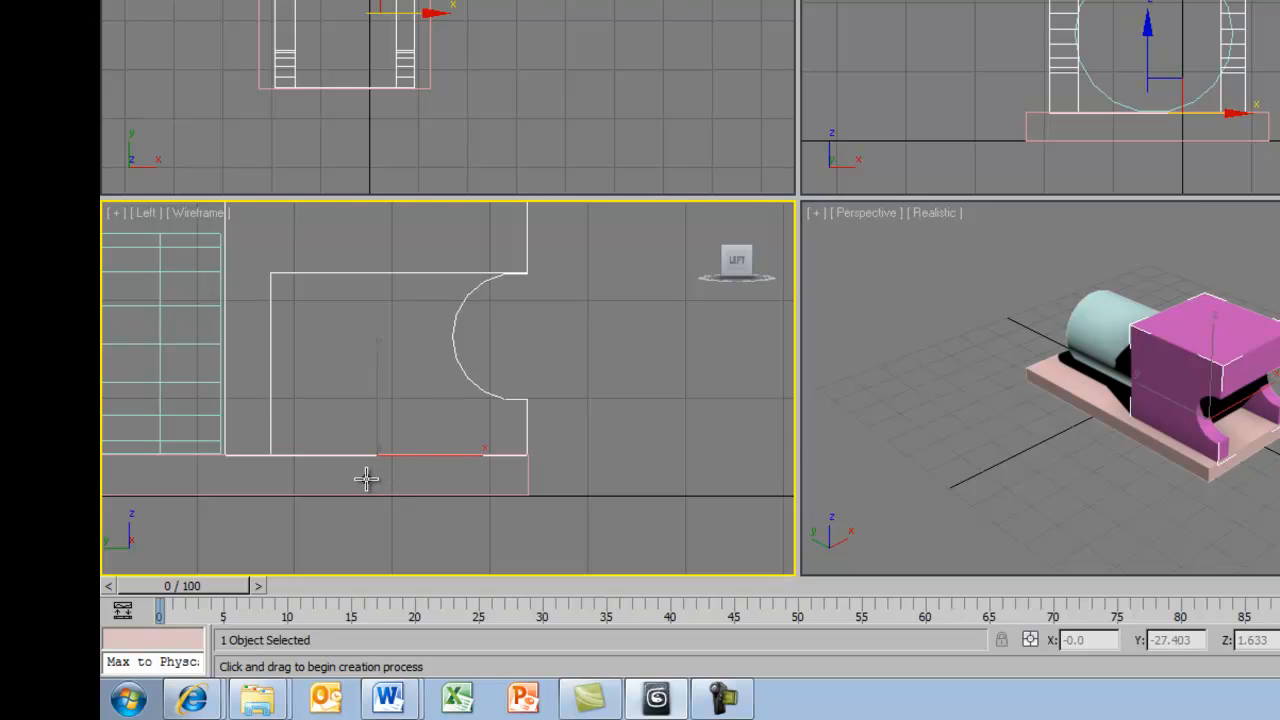
{"action": "left_click_drag", "start_coordinate": [365, 478], "coordinate": [402, 542]}
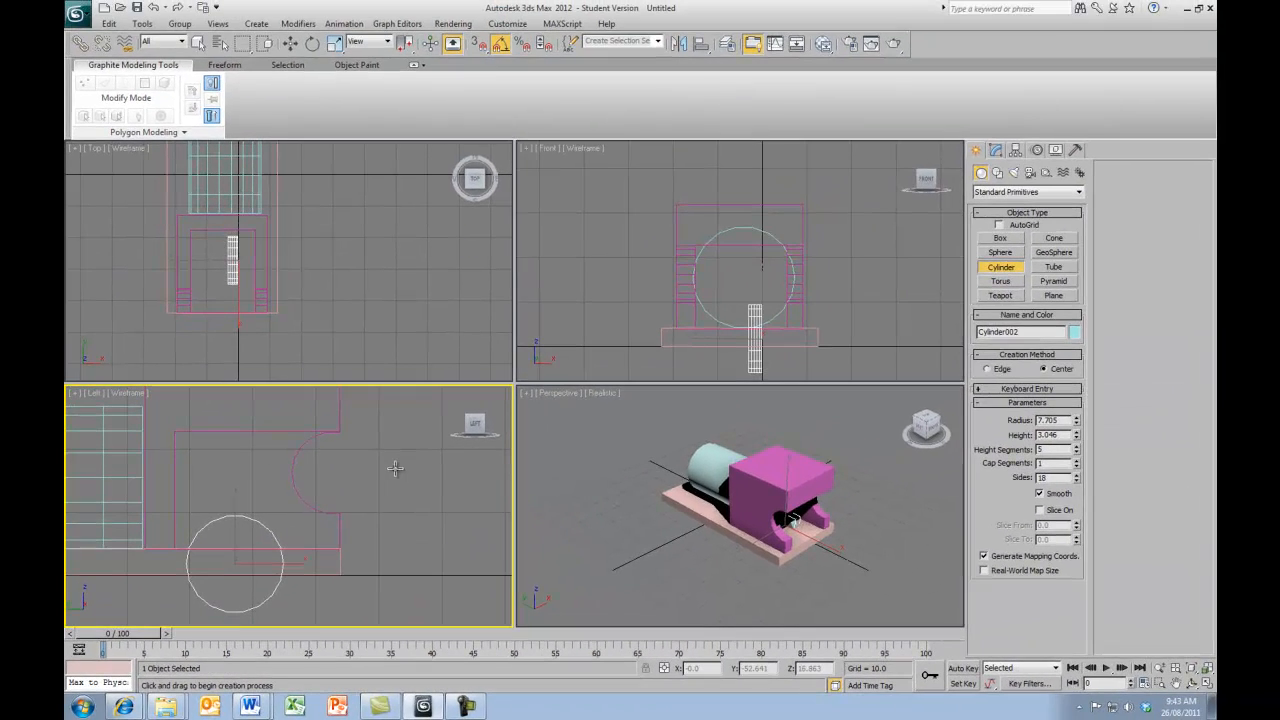
Move the wheel in the Front view to the outer side of the base, at about X 15.5, and deselect it
{"action": "key", "text": "w"}
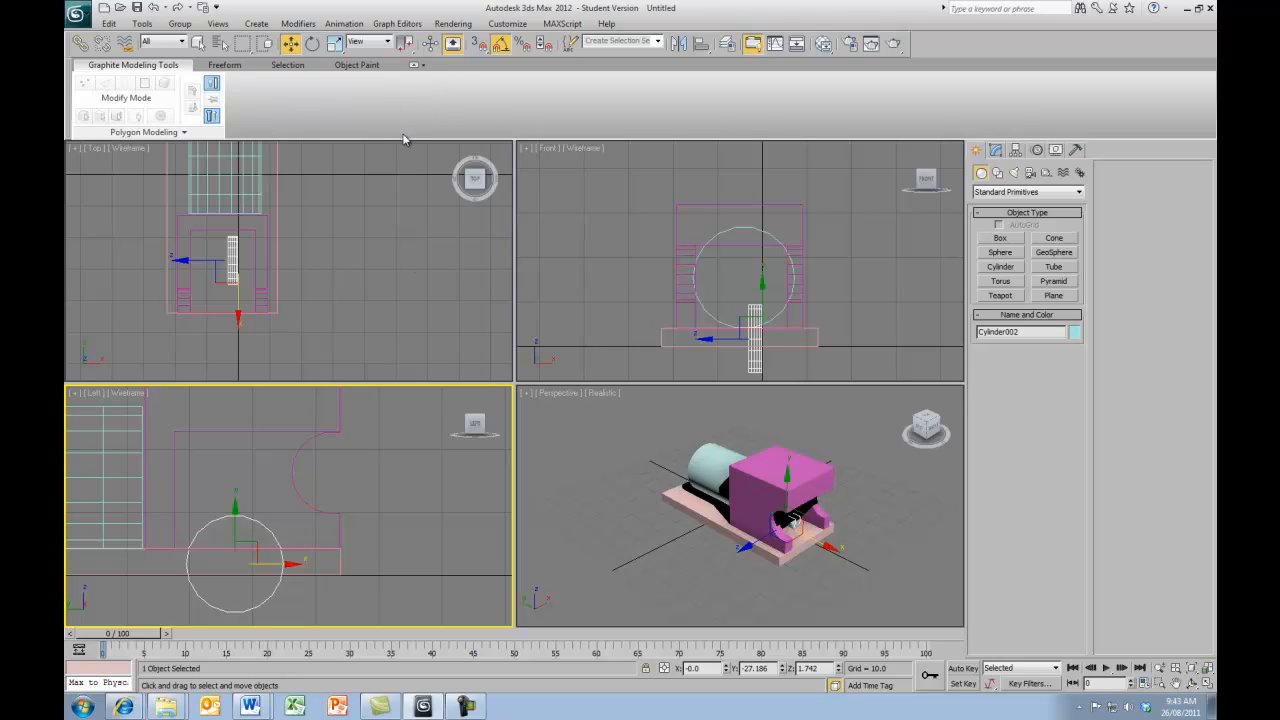
{"action": "right_click", "coordinate": [884, 298]}
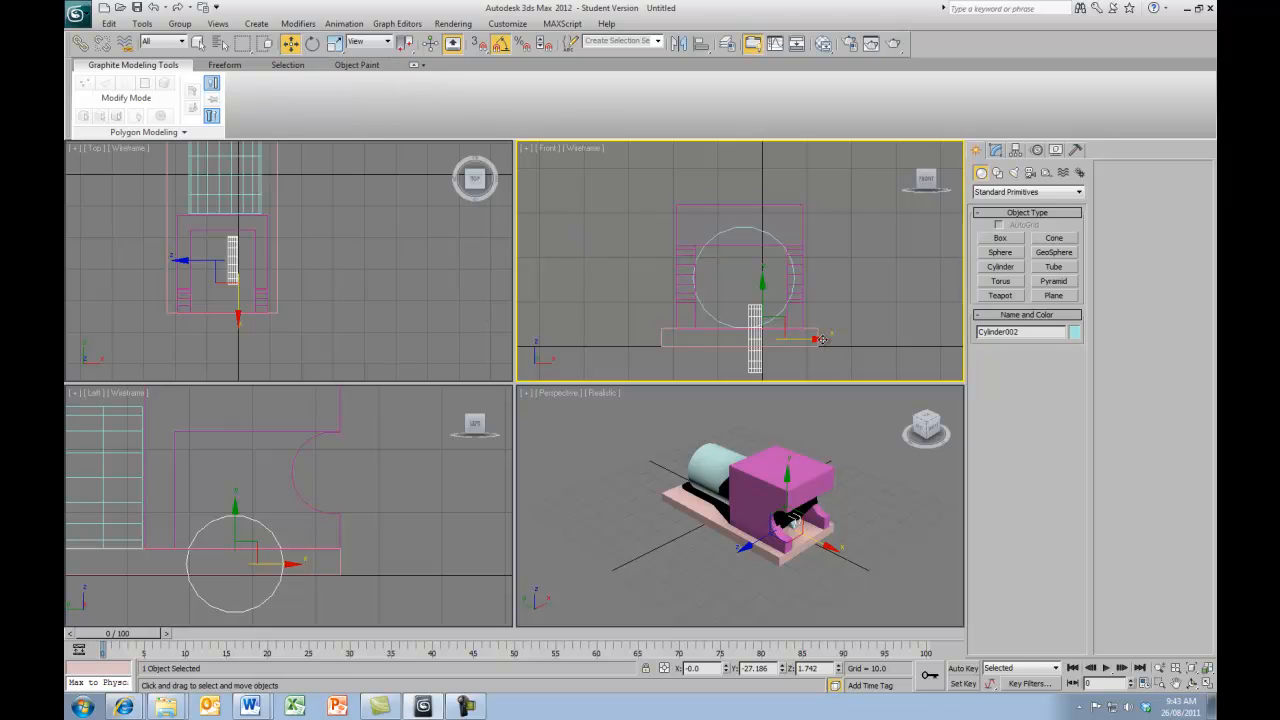
{"action": "left_click_drag", "start_coordinate": [820, 339], "coordinate": [891, 338]}
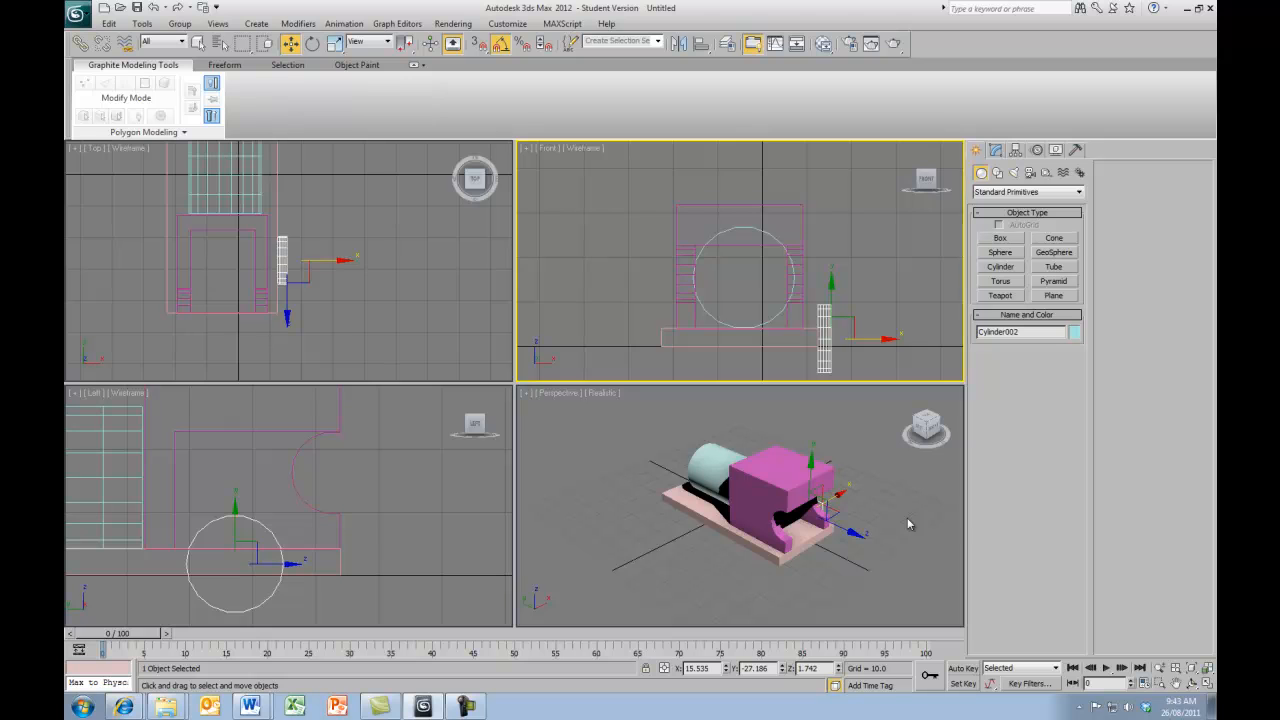
{"action": "left_click", "coordinate": [909, 524]}
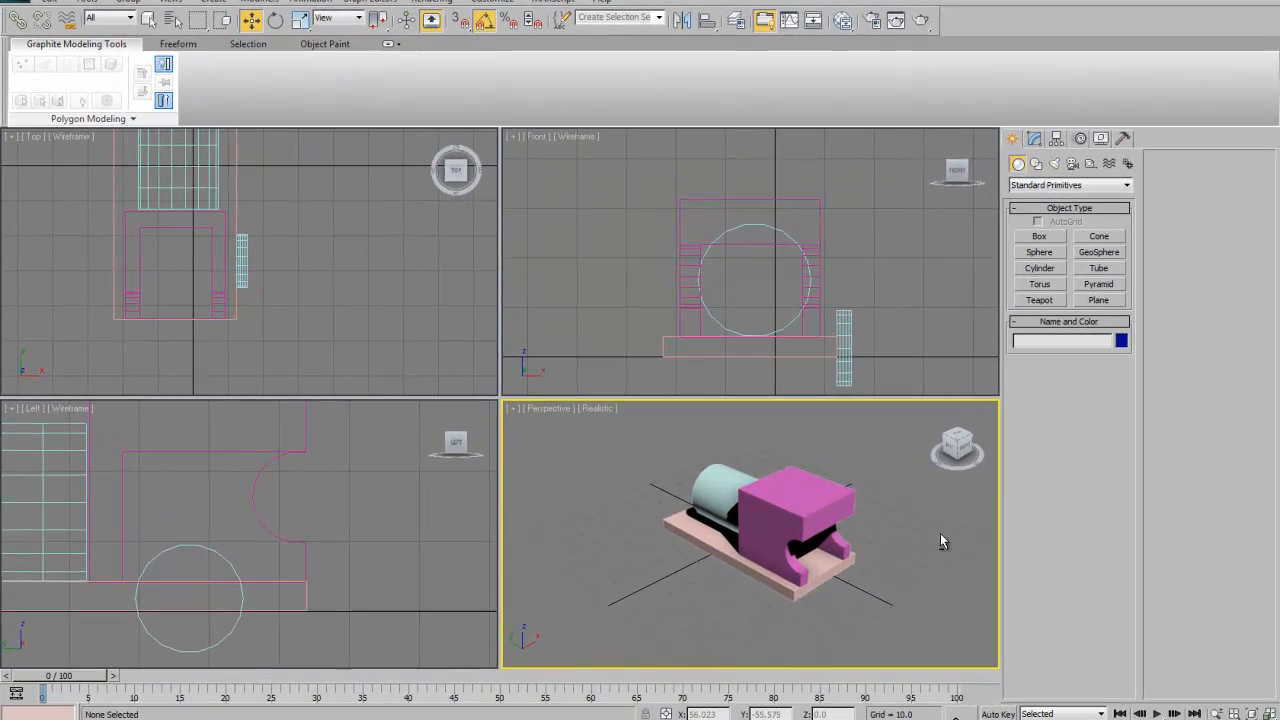
Clone the wheel as one instance about 41.5 units along Y, beside the other end of the base
{"action": "middle_click_drag", "start_coordinate": [911, 505], "coordinate": [748, 562], "text": "alt"}
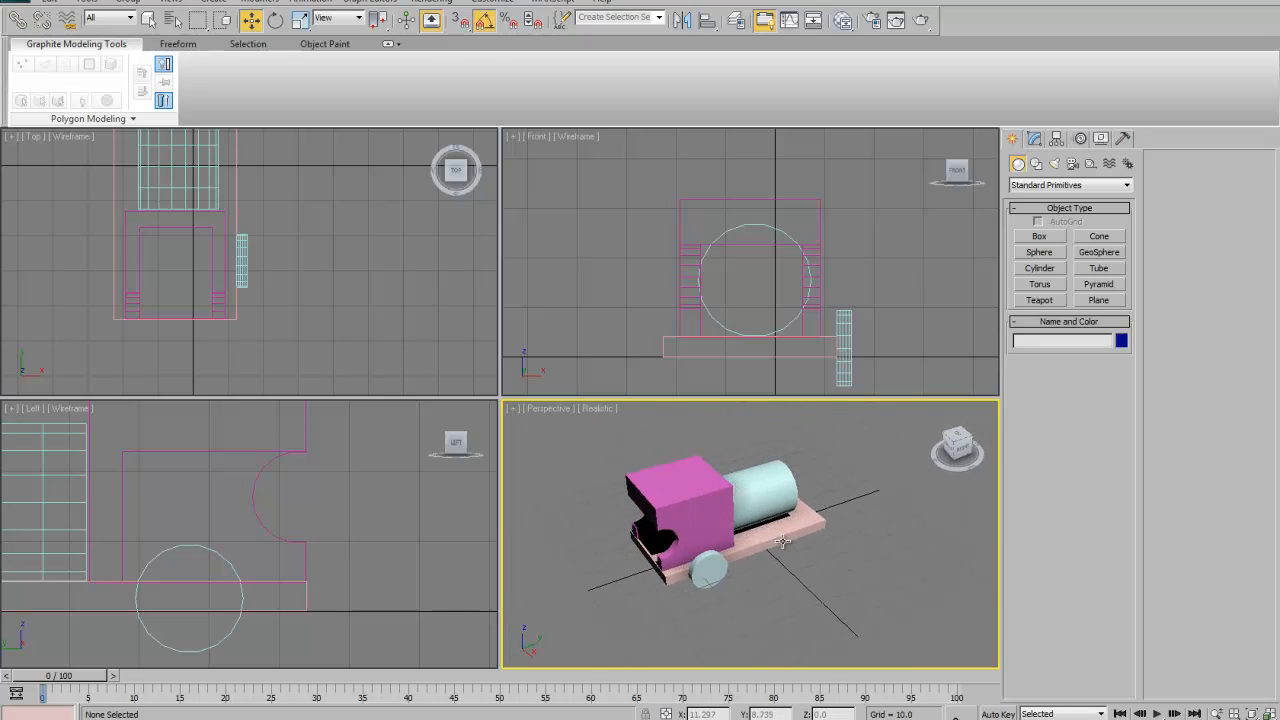
{"action": "left_click", "coordinate": [708, 568]}
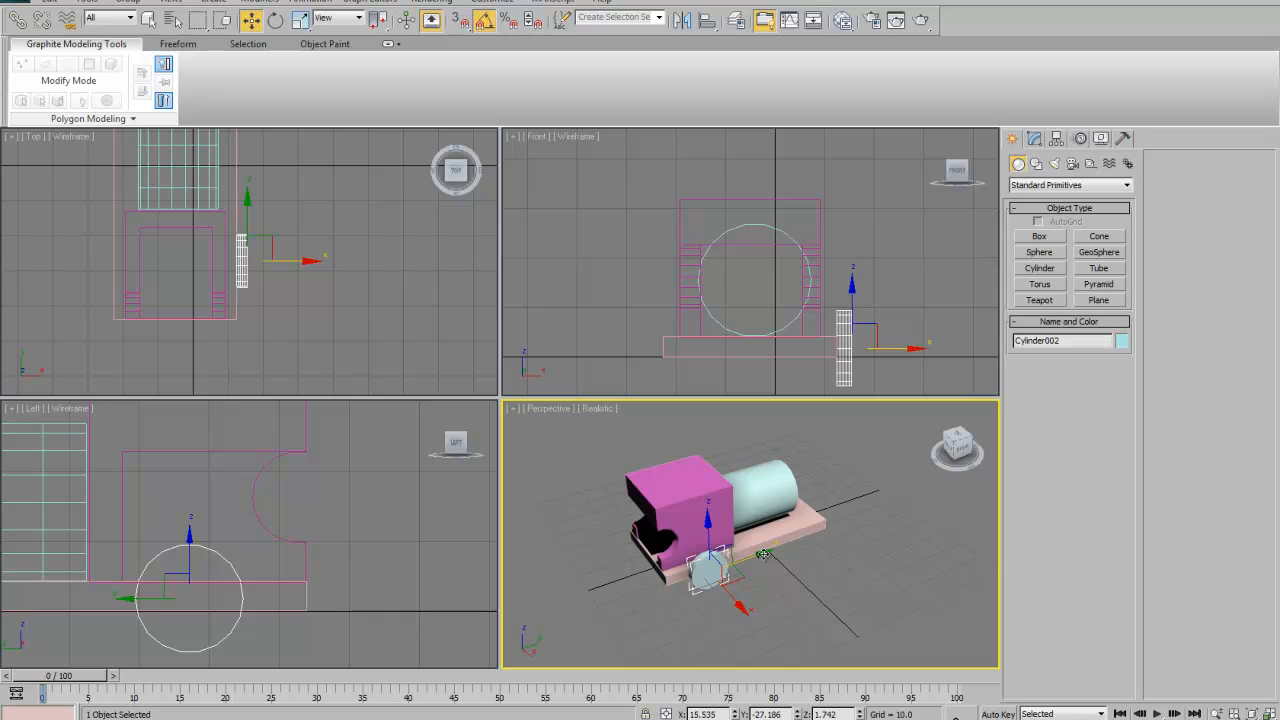
{"action": "left_click_drag", "start_coordinate": [763, 554], "coordinate": [853, 522], "text": "shift"}
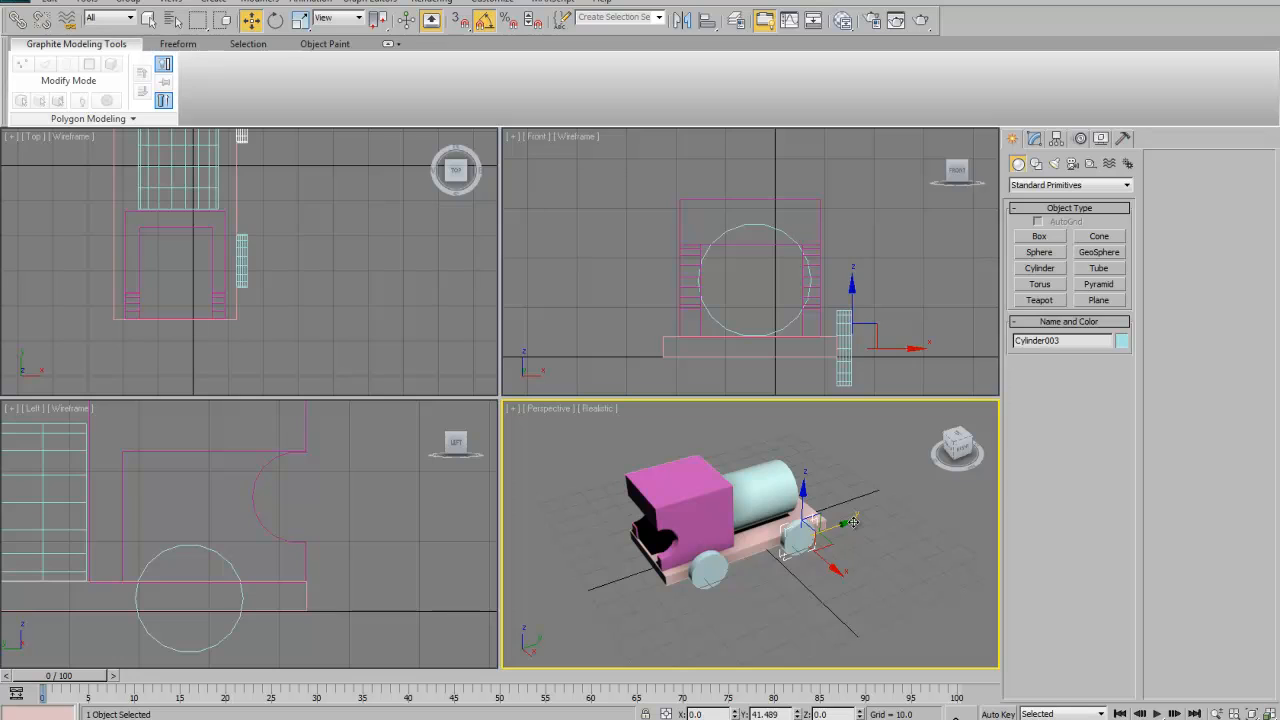
{"action": "left_click_drag", "start_coordinate": [853, 522], "coordinate": [853, 523], "text": "shift"}
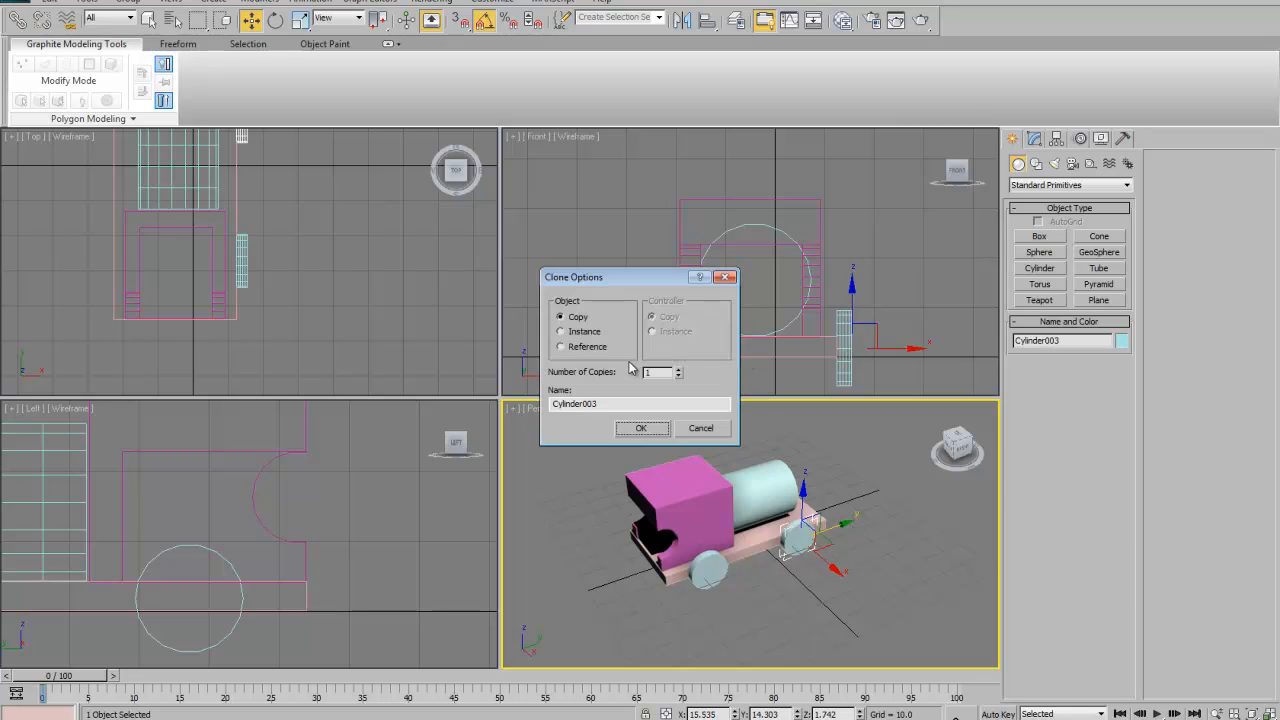
{"action": "left_click", "coordinate": [568, 333]}
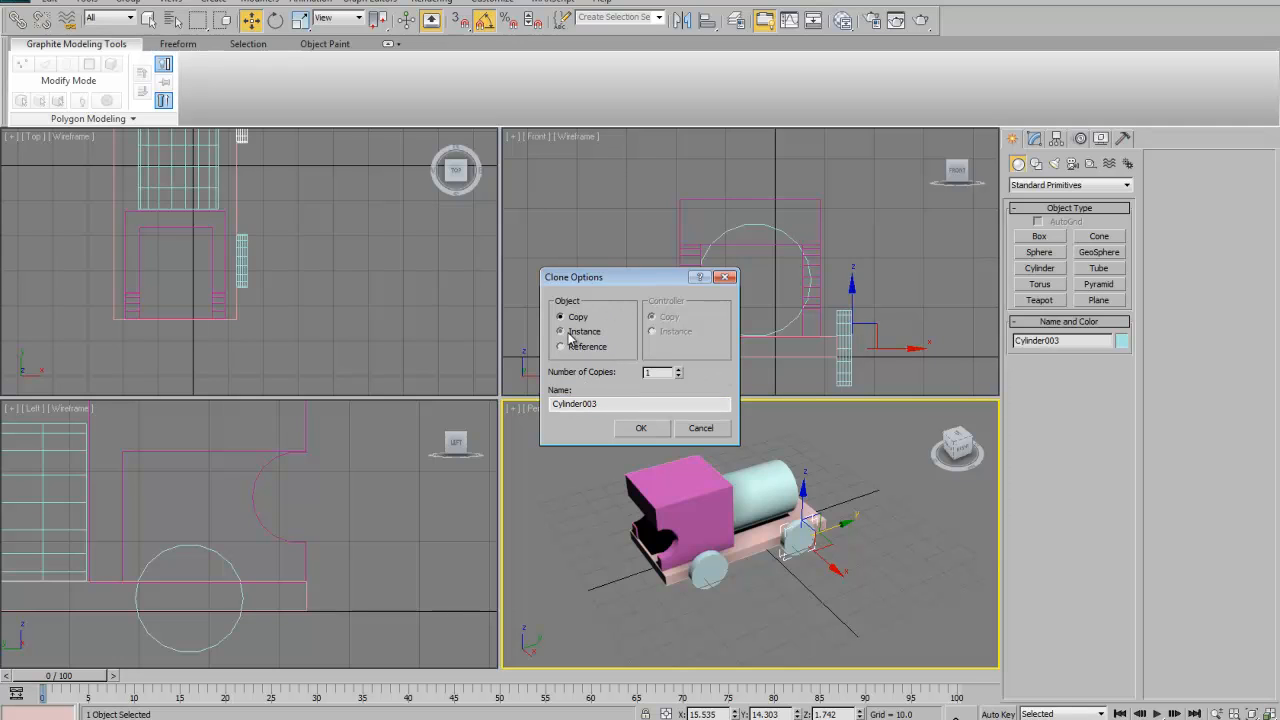
{"action": "left_click", "coordinate": [642, 433]}
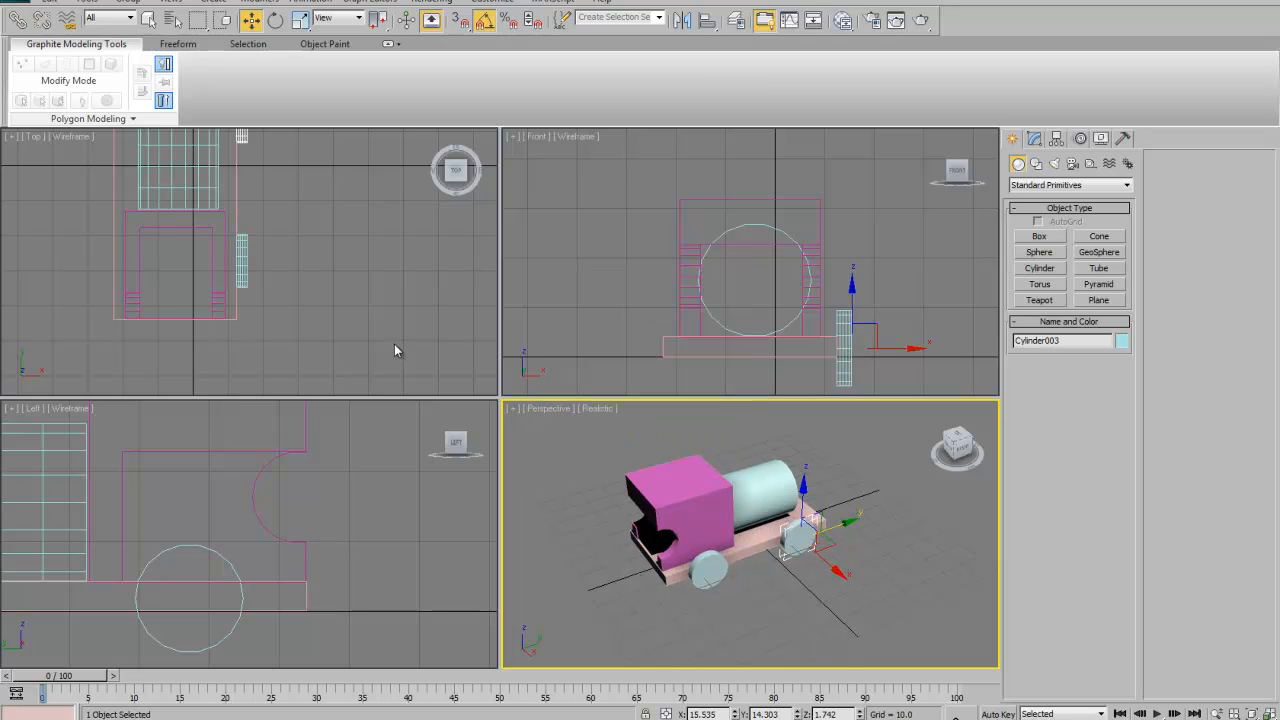
Select both wheels in the Top view, without the large cylinder, and clone them as instances onto the opposite side of the base
{"action": "left_click", "coordinate": [307, 250]}
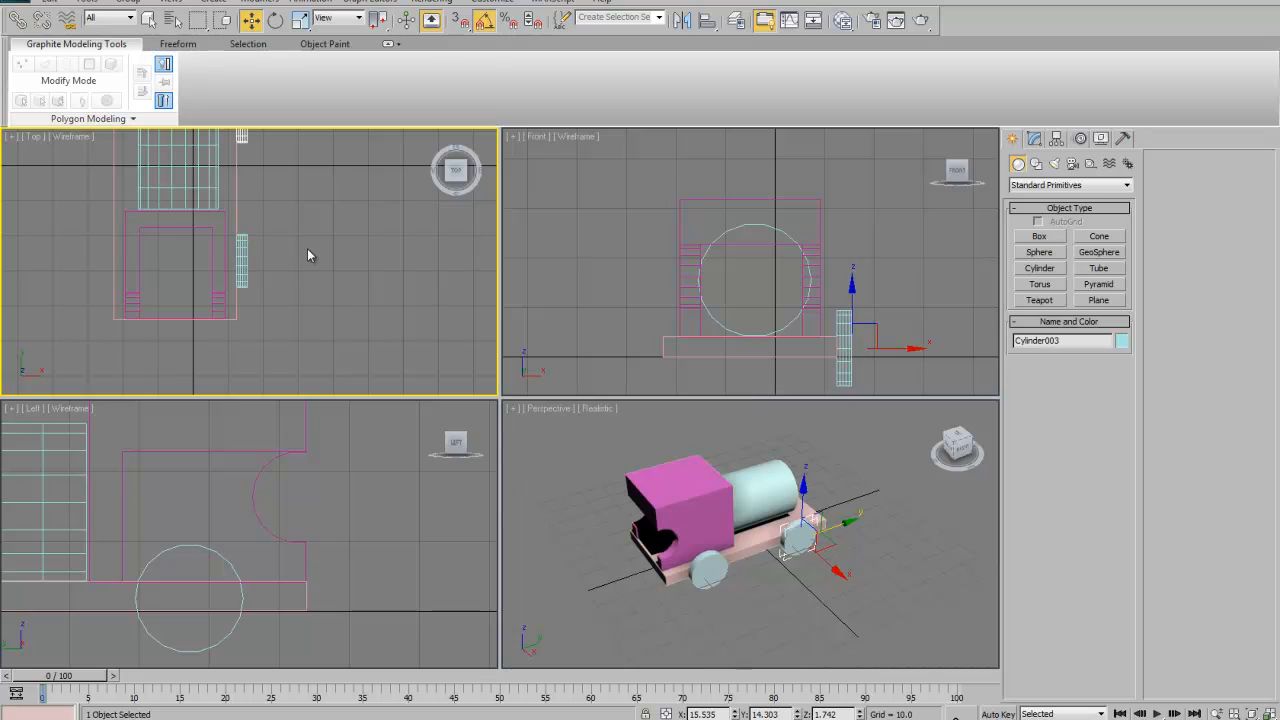
{"action": "scroll", "coordinate": [307, 248], "scroll_direction": "down", "scroll_amount": 3}
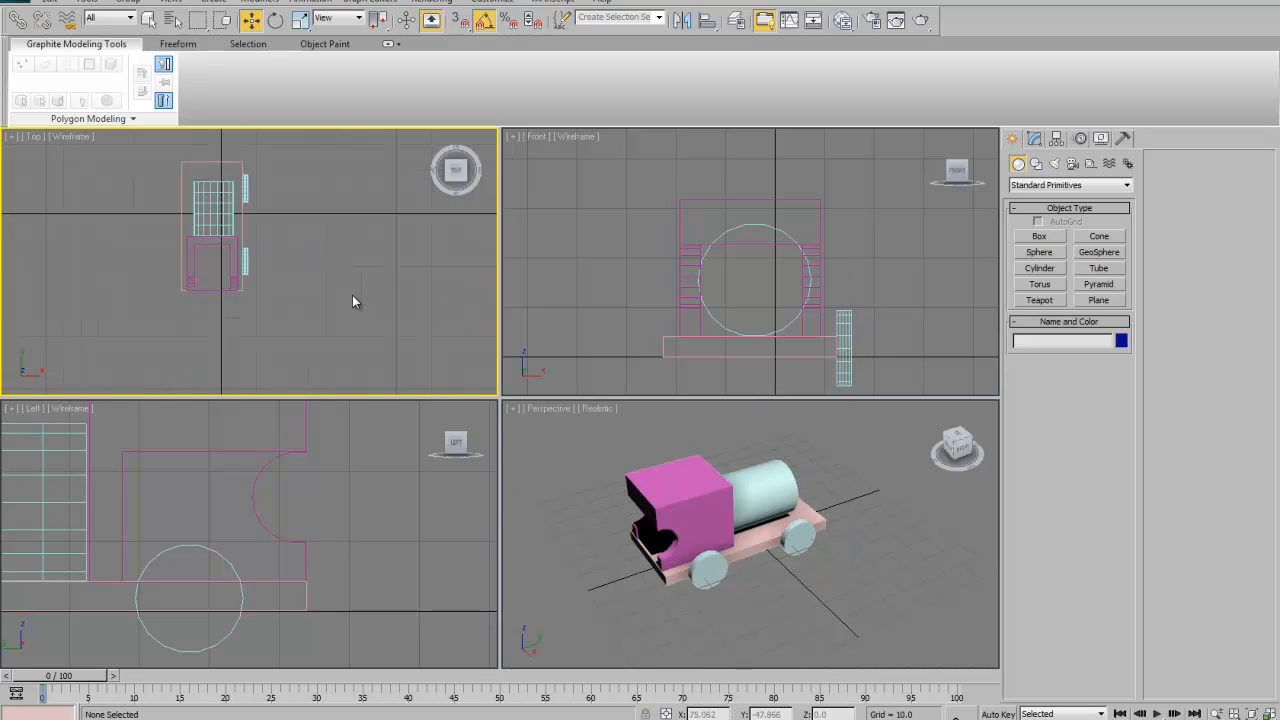
{"action": "middle_click_drag", "start_coordinate": [342, 252], "coordinate": [380, 286]}
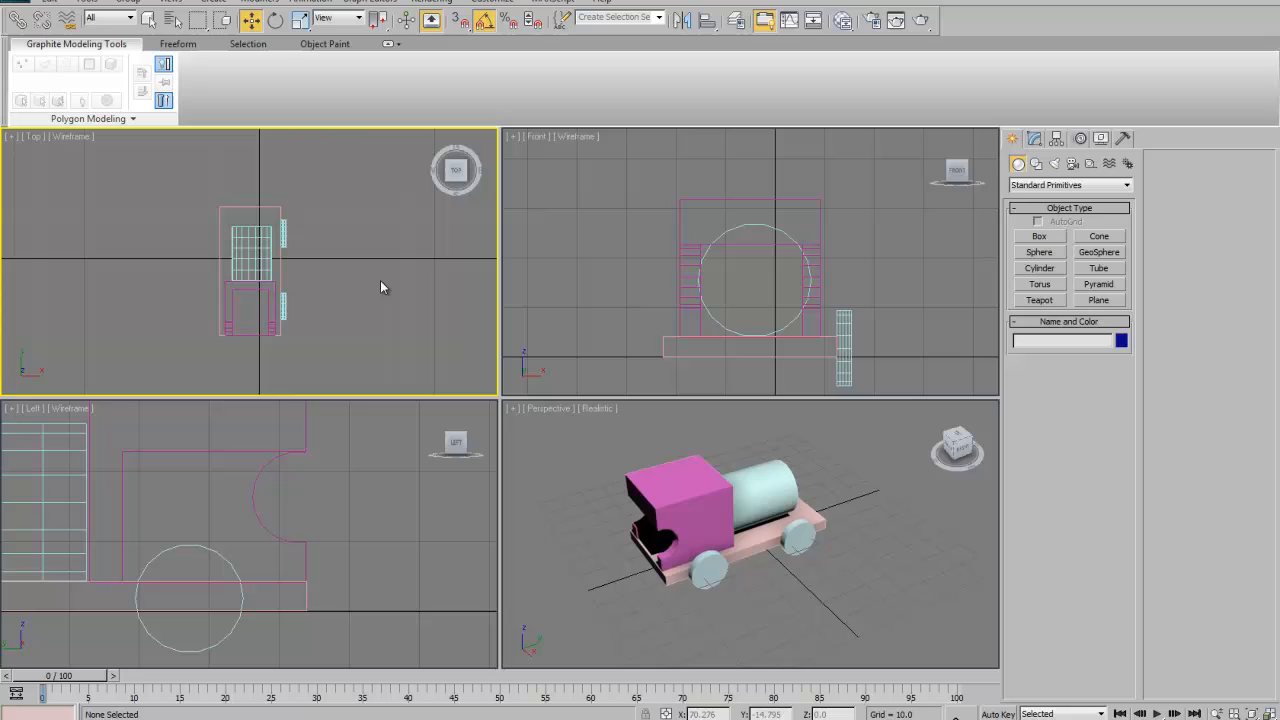
{"action": "left_click", "coordinate": [284, 236]}
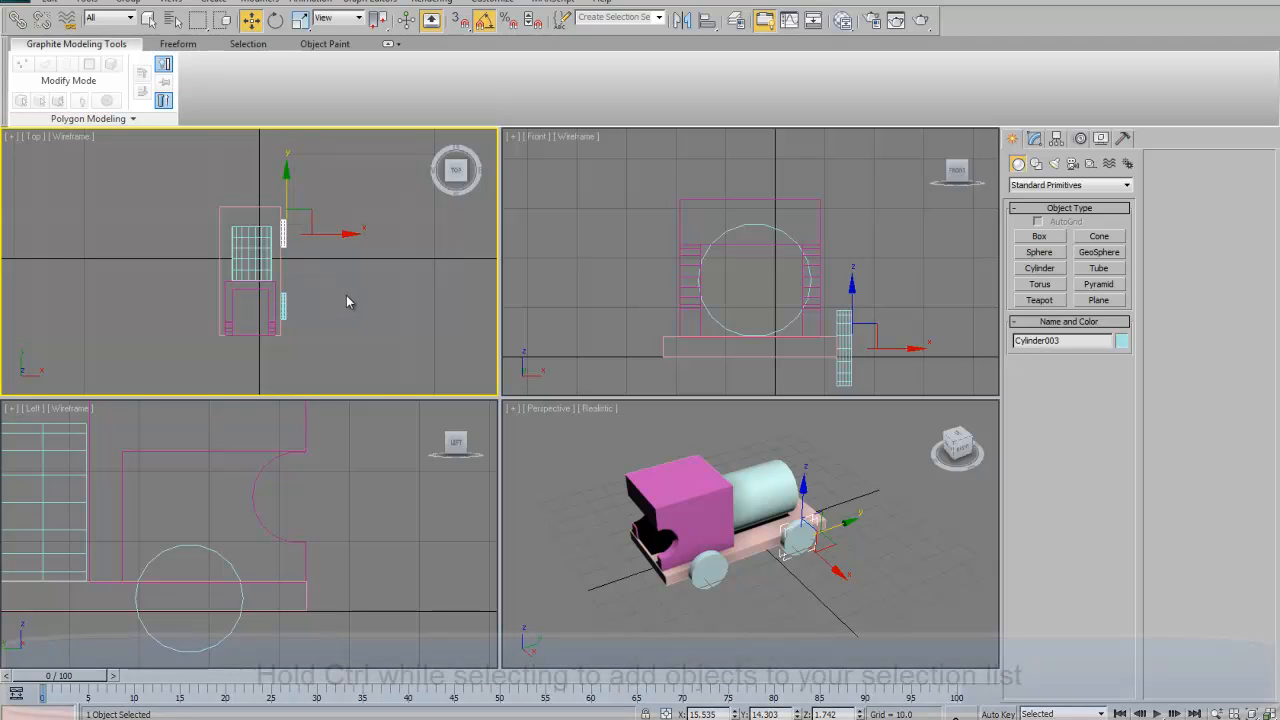
{"action": "left_click", "coordinate": [285, 309], "text": "ctrl"}
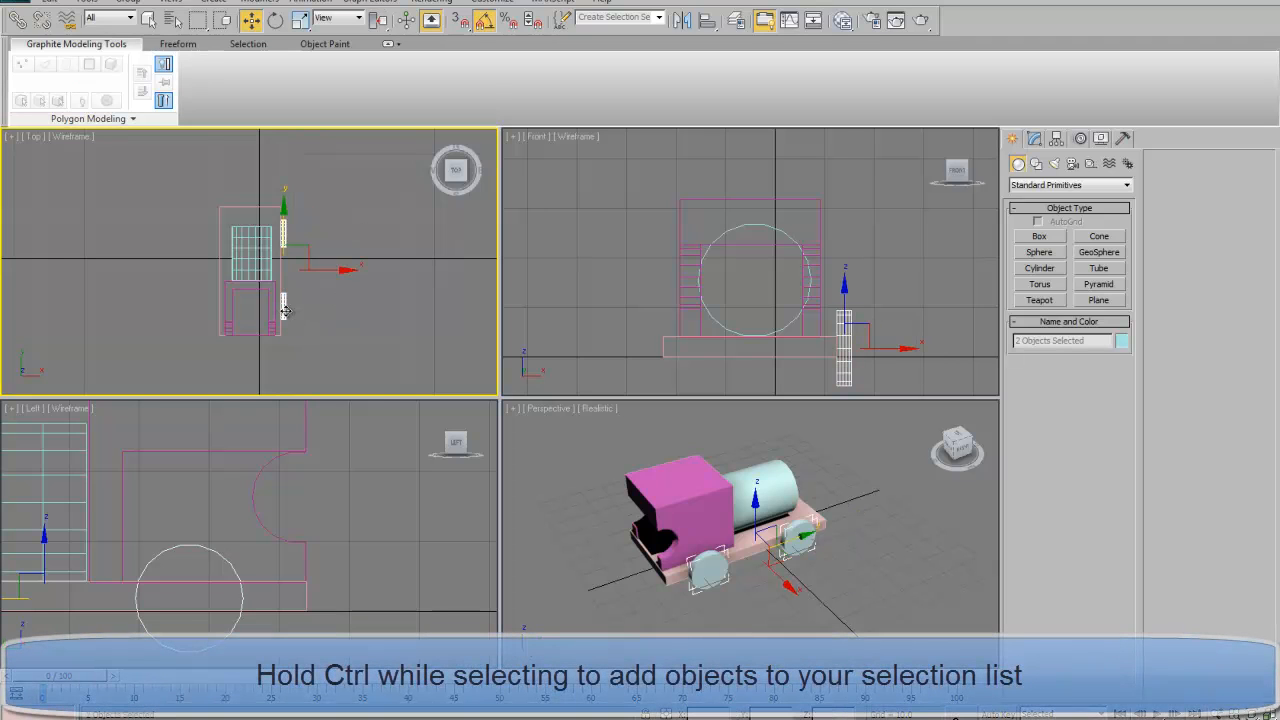
{"action": "left_click", "coordinate": [250, 268], "text": "ctrl"}
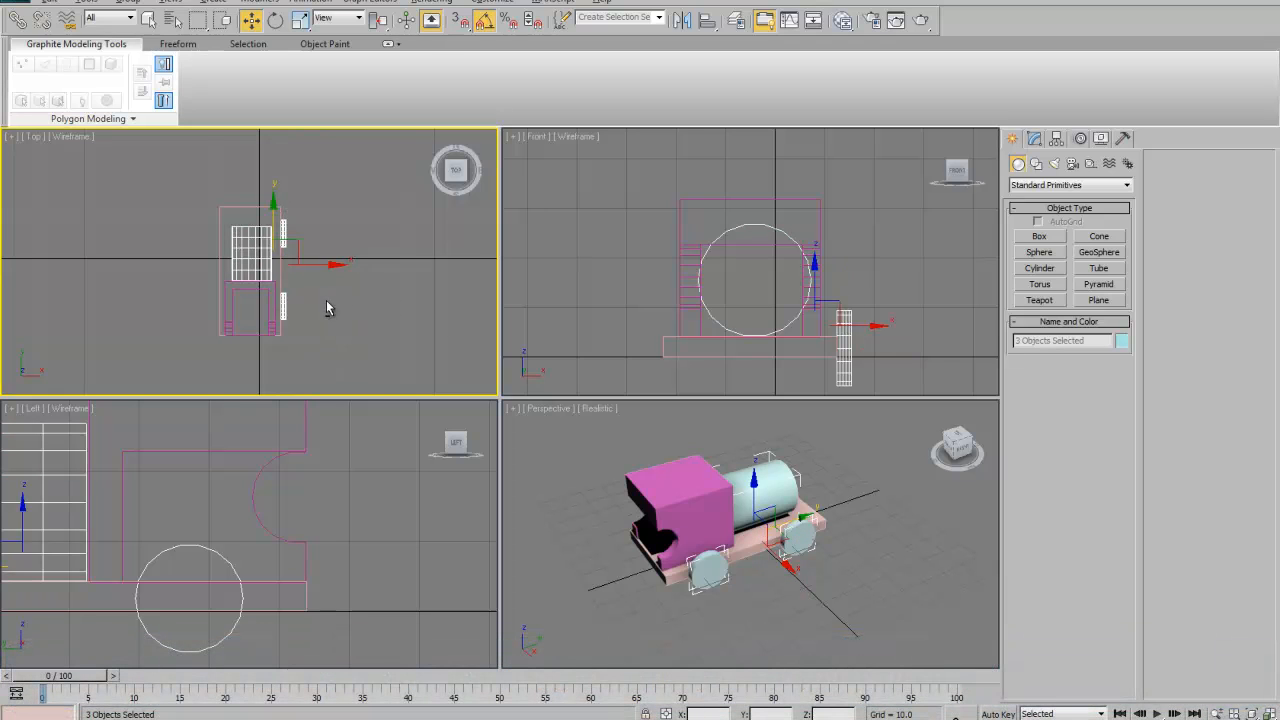
{"action": "left_click", "coordinate": [258, 262], "text": "alt"}
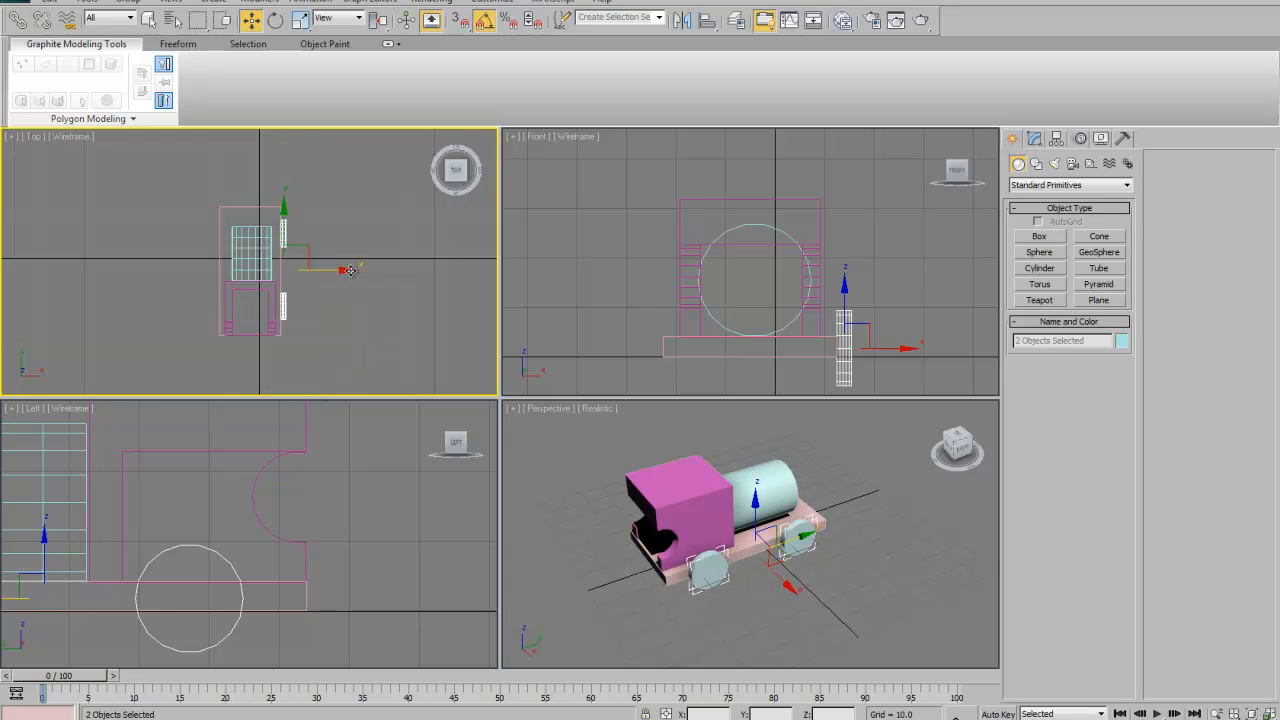
{"action": "left_click_drag", "start_coordinate": [348, 270], "coordinate": [286, 278]}
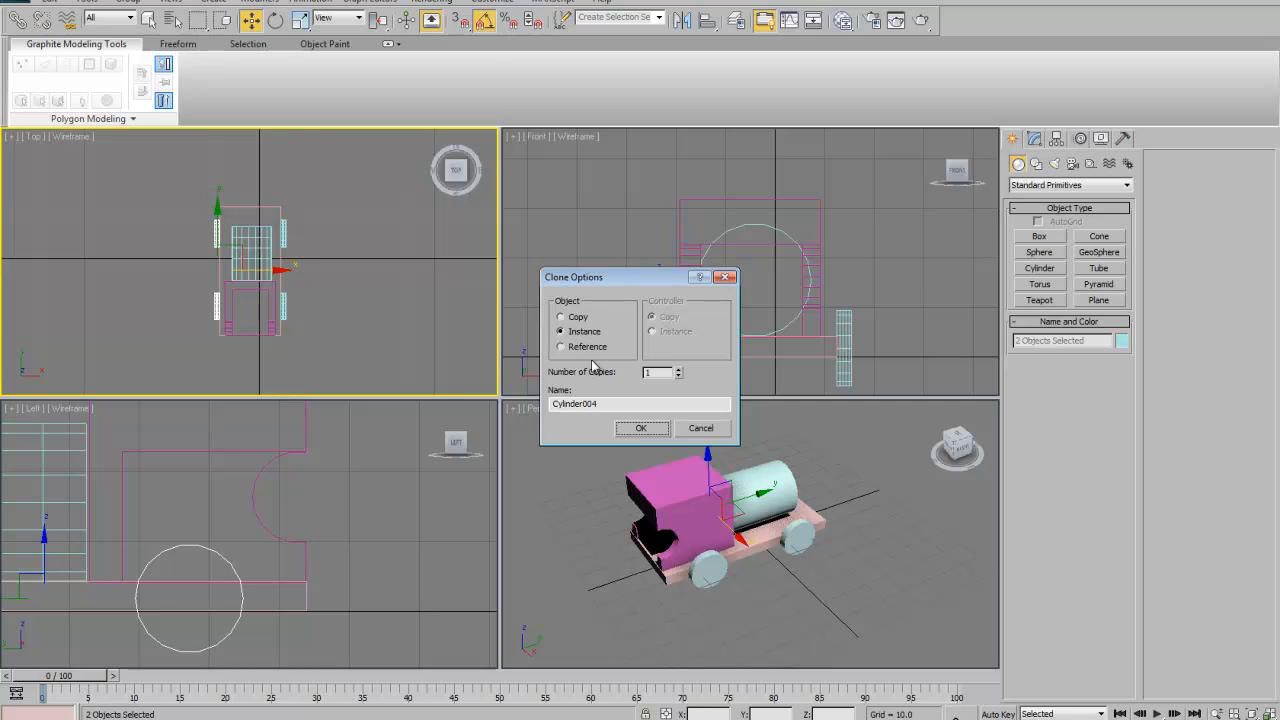
{"action": "left_click", "coordinate": [636, 428]}
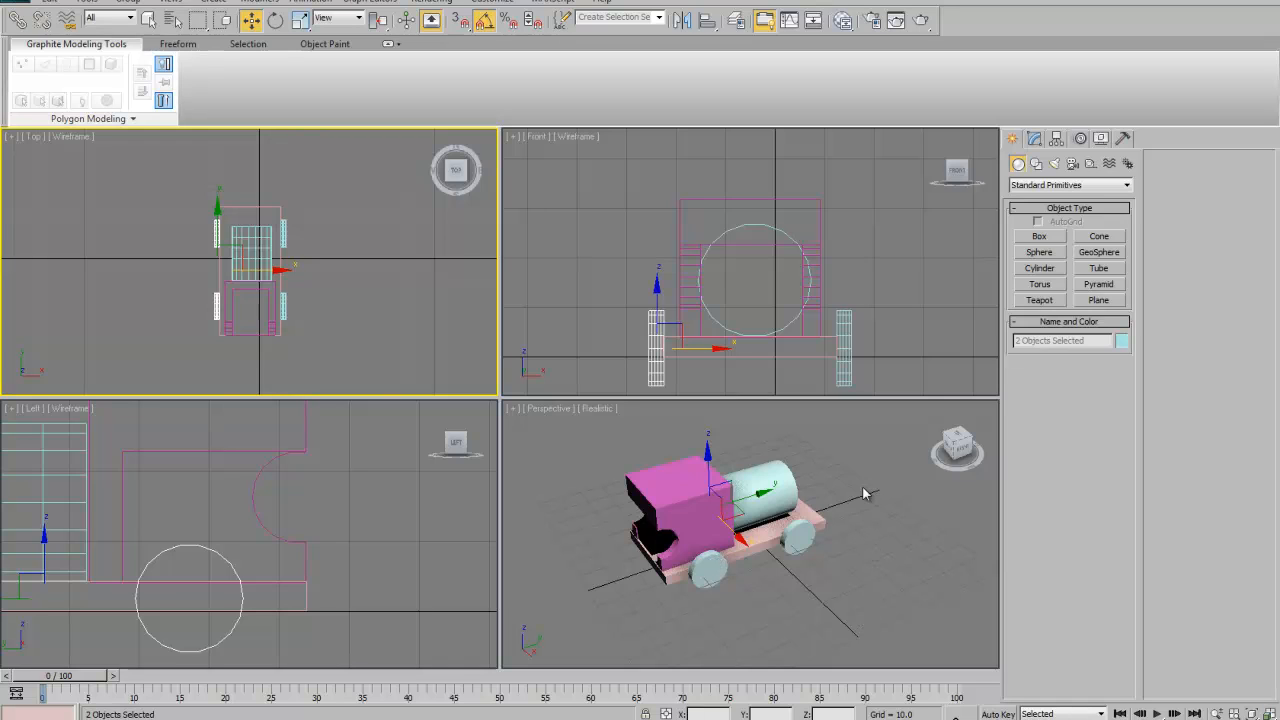
Create a cylinder of radius about 4.1 and height about 8.7 on the grid beside the base in the Perspective view
{"action": "left_click", "coordinate": [1044, 270]}
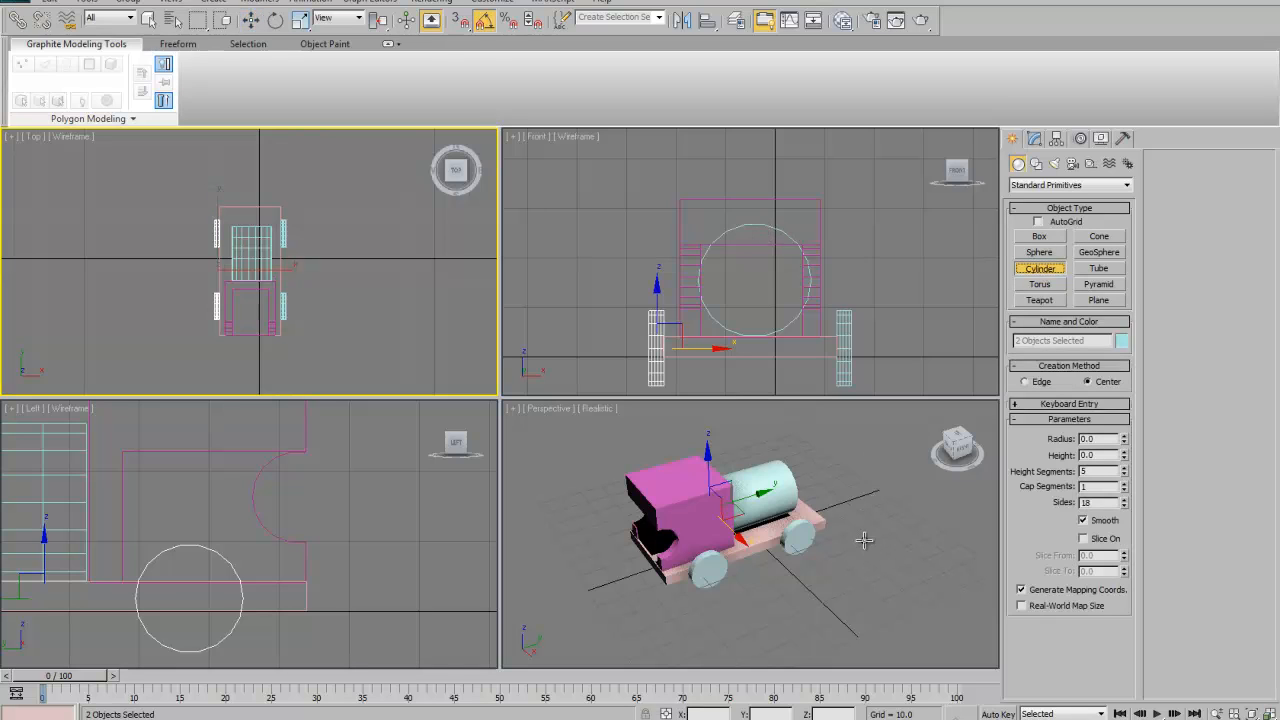
{"action": "left_click_drag", "start_coordinate": [864, 540], "coordinate": [866, 540]}
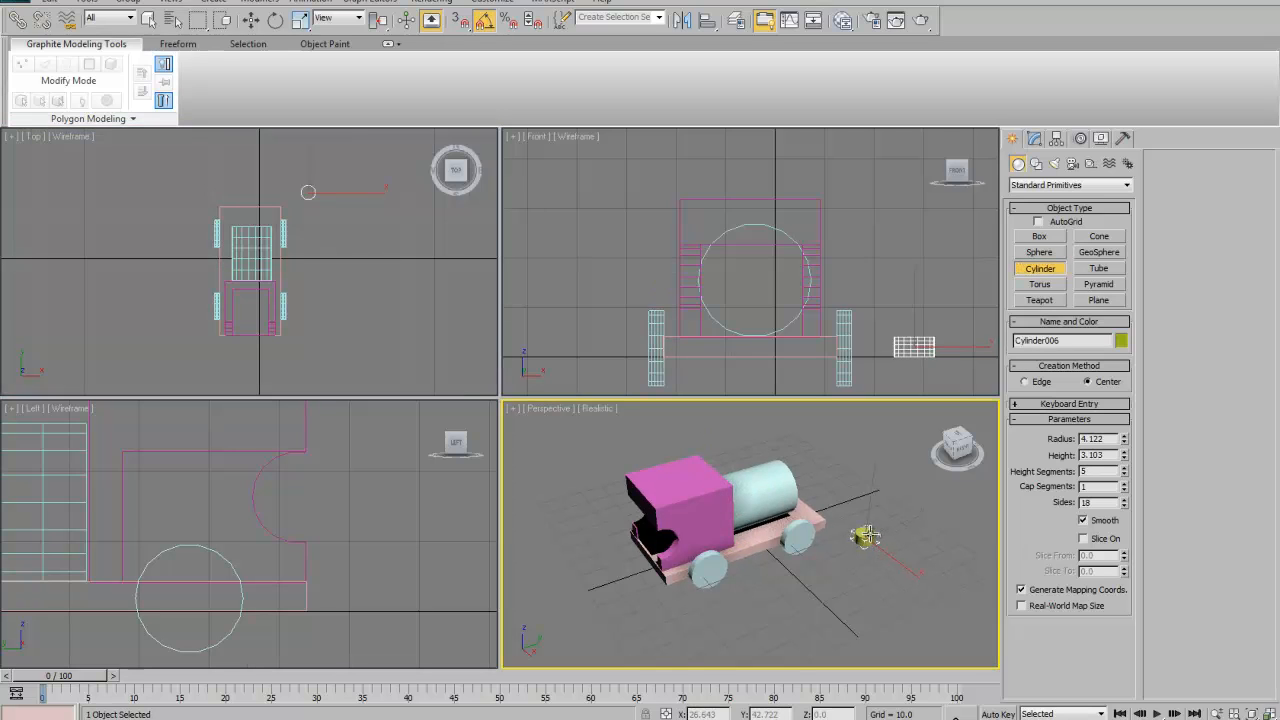
{"action": "left_click", "coordinate": [867, 523]}
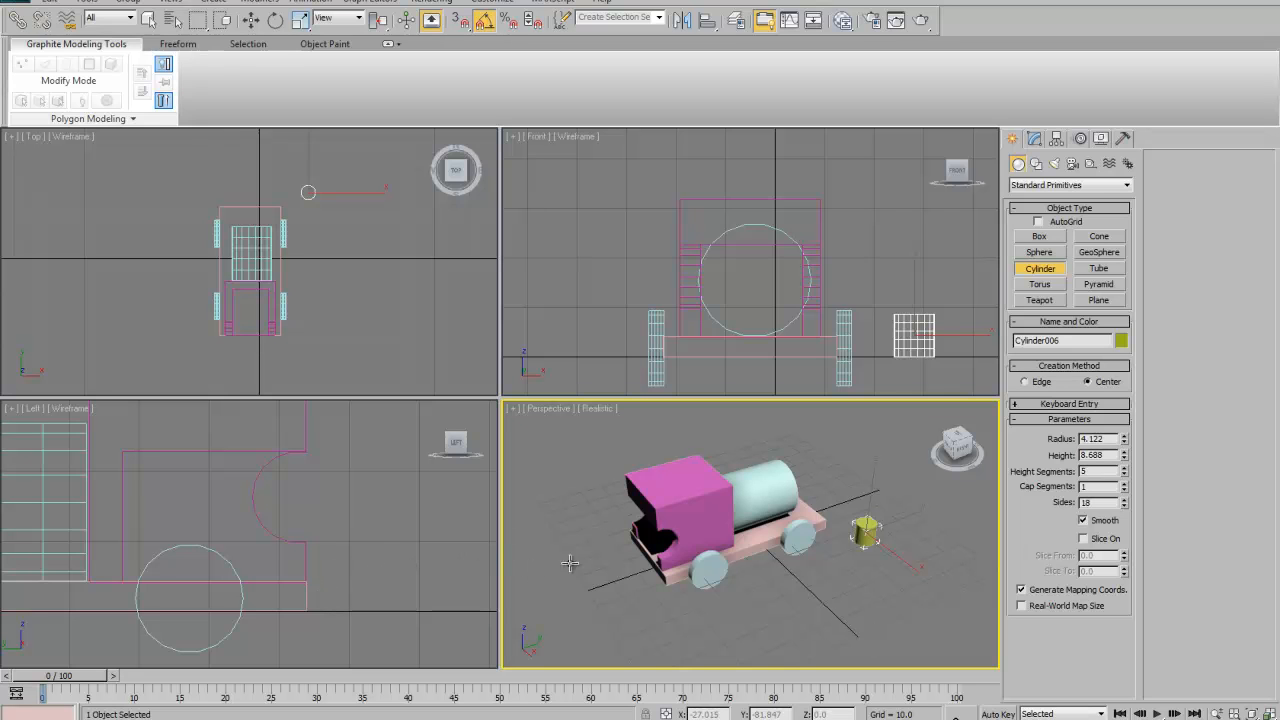
Move the small cylinder in the Left view onto the front top of the large cylinder, at about Y 10.2 and Z 25.8
{"action": "key", "text": "w"}
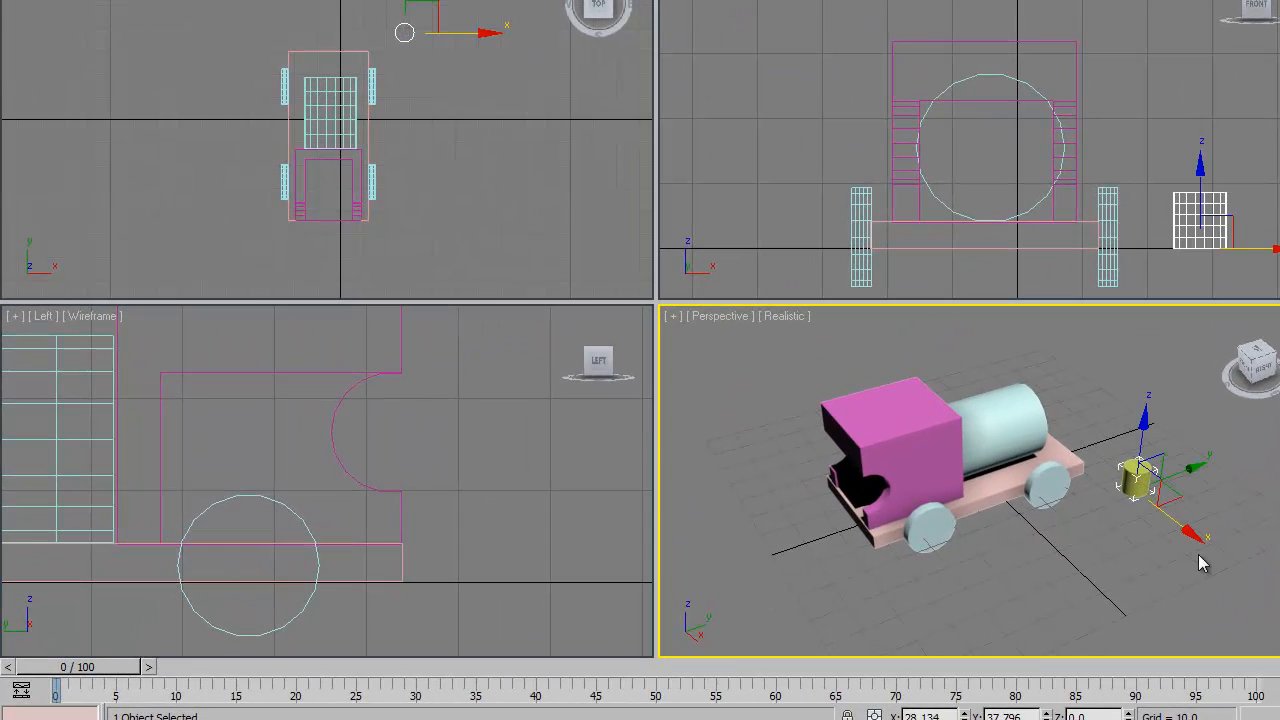
{"action": "right_click", "coordinate": [476, 484]}
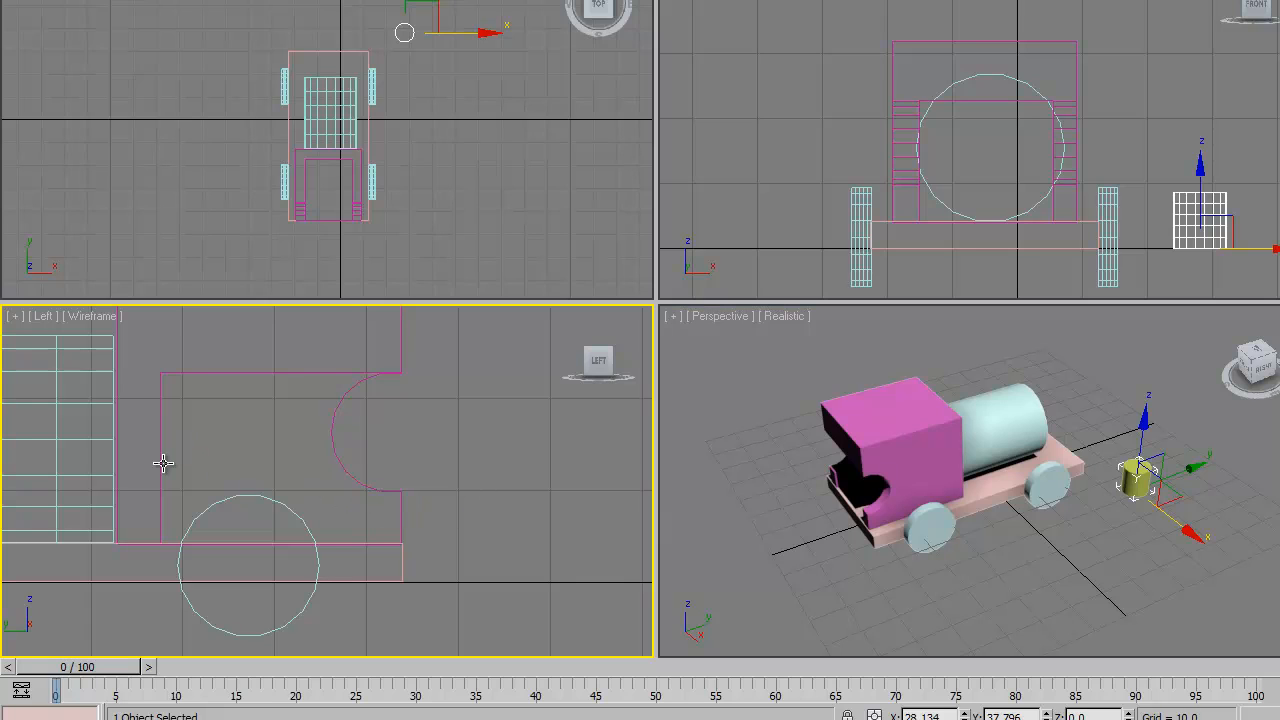
{"action": "middle_click_drag", "start_coordinate": [164, 463], "coordinate": [640, 517]}
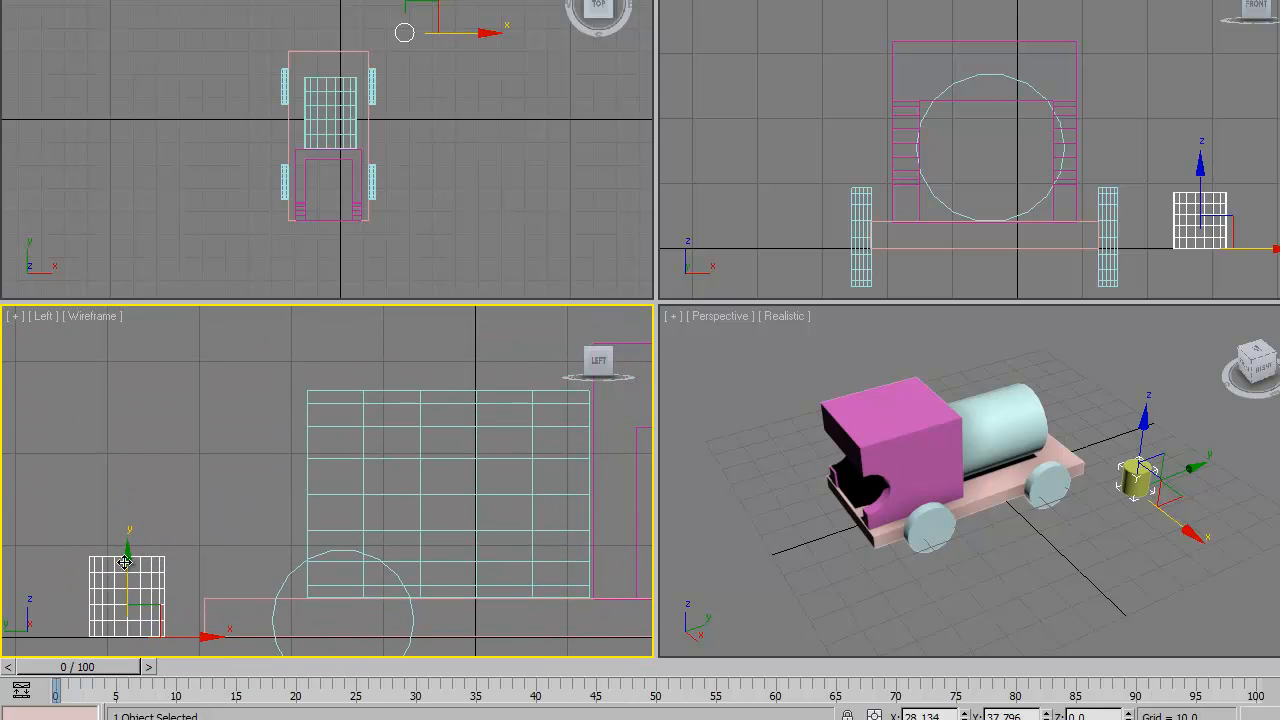
{"action": "left_click_drag", "start_coordinate": [138, 562], "coordinate": [171, 343]}
{"action": "left_click_drag", "start_coordinate": [213, 400], "coordinate": [461, 412]}
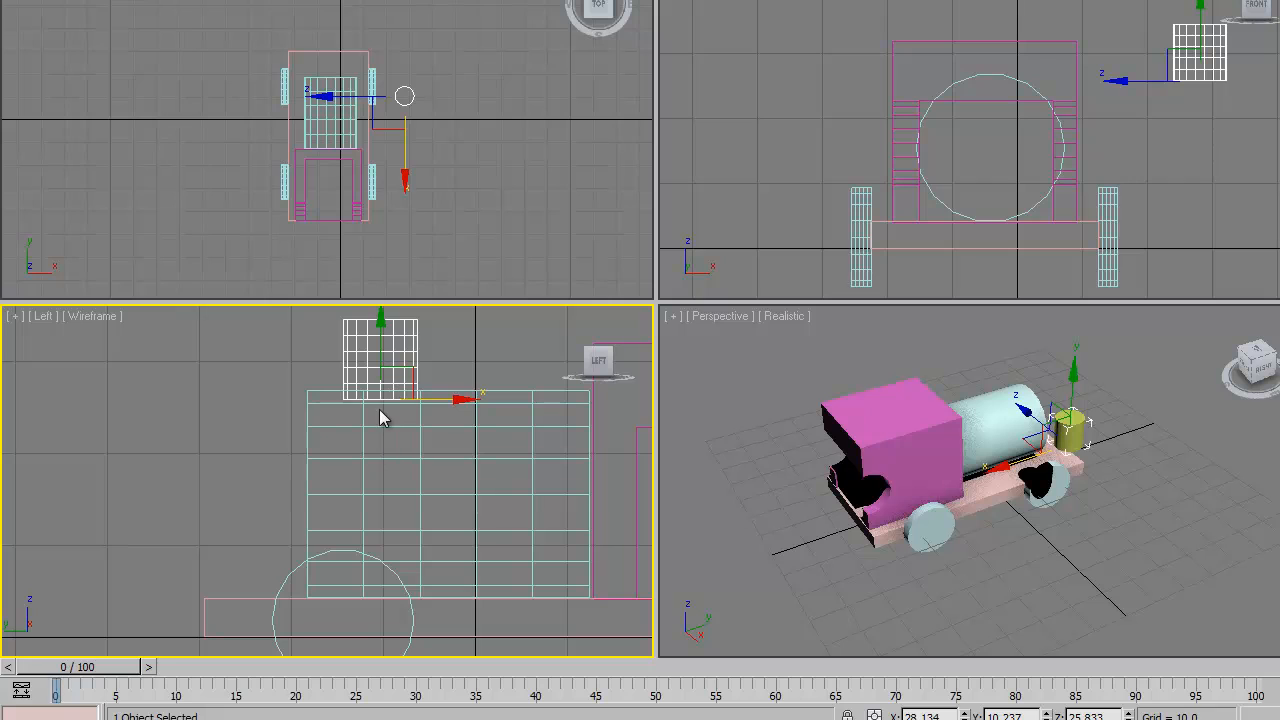
Move the small cylinder along X in the Top view to about -3.7, centred over the large cylinder, and deselect it
{"action": "right_click", "coordinate": [521, 96]}
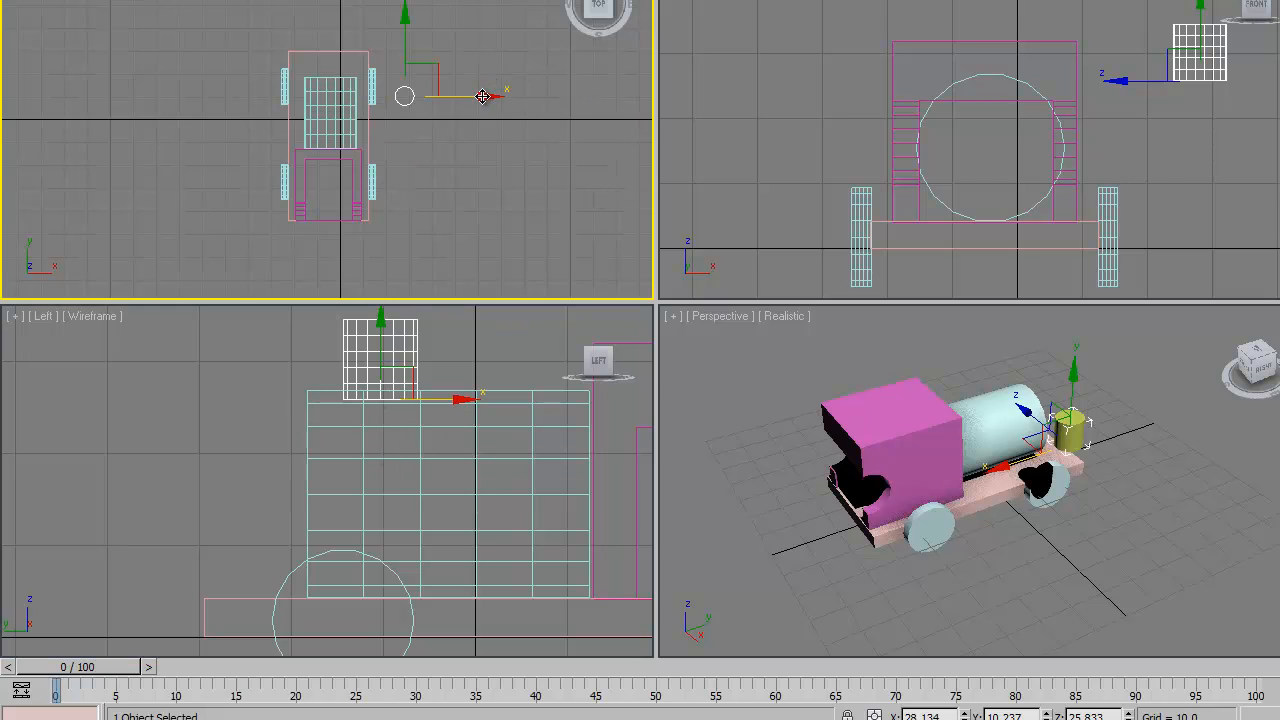
{"action": "left_click_drag", "start_coordinate": [482, 96], "coordinate": [409, 108]}
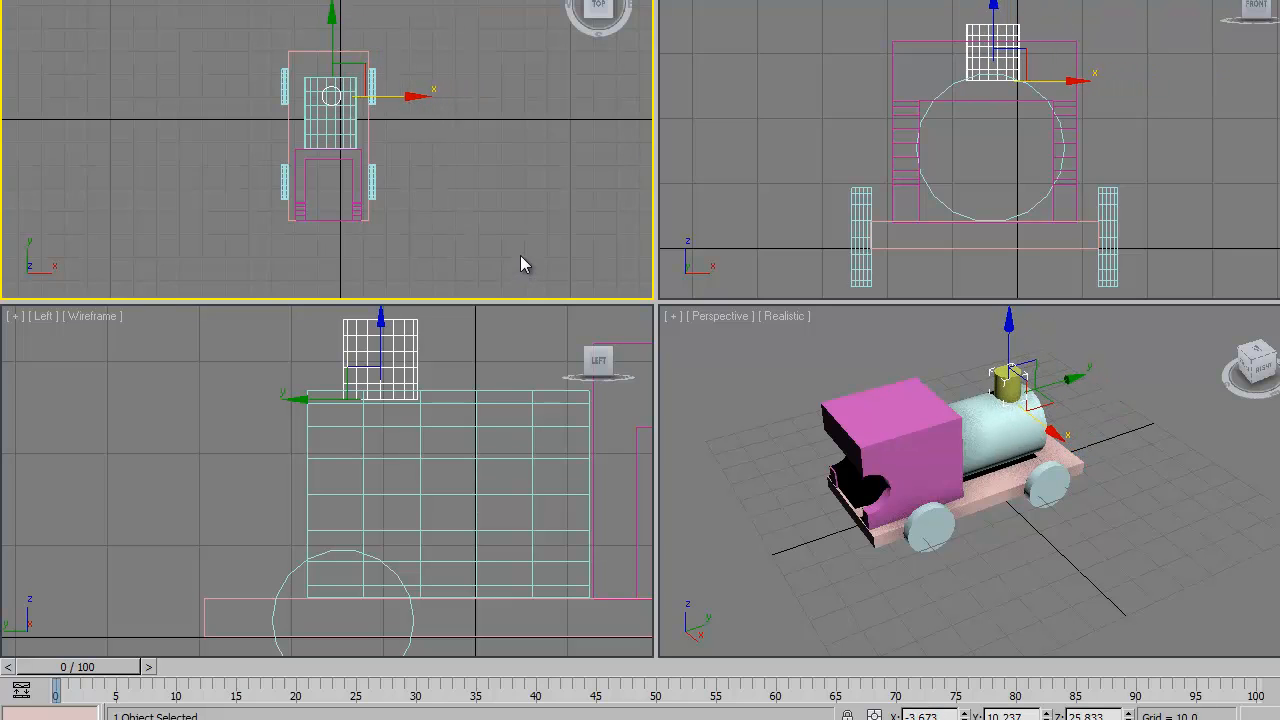
{"action": "left_click", "coordinate": [1165, 507]}
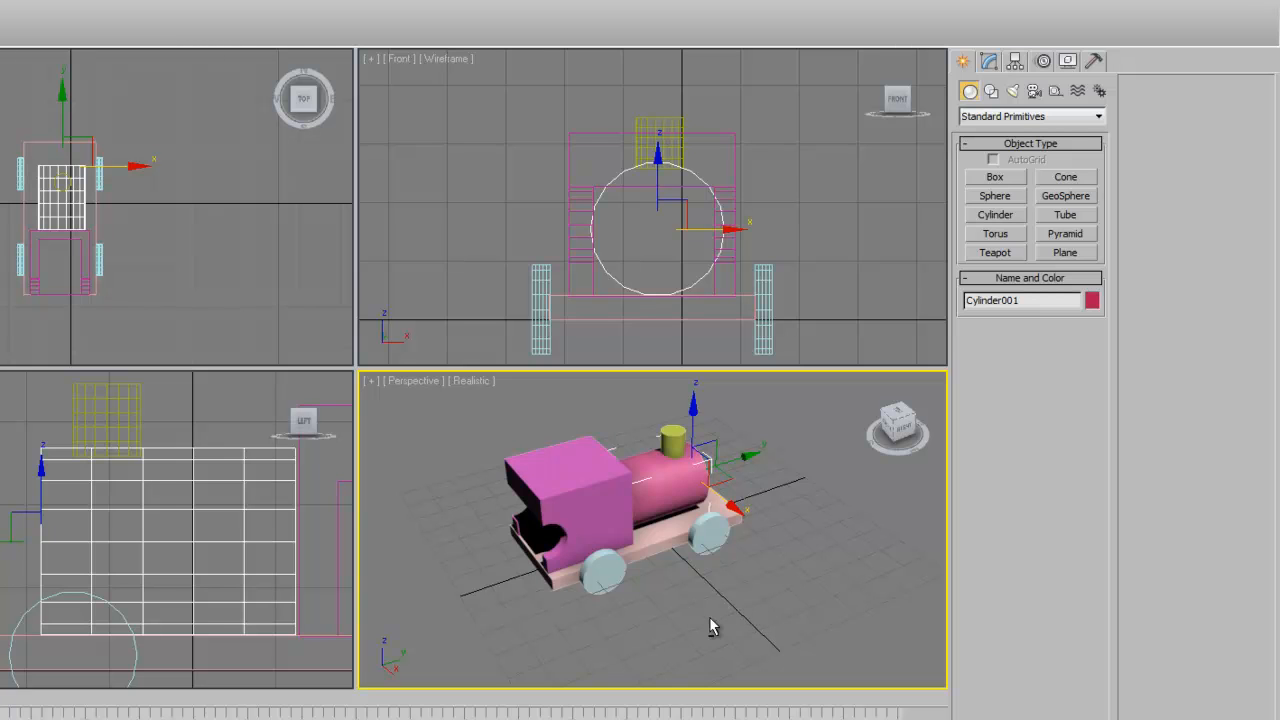
{"action": "middle_click_drag", "start_coordinate": [704, 624], "coordinate": [644, 609], "text": "alt"}
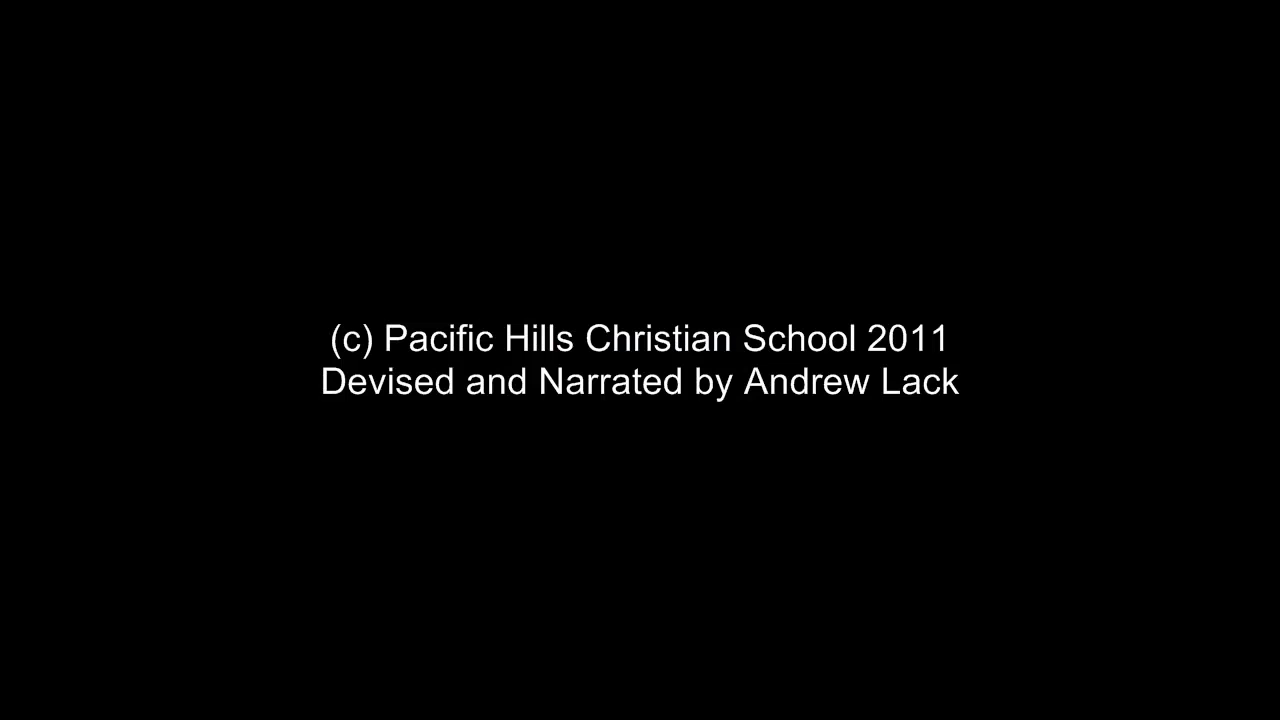